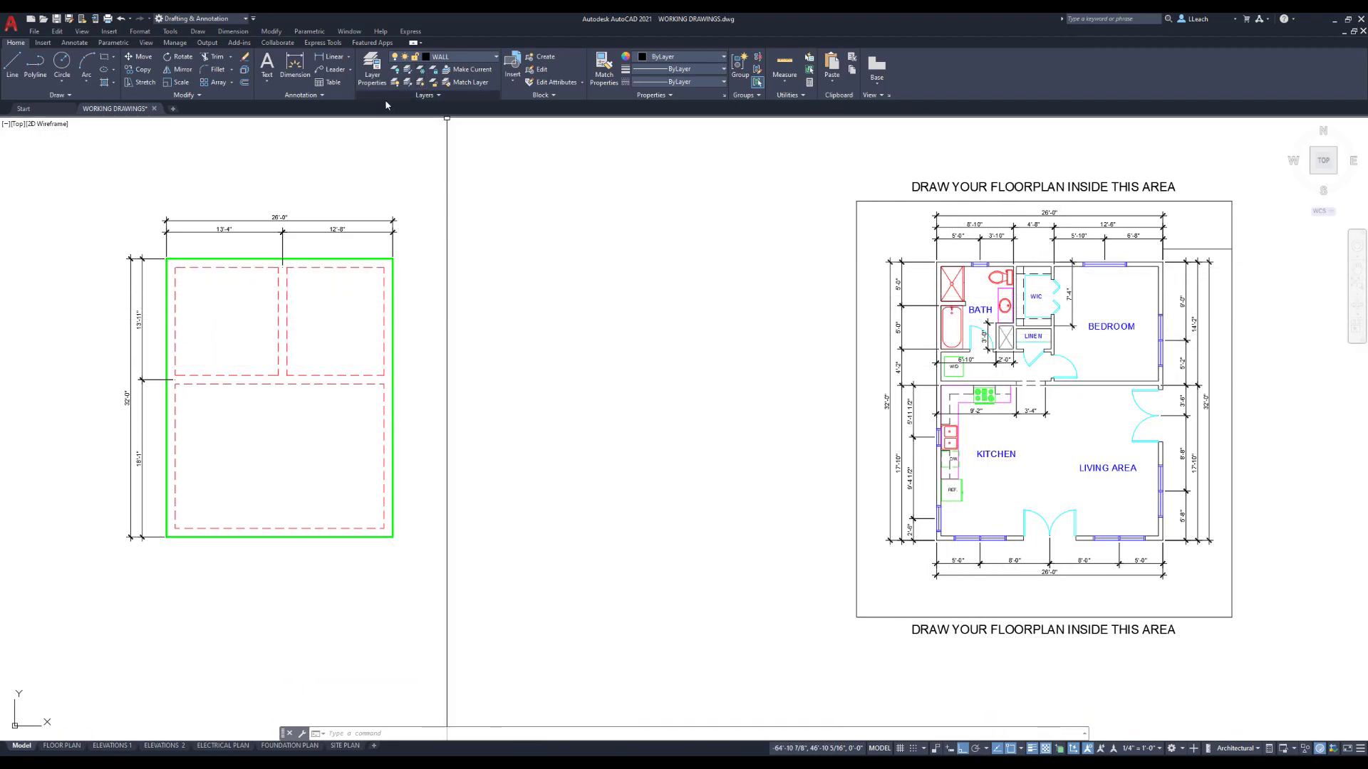
- Make FOUNDATION the current layer
{"action": "left_click", "coordinate": [372, 71]}
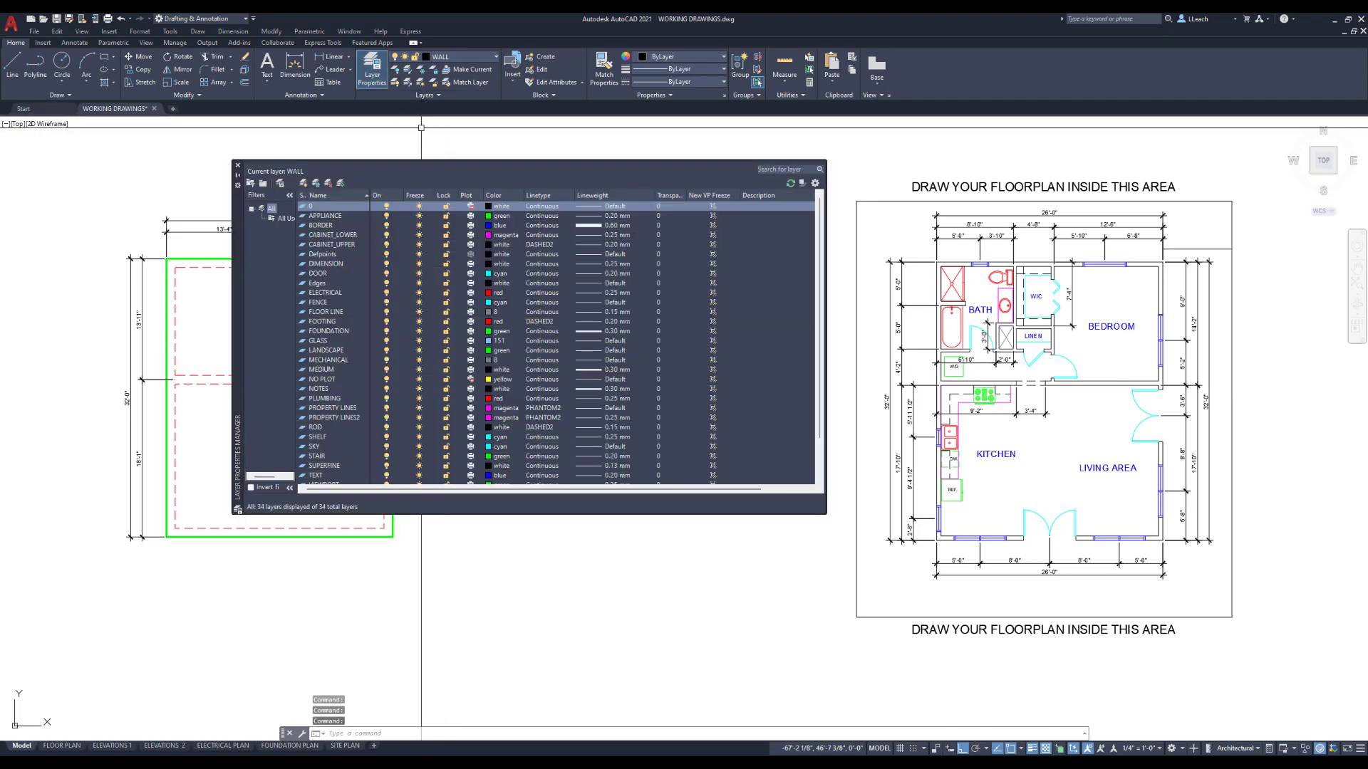
{"action": "left_click", "coordinate": [337, 332]}
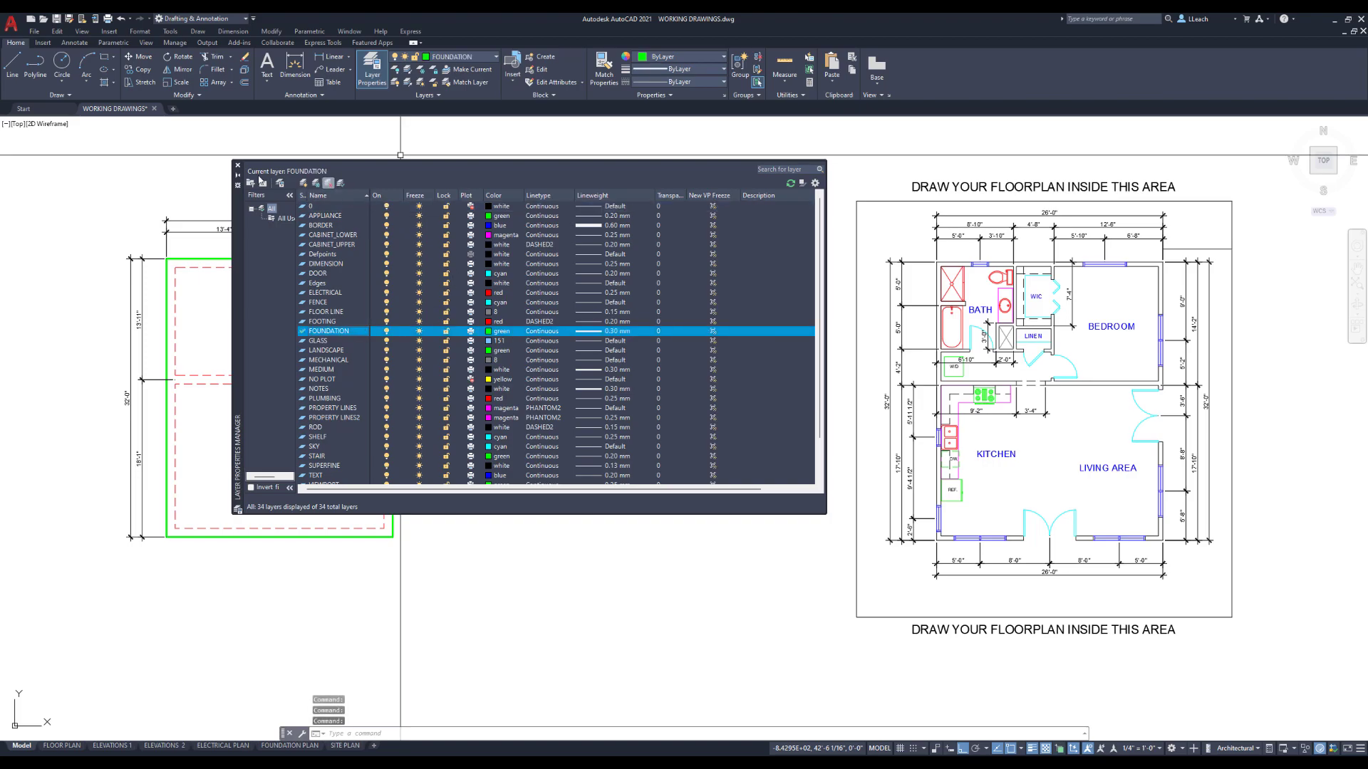
{"action": "left_click", "coordinate": [238, 166]}
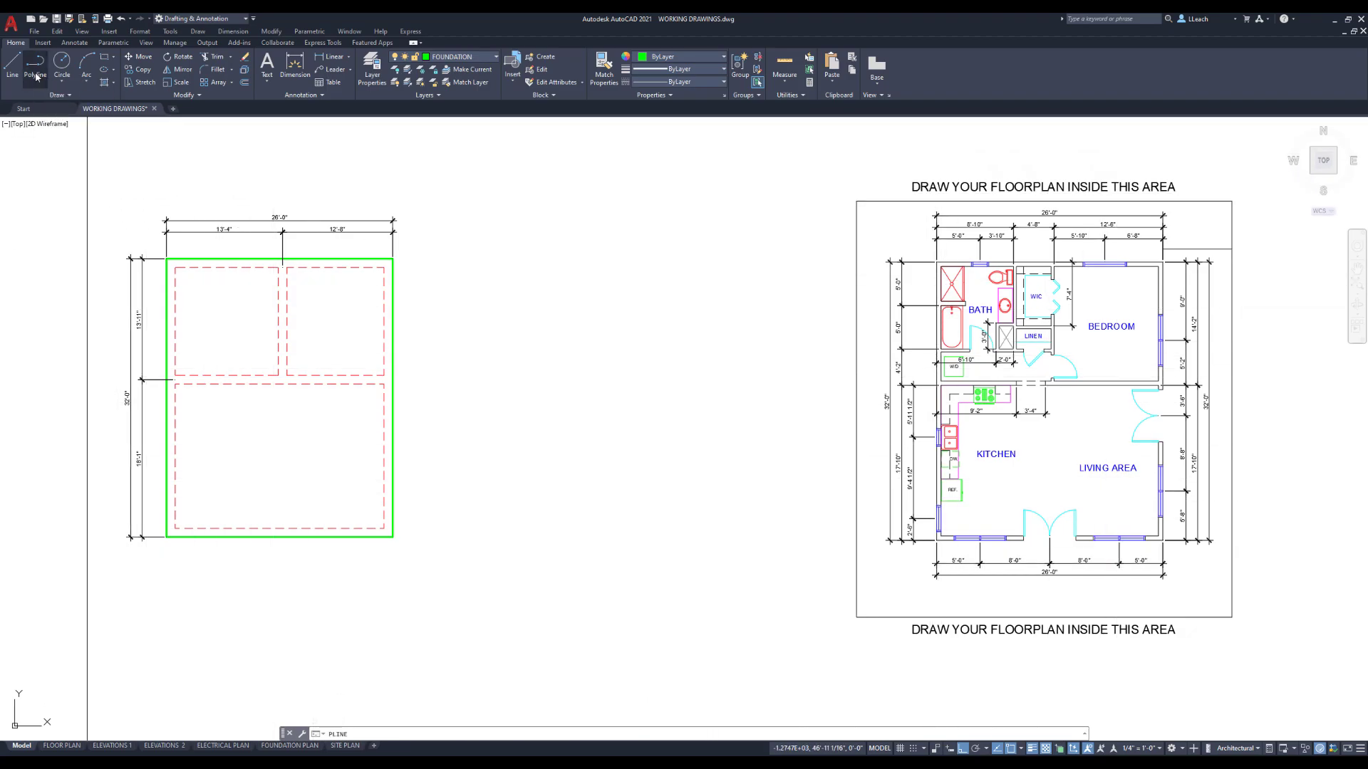
- Start a polyline at the floor plan's upper-left exterior corner and trace the outer face of the bath and kitchen side down to the lower-left corner
{"action": "scroll", "coordinate": [955, 261], "scroll_direction": "up", "scroll_amount": 4}
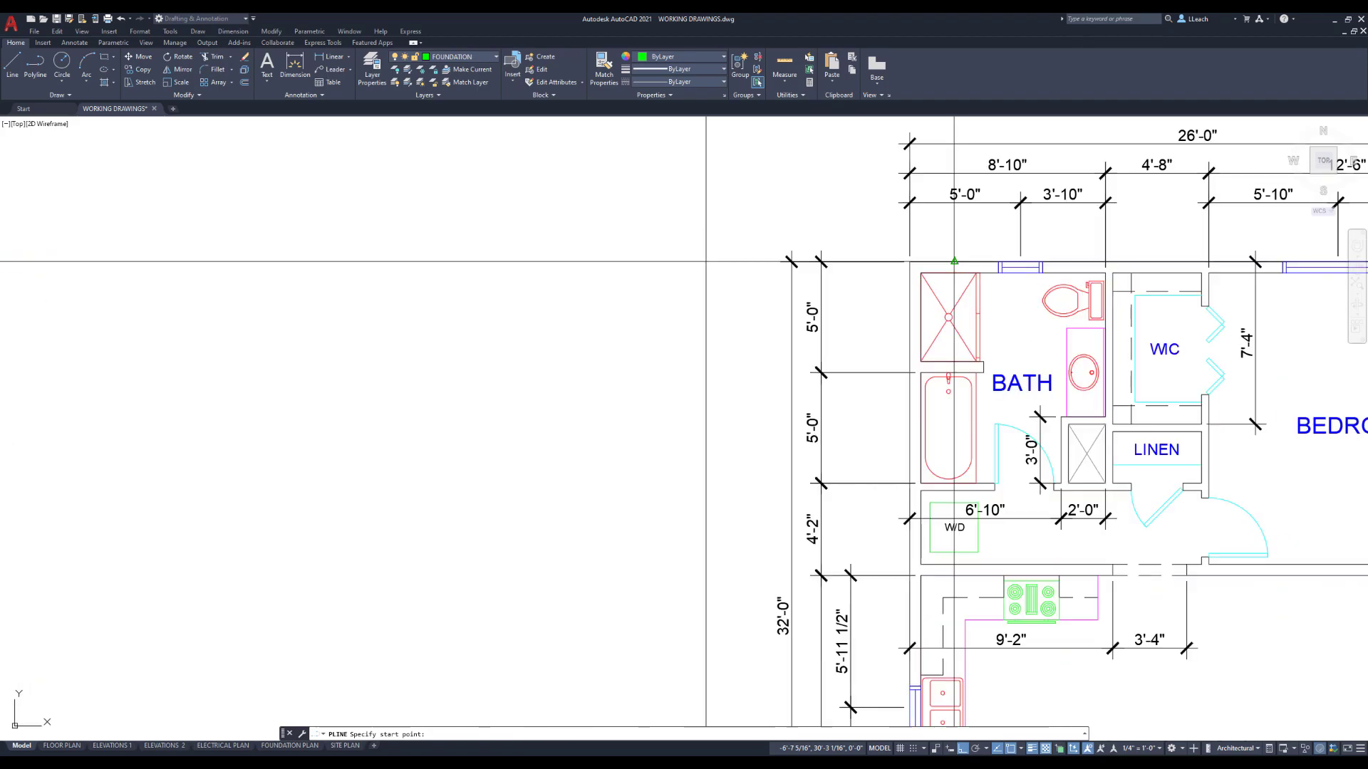
{"action": "scroll", "coordinate": [954, 261], "scroll_direction": "up", "scroll_amount": 4}
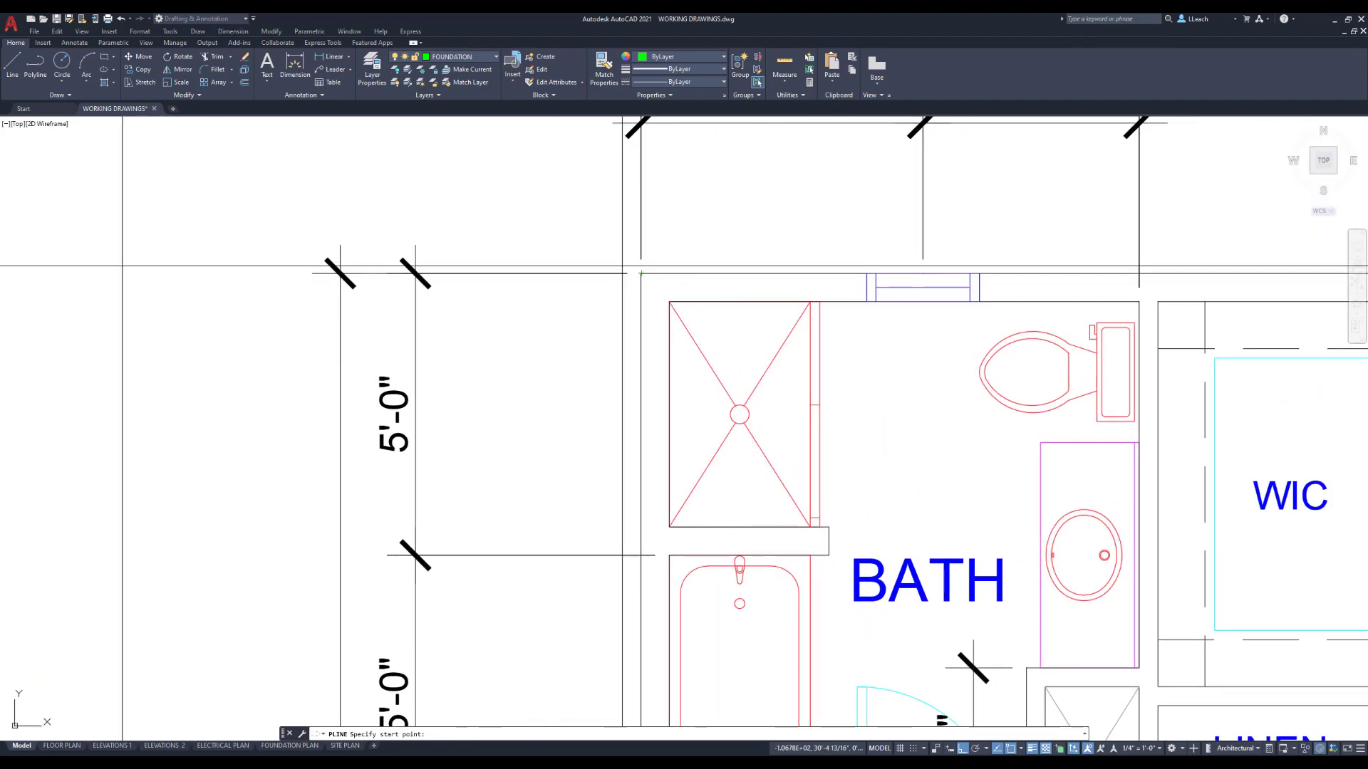
{"action": "left_click", "coordinate": [641, 273]}
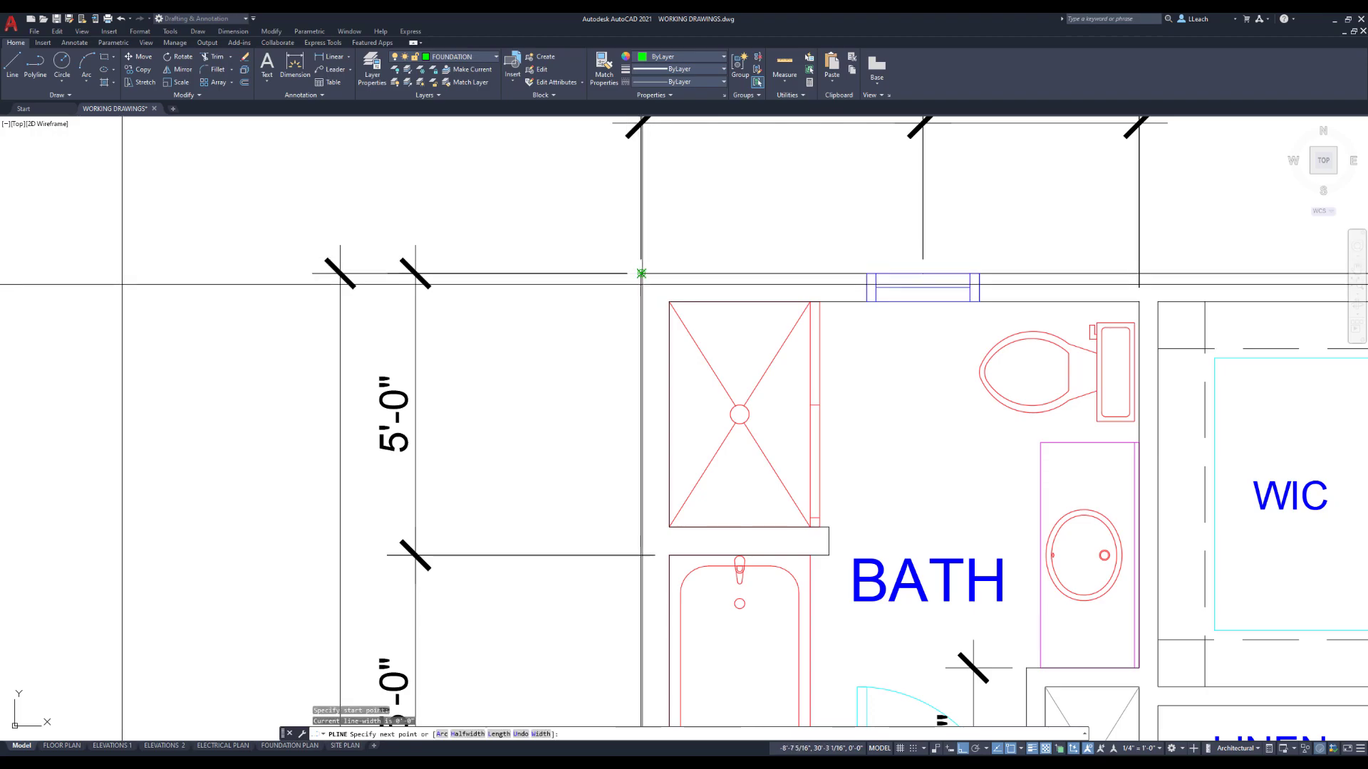
{"action": "scroll", "coordinate": [646, 376], "scroll_direction": "down", "scroll_amount": 4}
{"action": "middle_click_drag", "start_coordinate": [646, 375], "coordinate": [618, 215]}
{"action": "scroll", "coordinate": [665, 473], "scroll_direction": "up", "scroll_amount": 2}
{"action": "scroll", "coordinate": [638, 406], "scroll_direction": "down", "scroll_amount": 4}
{"action": "middle_click_drag", "start_coordinate": [655, 462], "coordinate": [651, 335]}
{"action": "scroll", "coordinate": [627, 555], "scroll_direction": "up", "scroll_amount": 2}
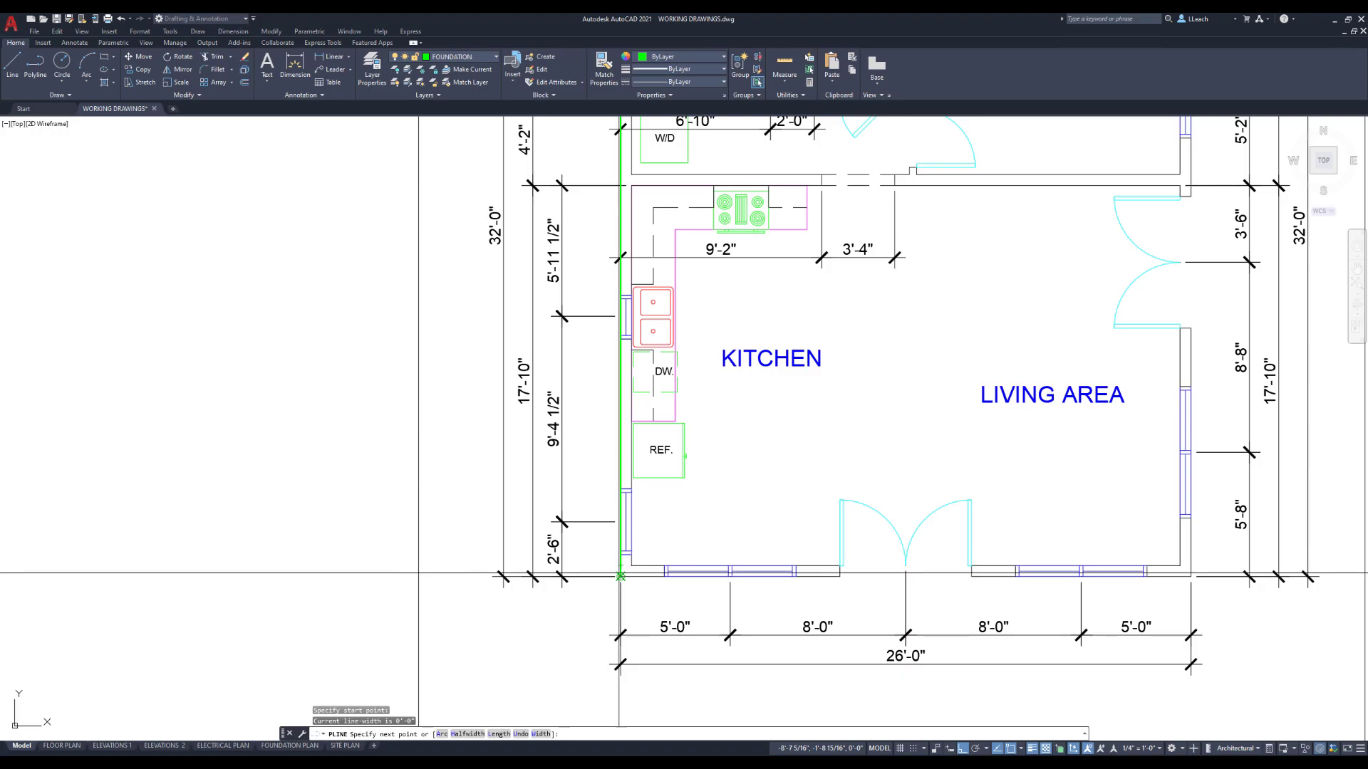
{"action": "left_click", "coordinate": [620, 576]}
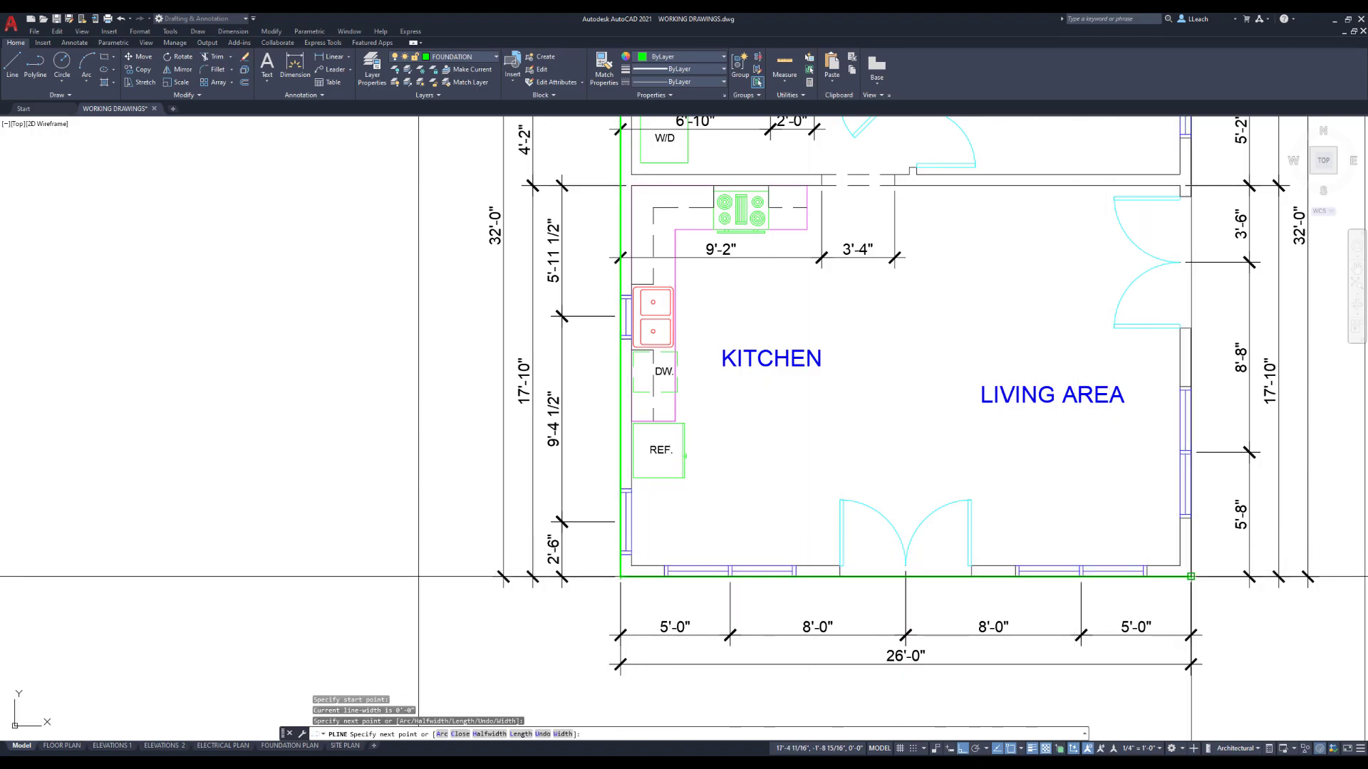
- Continue the polyline around the lower, living-area and upper exterior walls back to its start, and finish it
{"action": "left_click", "coordinate": [1190, 576]}
{"action": "scroll", "coordinate": [1168, 406], "scroll_direction": "down", "scroll_amount": 3}
{"action": "middle_click_drag", "start_coordinate": [1040, 250], "coordinate": [1000, 466]}
{"action": "left_click", "coordinate": [1028, 365]}
{"action": "left_click", "coordinate": [672, 365]}
{"action": "scroll", "coordinate": [695, 363], "scroll_direction": "down", "scroll_amount": 3}
{"action": "middle_click_drag", "start_coordinate": [696, 363], "coordinate": [892, 255]}
{"action": "key", "text": "Escape"}
{"action": "scroll", "coordinate": [892, 255], "scroll_direction": "down", "scroll_amount": 3}
{"action": "scroll", "coordinate": [892, 255], "scroll_direction": "up", "scroll_amount": 3}
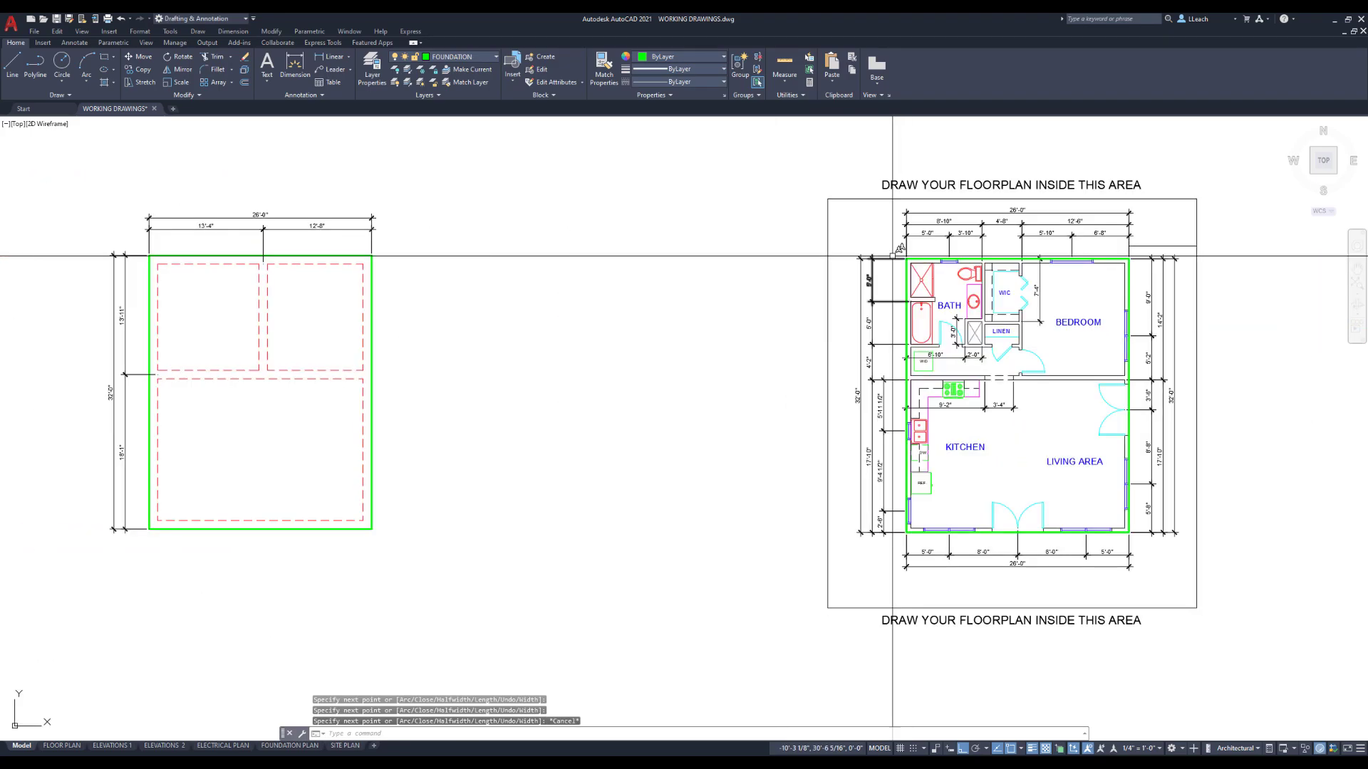
{"action": "scroll", "coordinate": [893, 255], "scroll_direction": "down", "scroll_amount": 3}
{"action": "scroll", "coordinate": [751, 284], "scroll_direction": "up", "scroll_amount": 5}
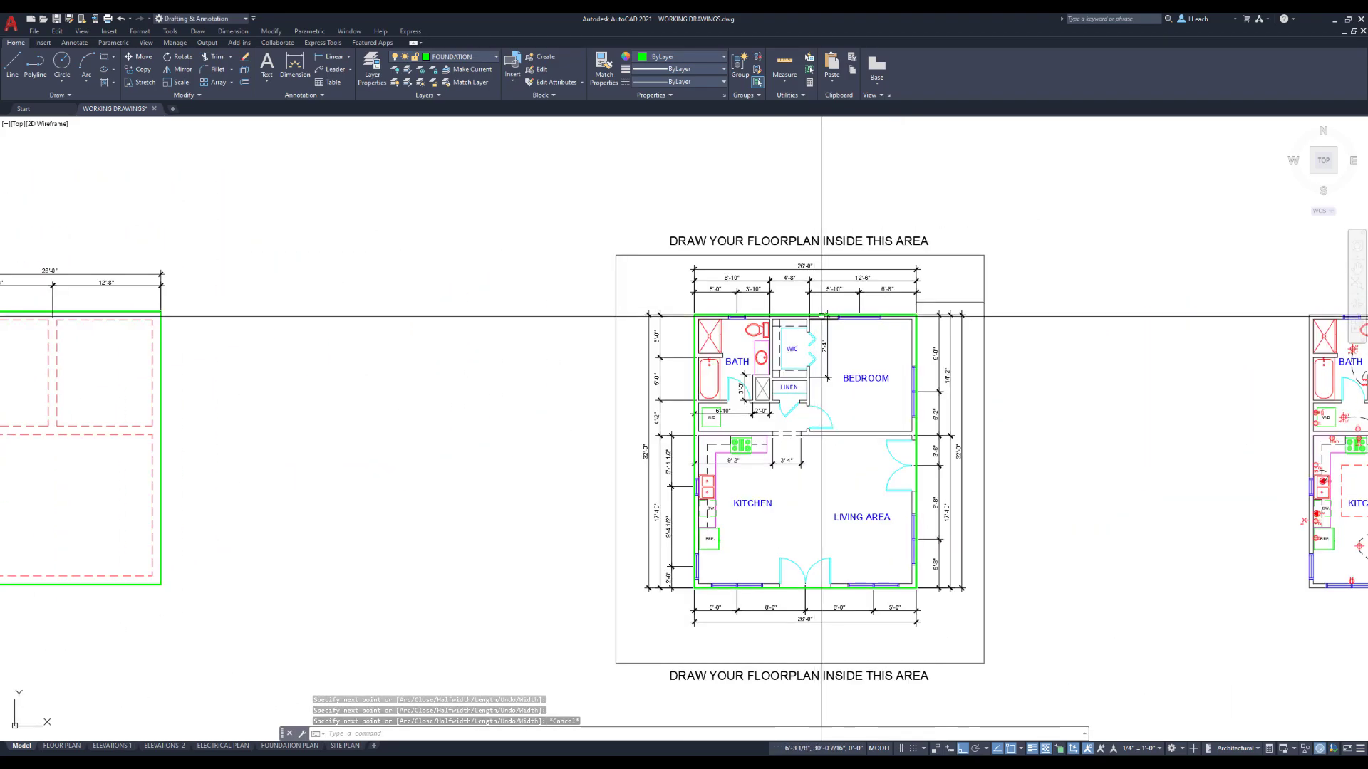
- Examine the interior walls around the bath, closet, linen and bedroom to decide which ones the foundation needs to follow
{"action": "left_click", "coordinate": [40, 64]}
{"action": "scroll", "coordinate": [702, 452], "scroll_direction": "up", "scroll_amount": 3}
{"action": "scroll", "coordinate": [780, 489], "scroll_direction": "down", "scroll_amount": 3}
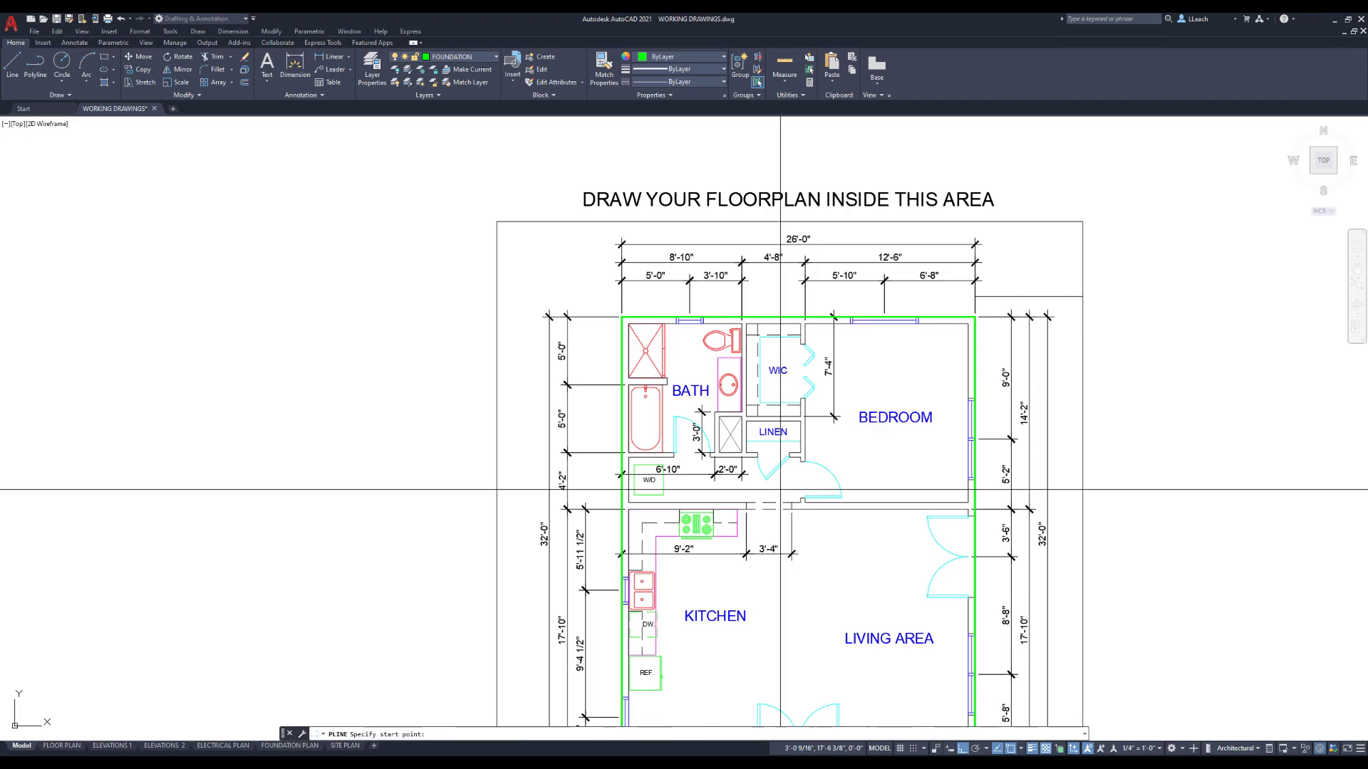
{"action": "scroll", "coordinate": [830, 449], "scroll_direction": "up", "scroll_amount": 2}
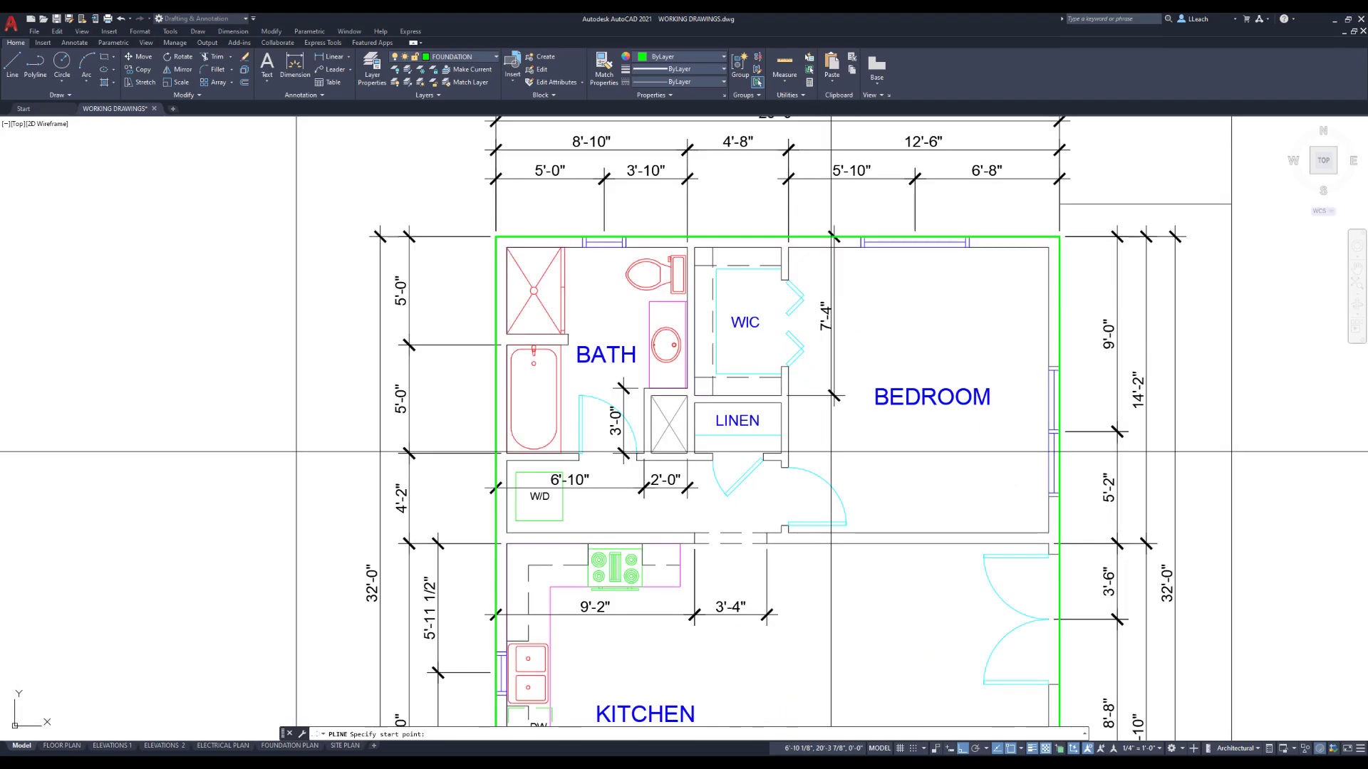
{"action": "scroll", "coordinate": [827, 449], "scroll_direction": "down", "scroll_amount": 1}
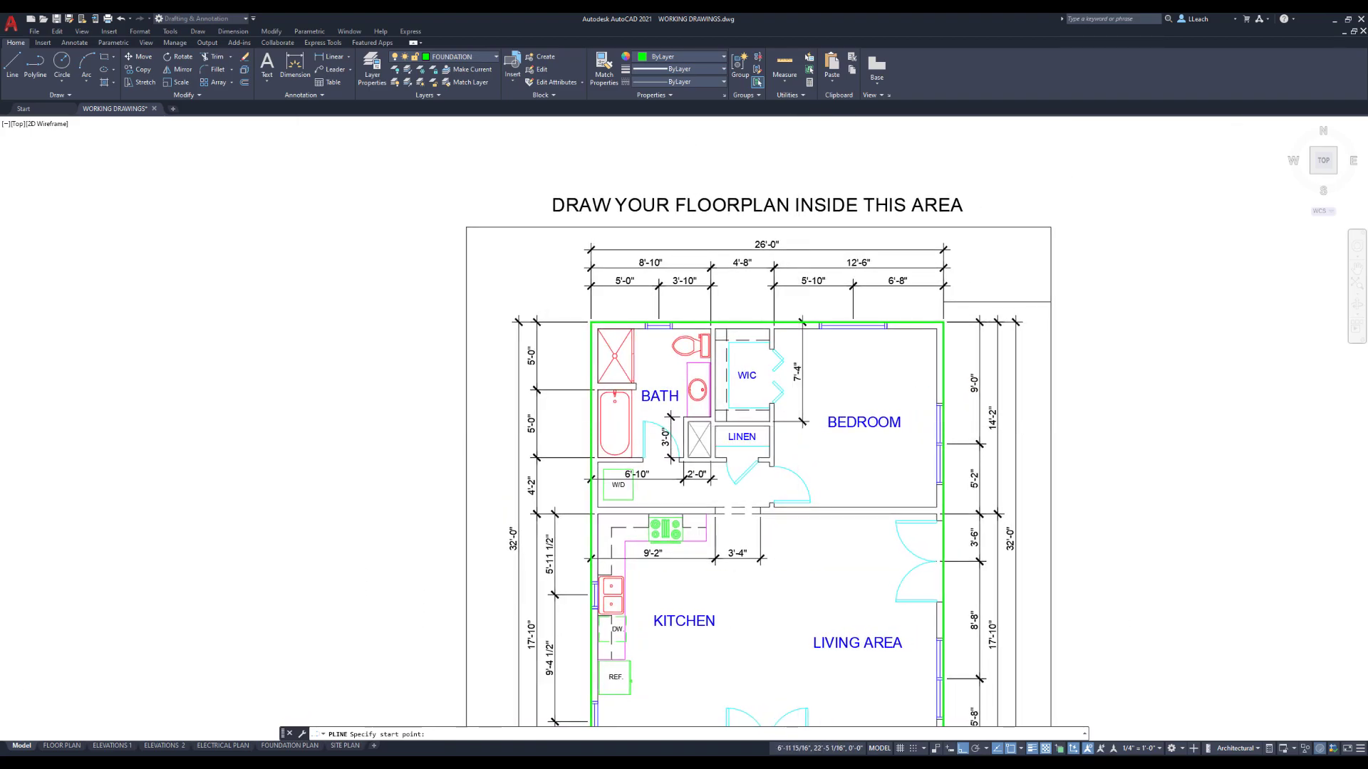
{"action": "scroll", "coordinate": [800, 434], "scroll_direction": "up", "scroll_amount": 1}
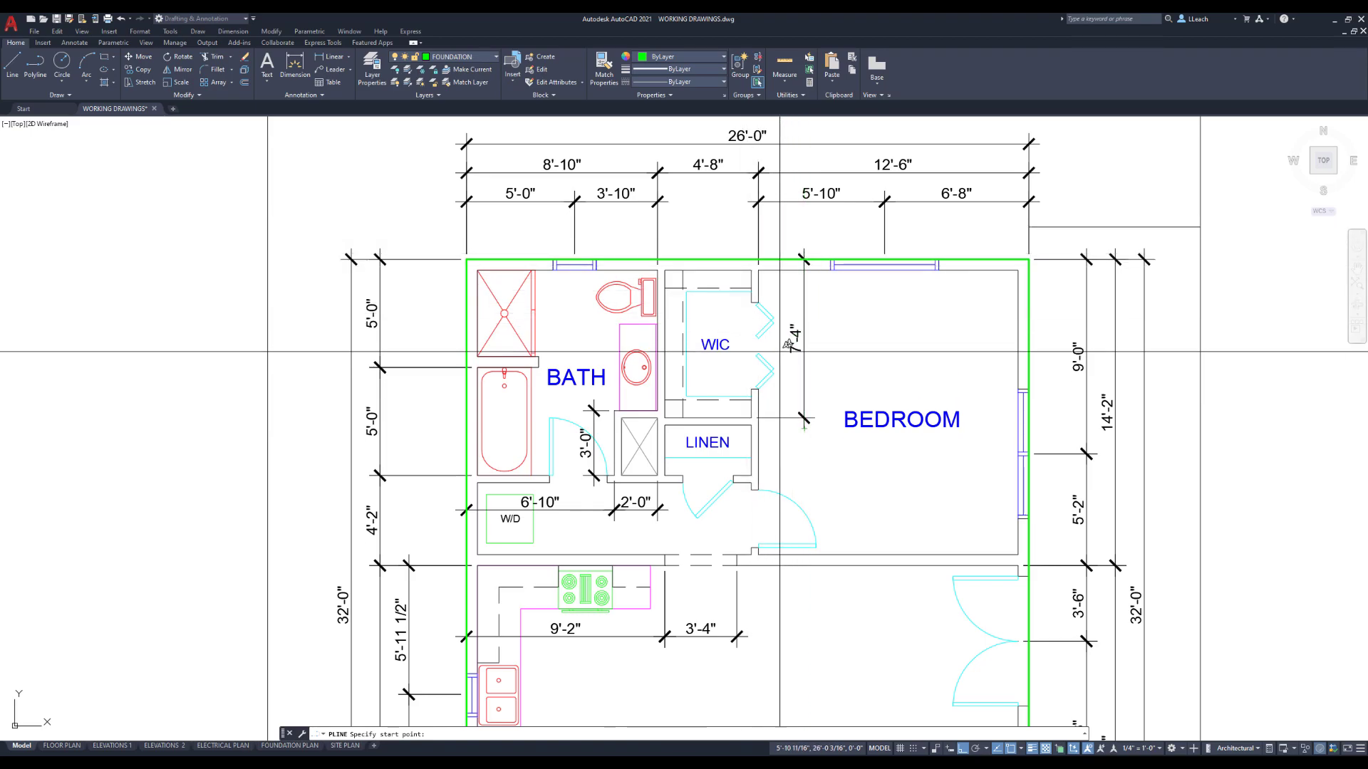
{"action": "scroll", "coordinate": [777, 353], "scroll_direction": "up", "scroll_amount": 2}
{"action": "scroll", "coordinate": [777, 353], "scroll_direction": "down", "scroll_amount": 2}
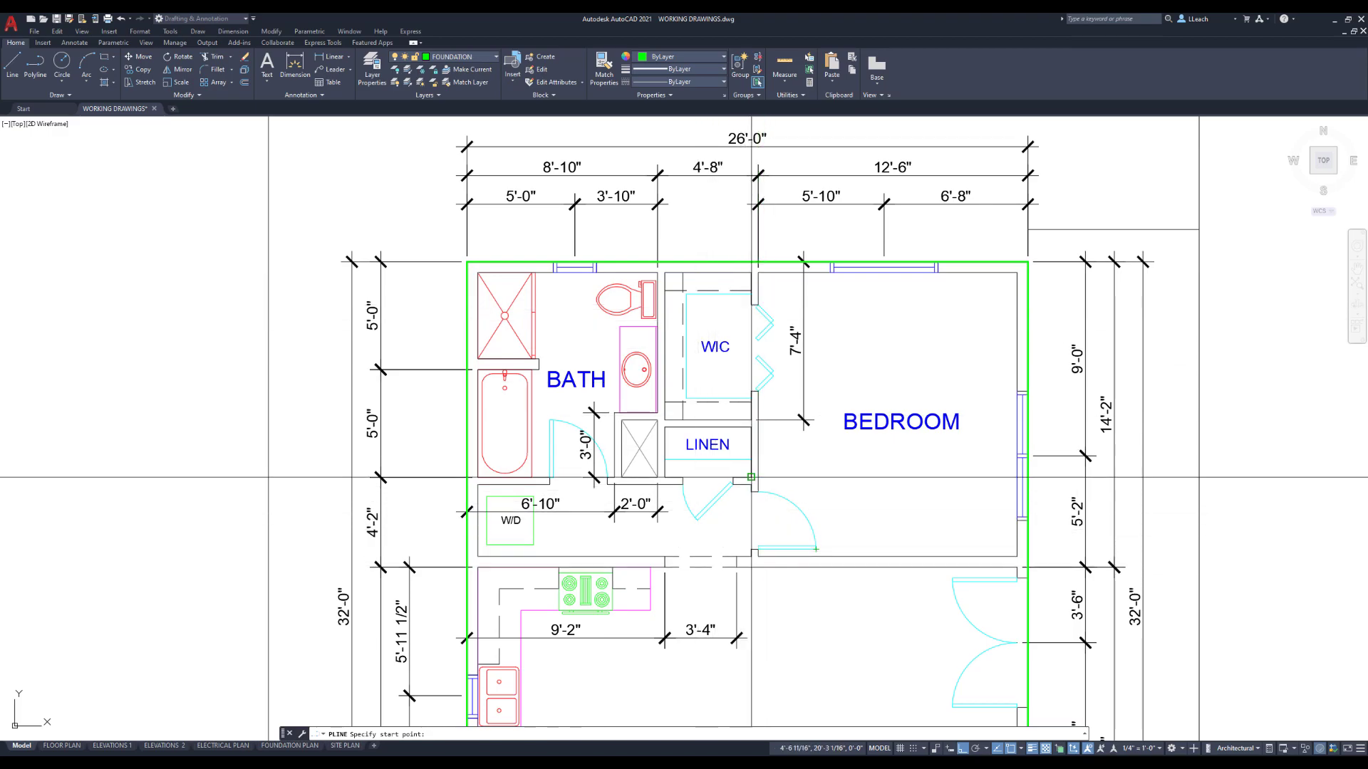
{"action": "scroll", "coordinate": [758, 314], "scroll_direction": "down", "scroll_amount": 6}
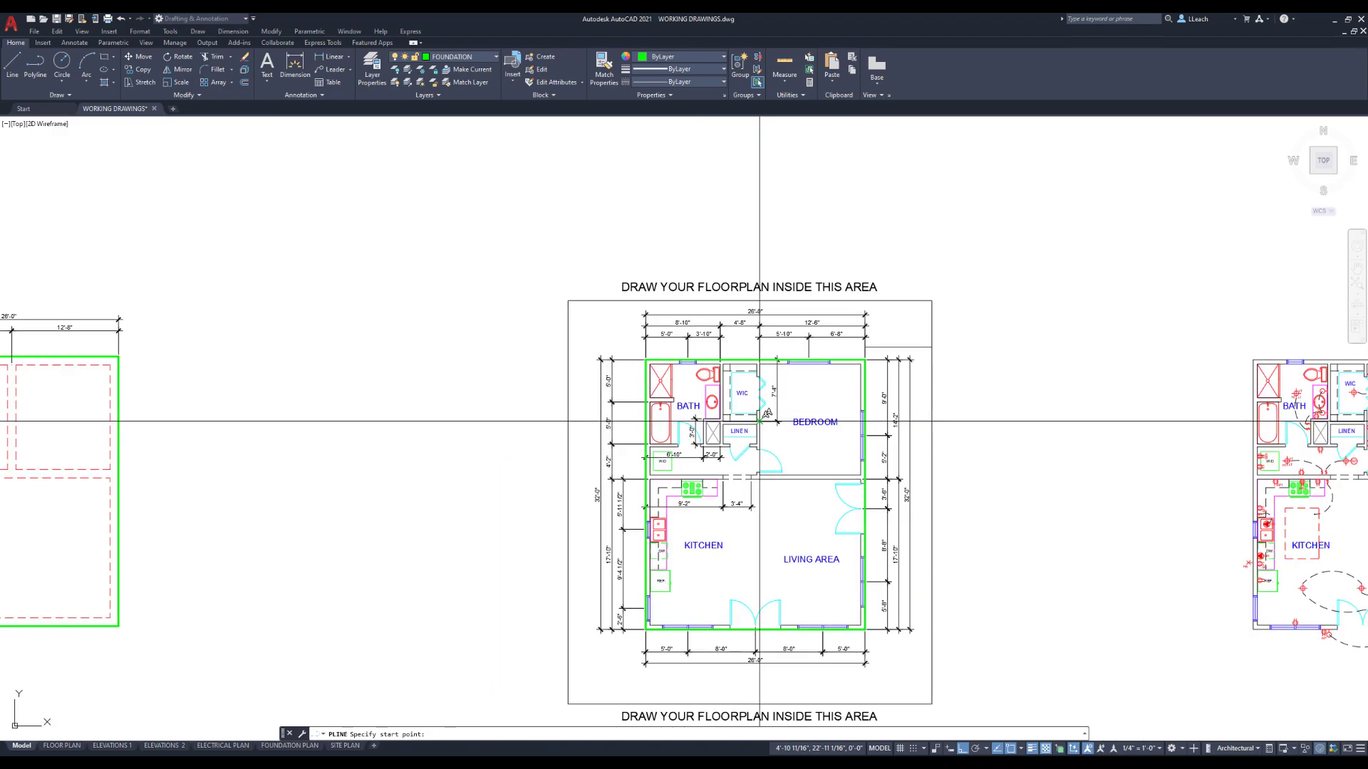
{"action": "scroll", "coordinate": [712, 458], "scroll_direction": "up", "scroll_amount": 4}
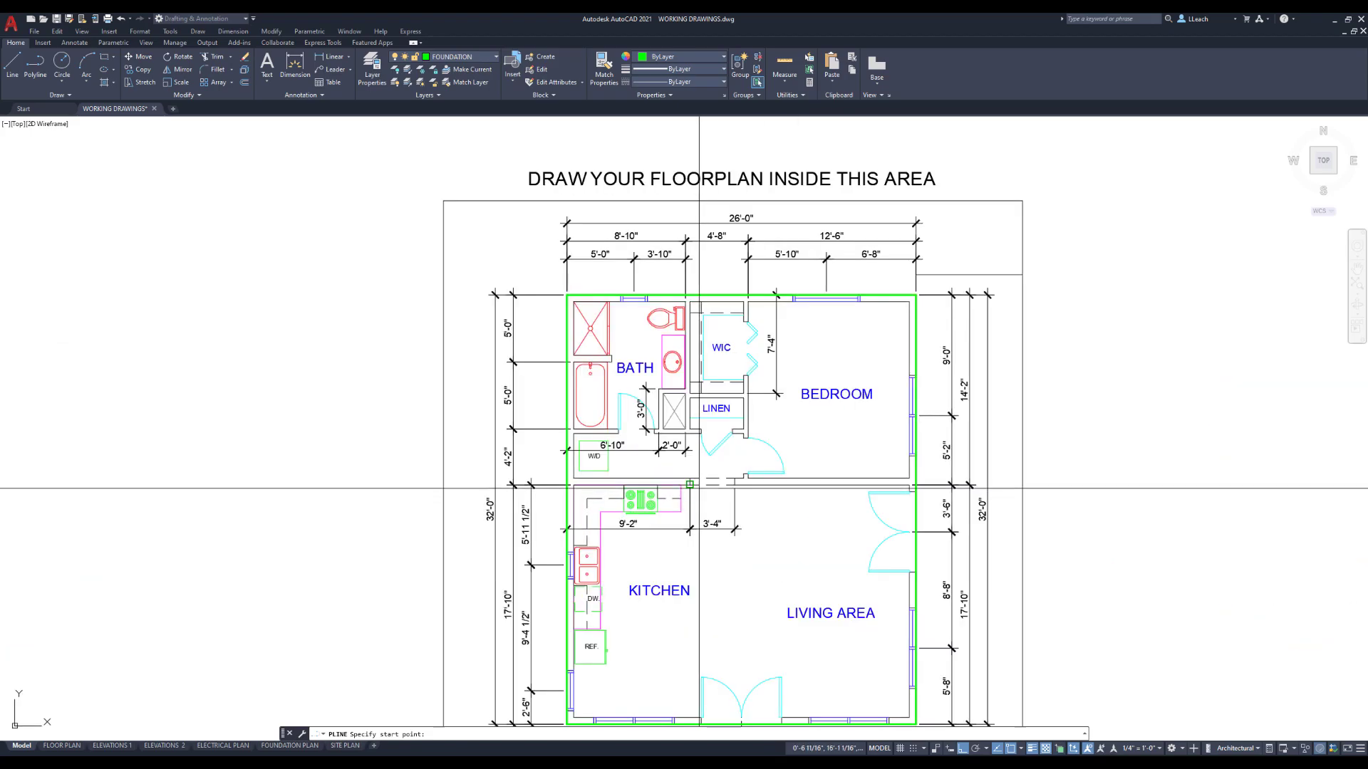
{"action": "scroll", "coordinate": [627, 485], "scroll_direction": "up", "scroll_amount": 2}
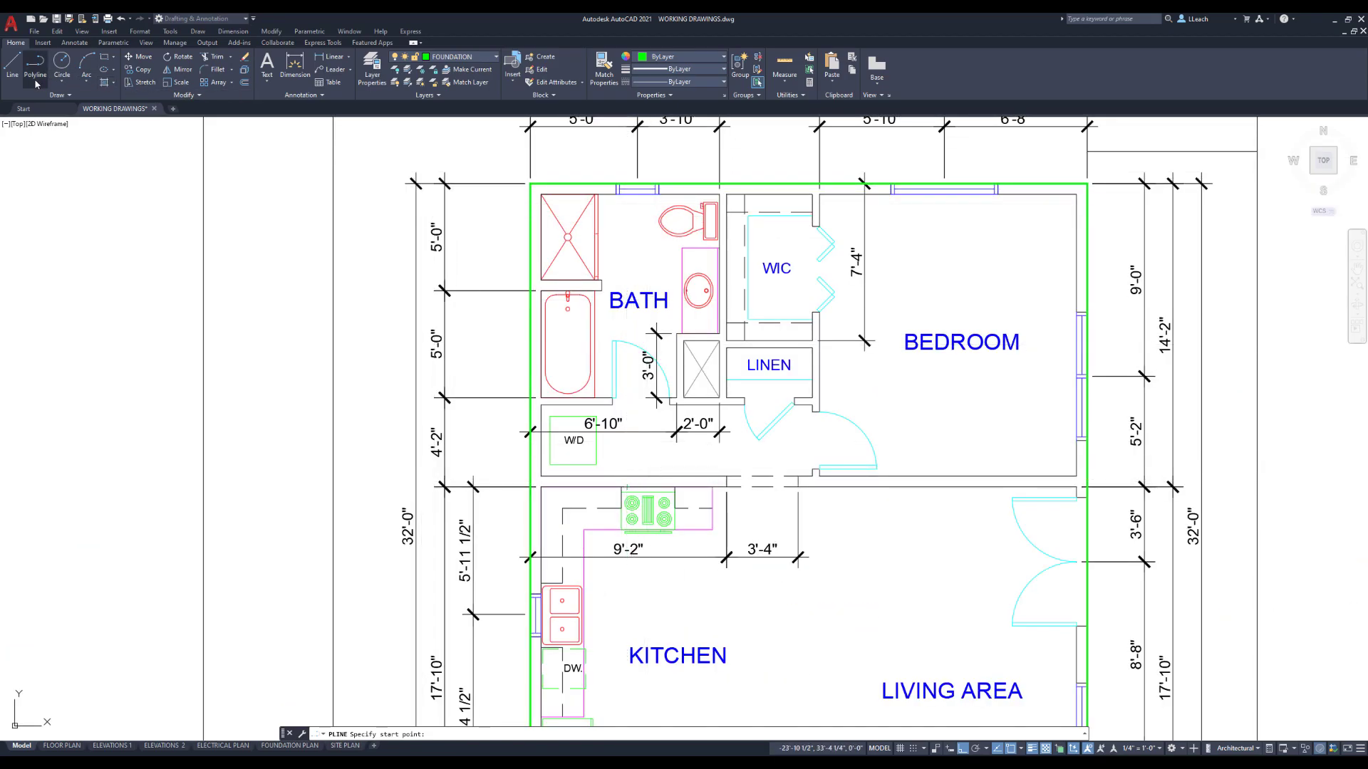
- Trace both faces of the horizontal interior wall separating the kitchen and living area from the bath and bedroom with polylines
{"action": "left_click", "coordinate": [531, 487]}
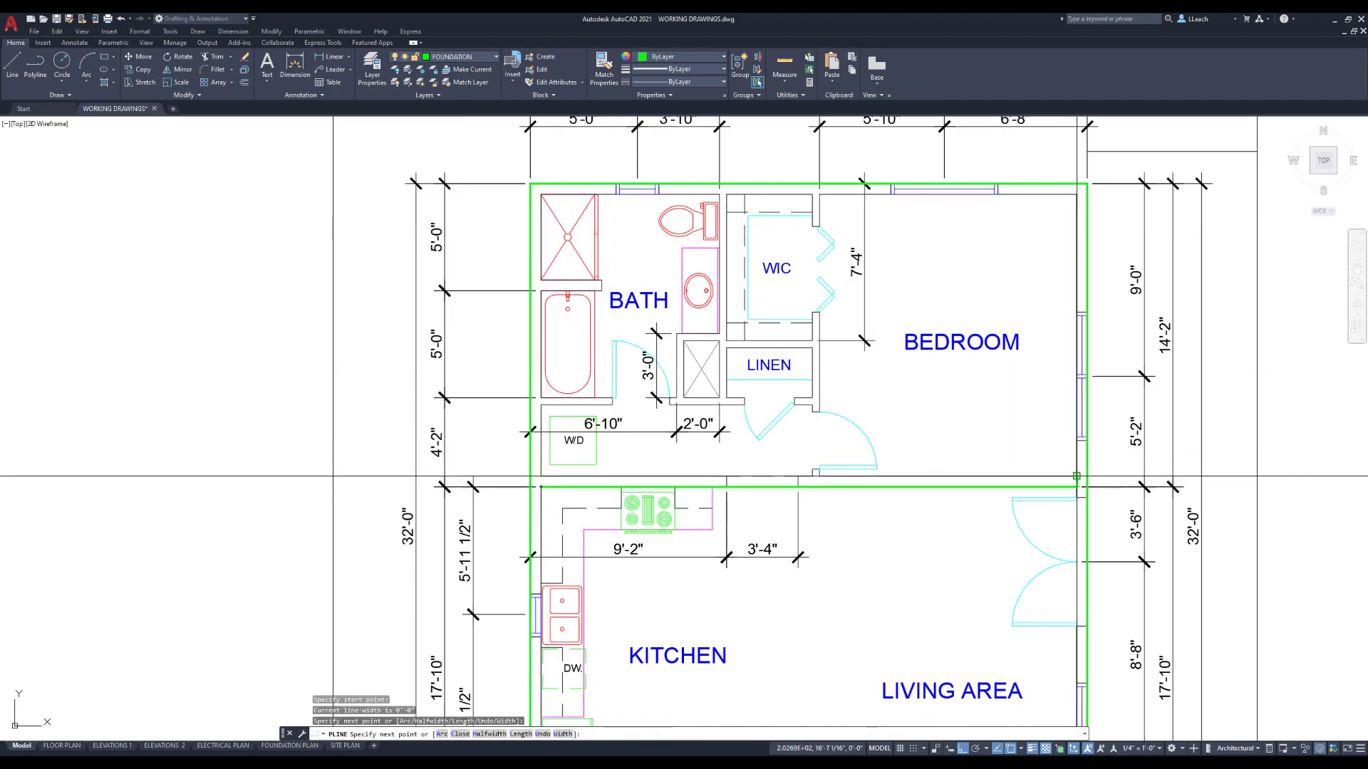
{"action": "left_click", "coordinate": [1077, 478]}
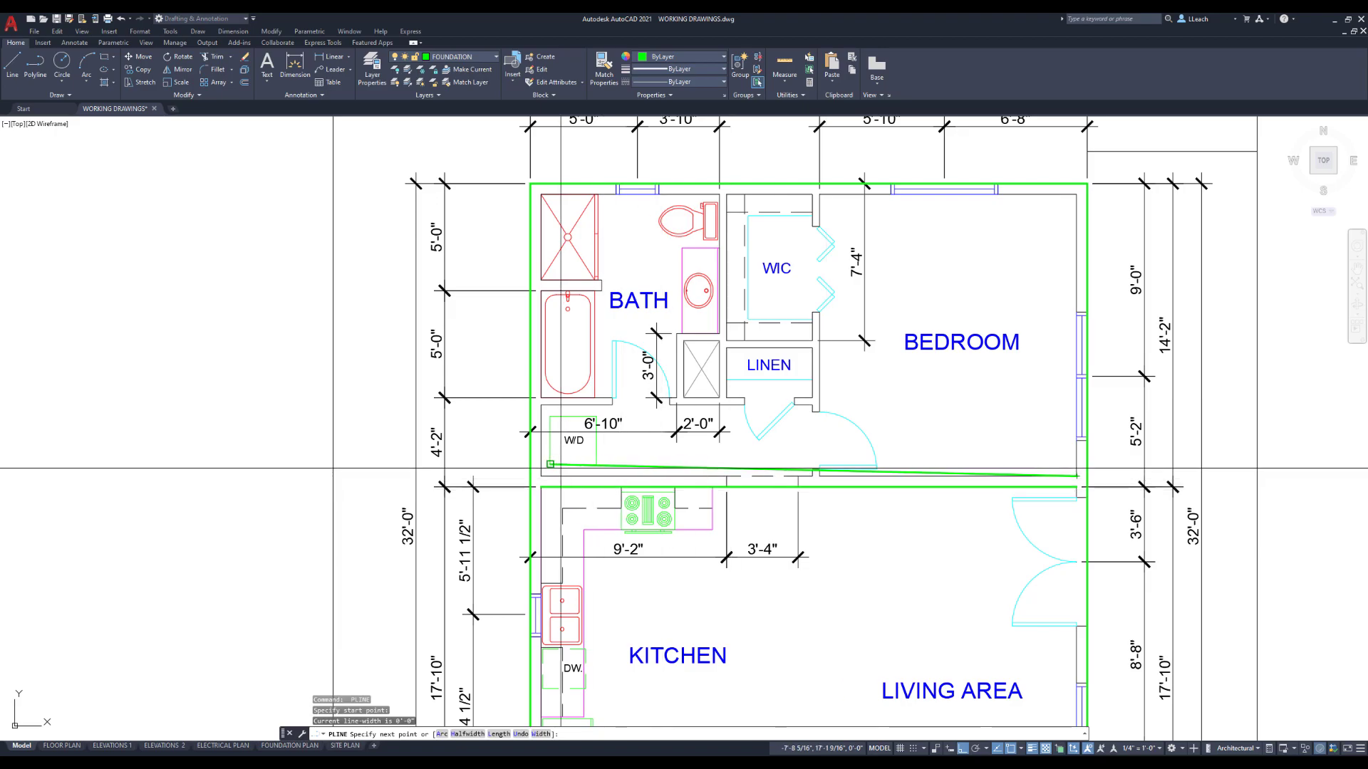
{"action": "key", "text": "Return"}
{"action": "key", "text": "Return"}
- Trace both faces of the vertical wall between the closet and the bedroom with polylines down to the horizontal interior wall
{"action": "middle_click_drag", "start_coordinate": [703, 352], "coordinate": [626, 484]}
{"action": "left_click", "coordinate": [743, 327]}
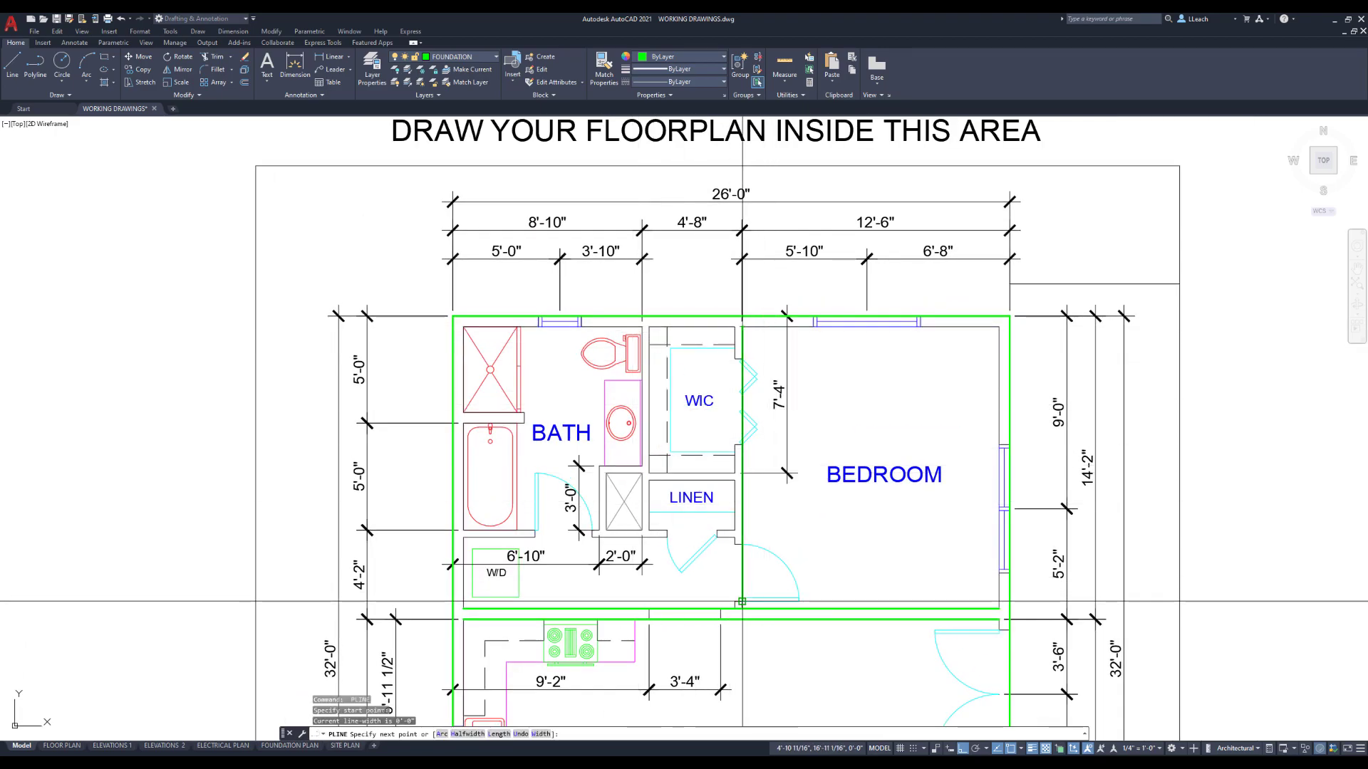
{"action": "left_click", "coordinate": [743, 609]}
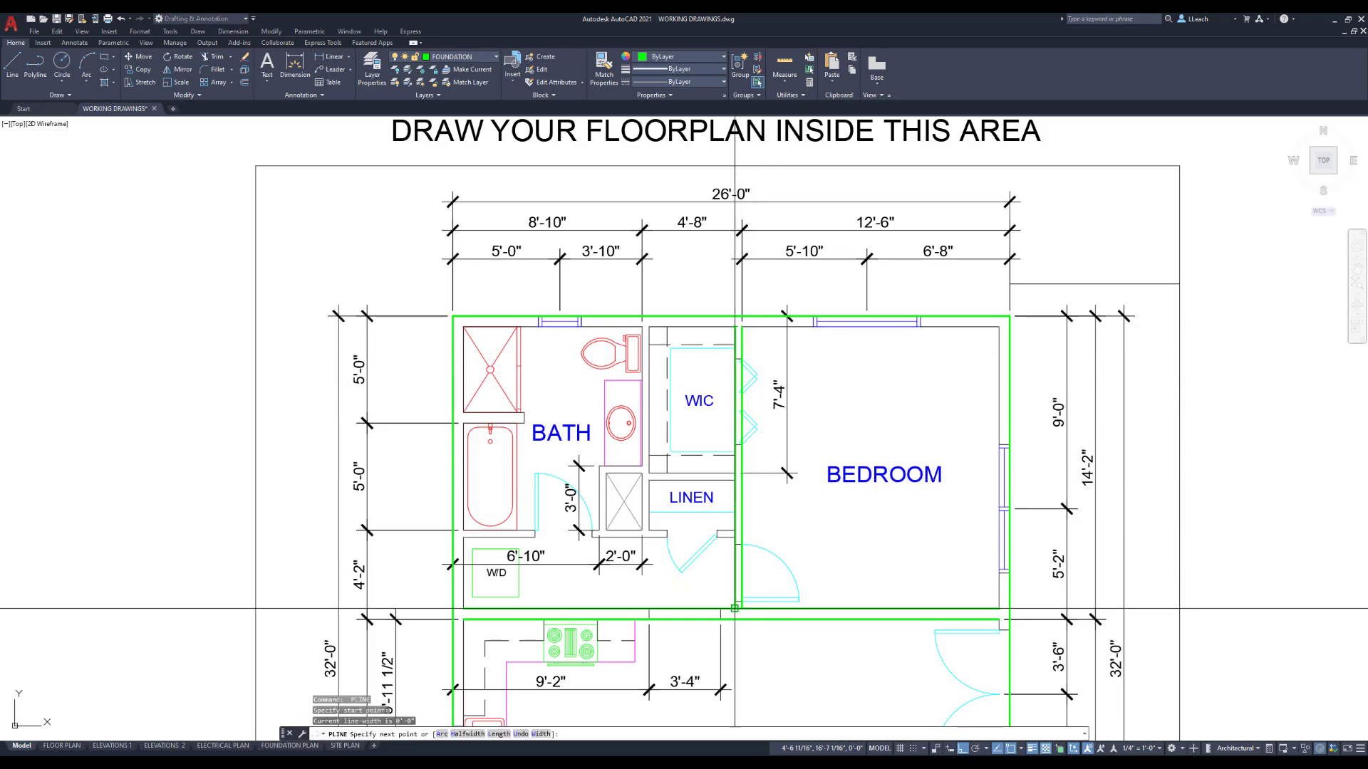
{"action": "left_click", "coordinate": [734, 609]}
{"action": "key", "text": "Return"}
{"action": "key", "text": "Return"}
{"action": "key", "text": "Escape"}
- Move the five traced foundation polylines horizontally off the floor plan into the empty space beside the dimensioned foundation example
{"action": "scroll", "coordinate": [714, 404], "scroll_direction": "down", "scroll_amount": 3}
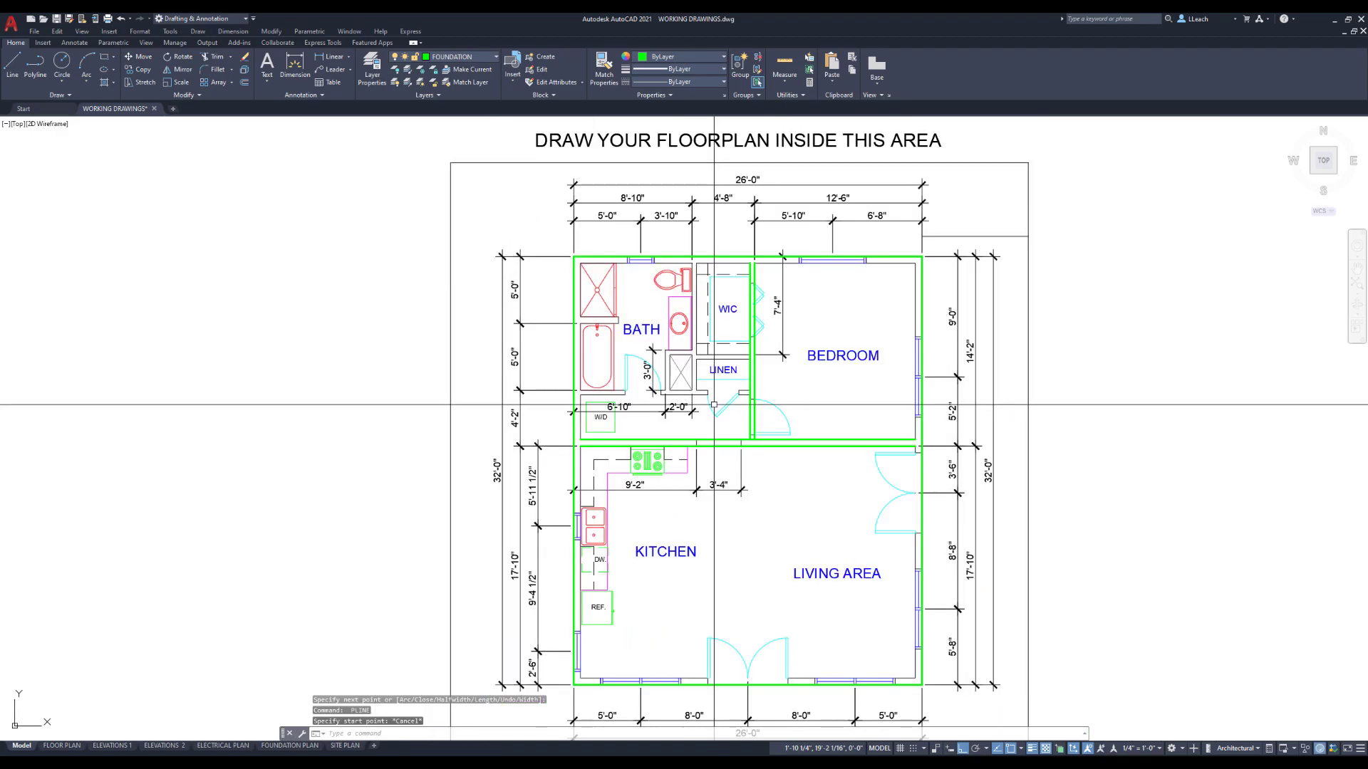
{"action": "scroll", "coordinate": [714, 404], "scroll_direction": "down", "scroll_amount": 2}
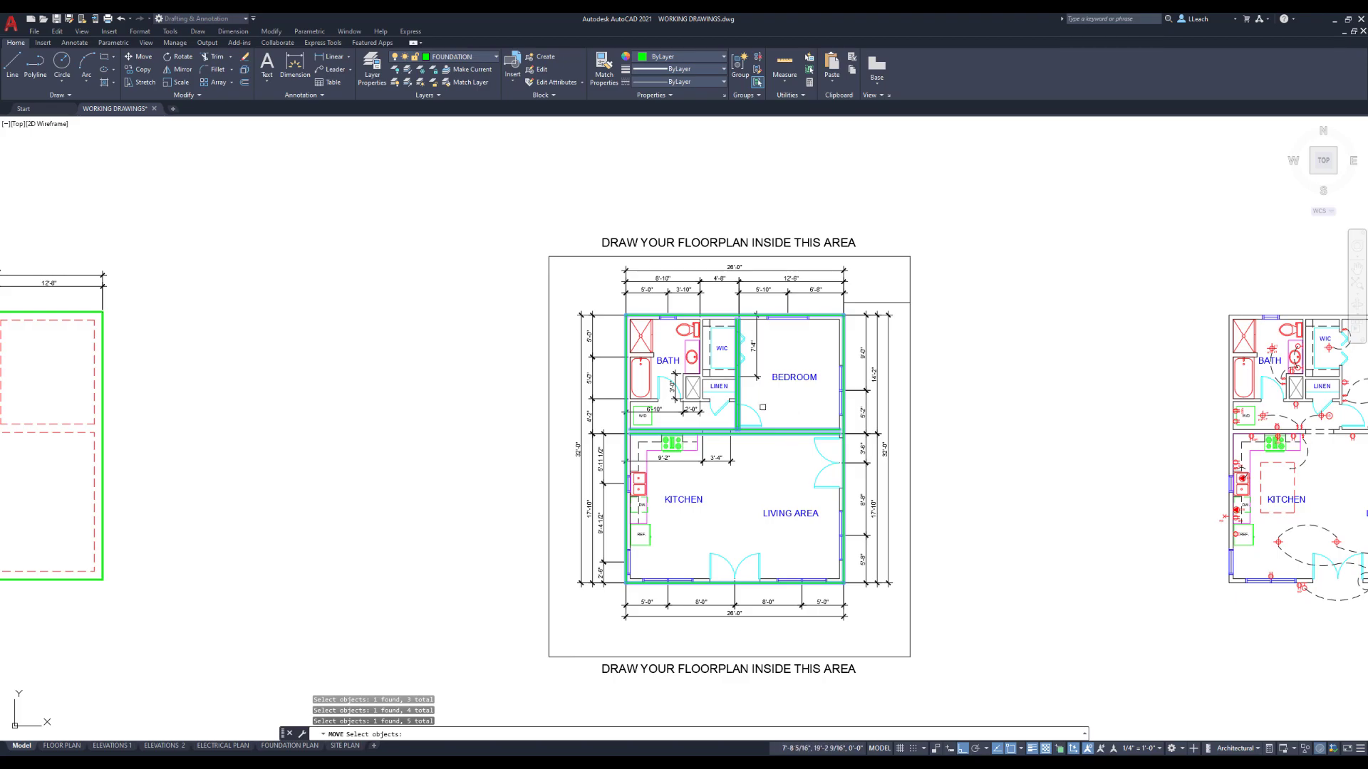
{"action": "mouse_move", "coordinate": [723, 431]}
{"action": "middle_mouse_down"}
{"action": "mouse_move", "coordinate": [757, 417]}
{"action": "mouse_move", "coordinate": [829, 423]}
{"action": "middle_mouse_up"}
{"action": "scroll", "coordinate": [775, 422], "scroll_direction": "up", "scroll_amount": 2}
{"action": "scroll", "coordinate": [775, 421], "scroll_direction": "down", "scroll_amount": 2}
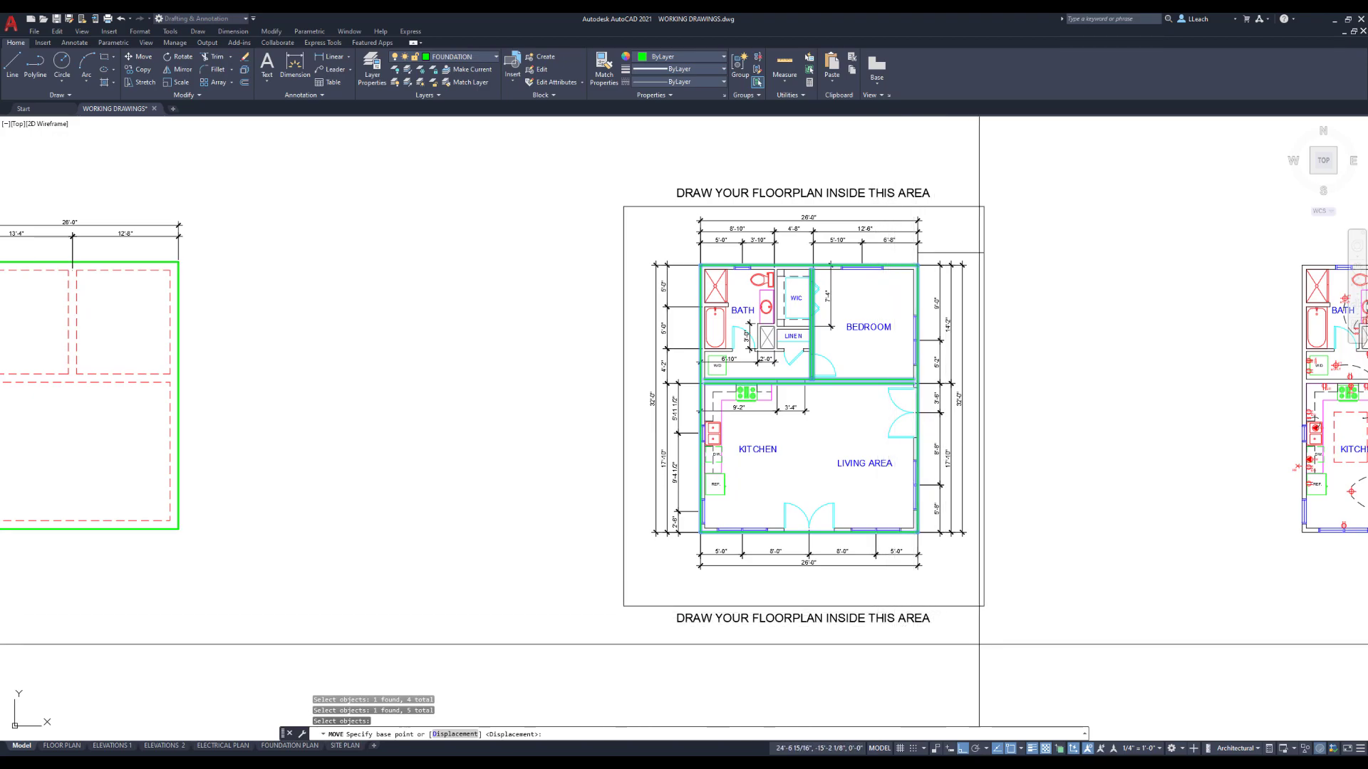
{"action": "left_click", "coordinate": [1030, 648]}
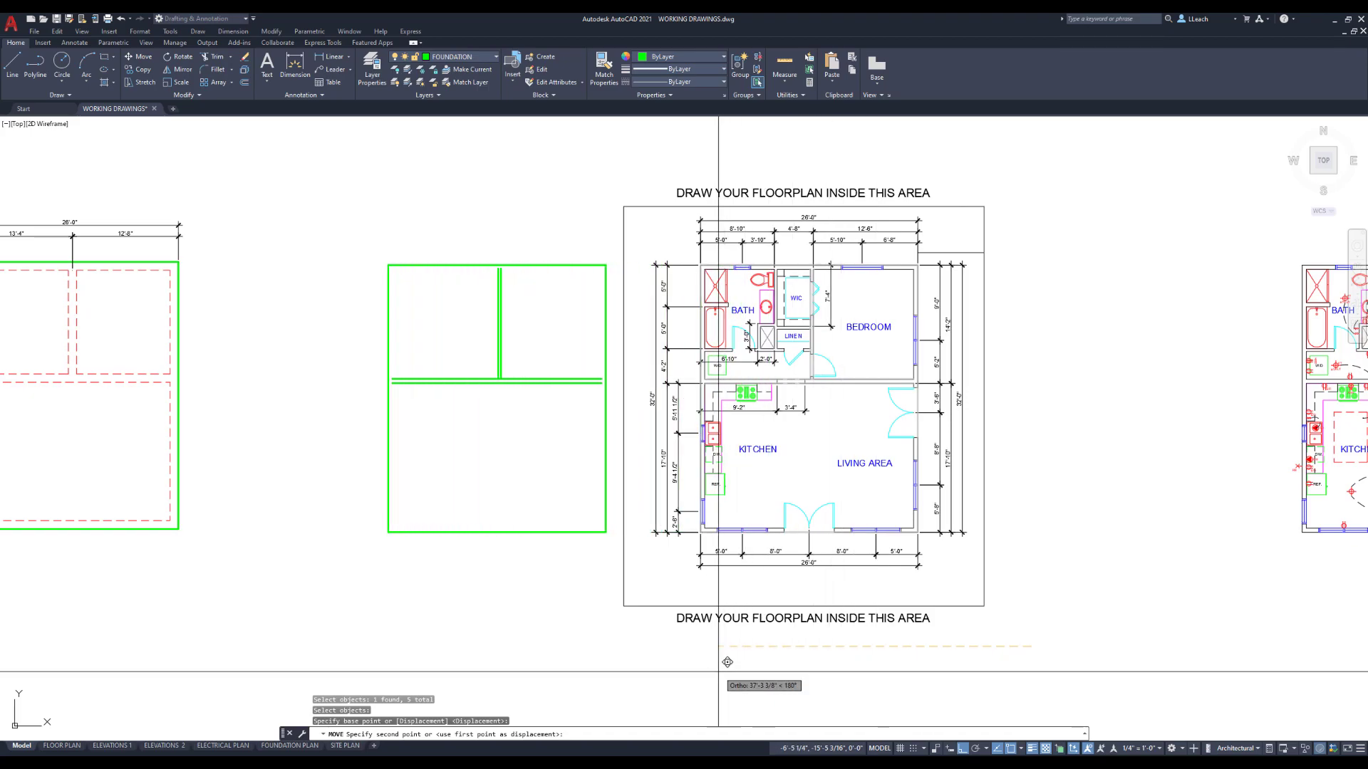
{"action": "key", "text": "Escape"}
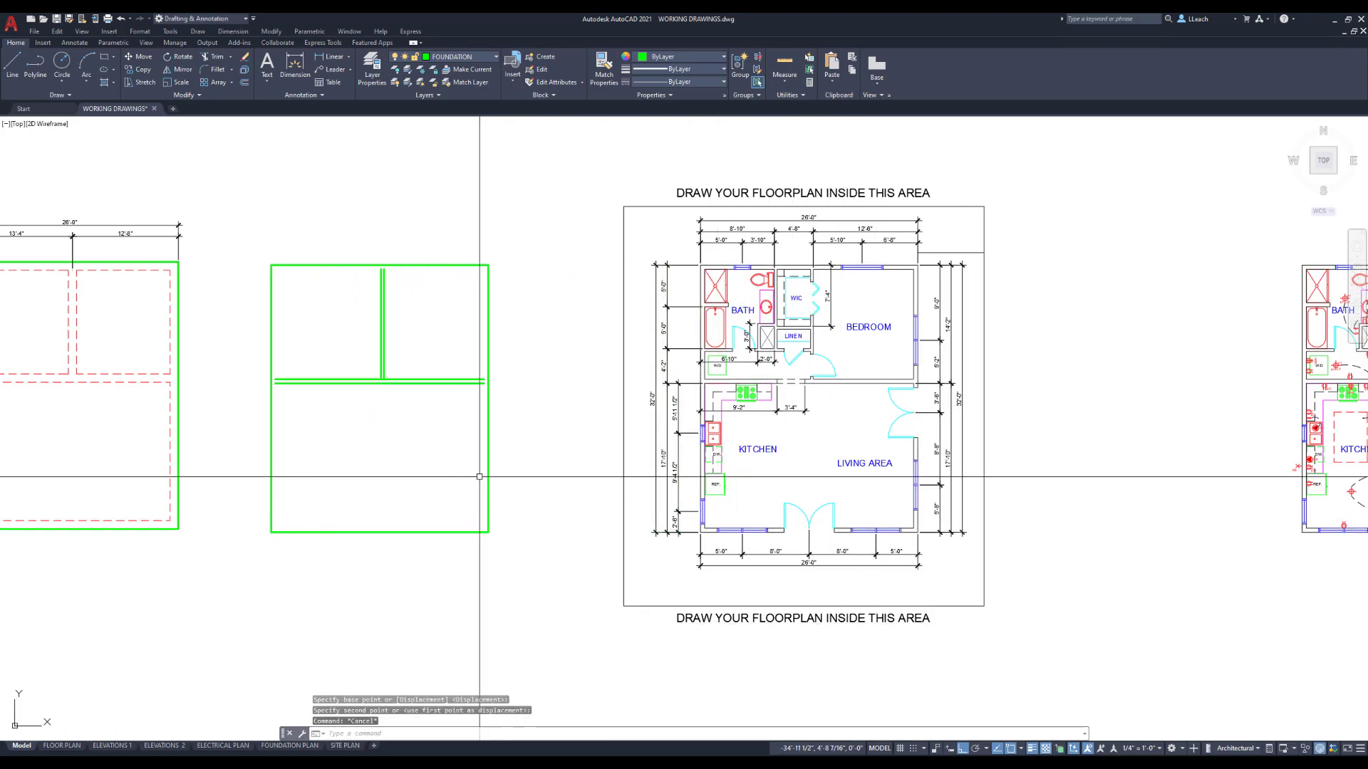
- Compare the moved wall outlines with the dimensioned foundation example and its dashed footing lines
{"action": "middle_click_drag", "start_coordinate": [471, 456], "coordinate": [526, 461]}
{"action": "scroll", "coordinate": [584, 399], "scroll_direction": "up", "scroll_amount": 4}
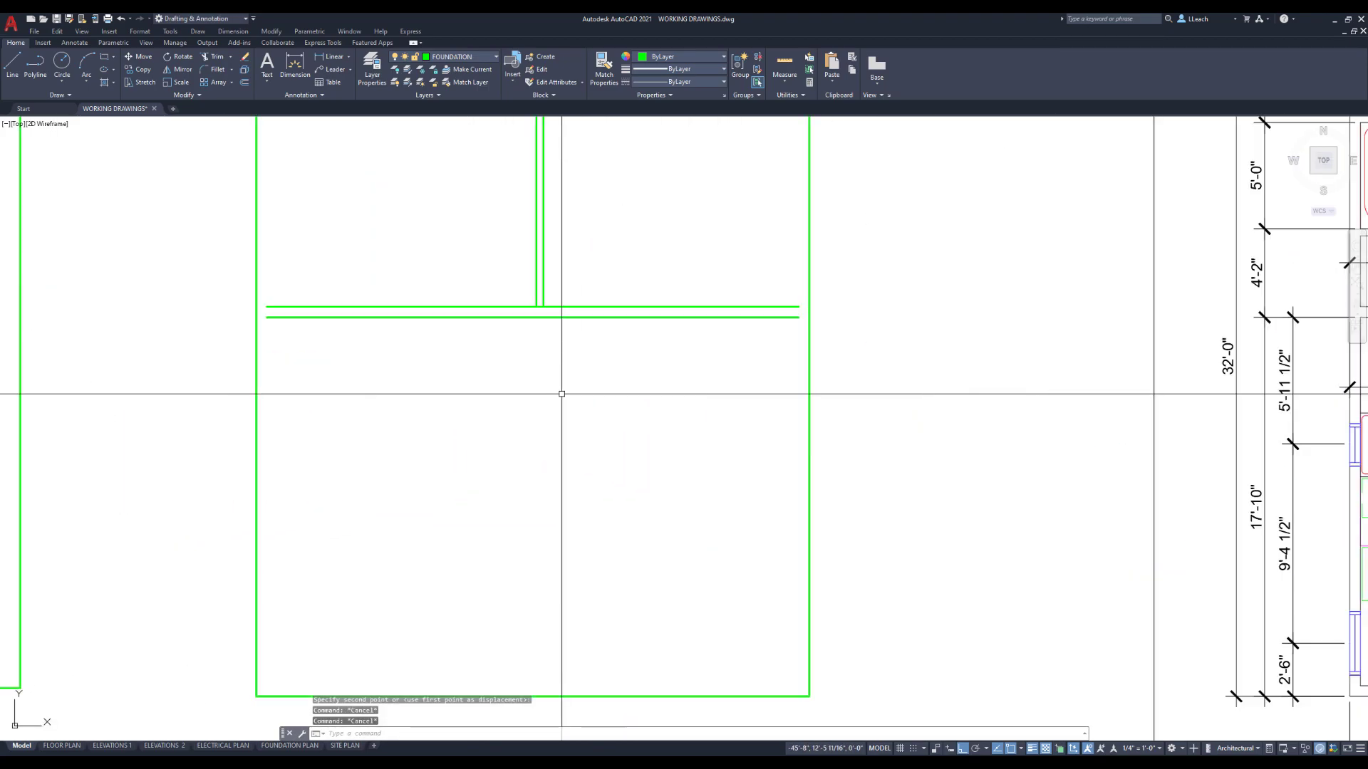
{"action": "scroll", "coordinate": [559, 392], "scroll_direction": "down", "scroll_amount": 2}
{"action": "middle_click_drag", "start_coordinate": [562, 393], "coordinate": [656, 412]}
{"action": "scroll", "coordinate": [656, 412], "scroll_direction": "down", "scroll_amount": 2}
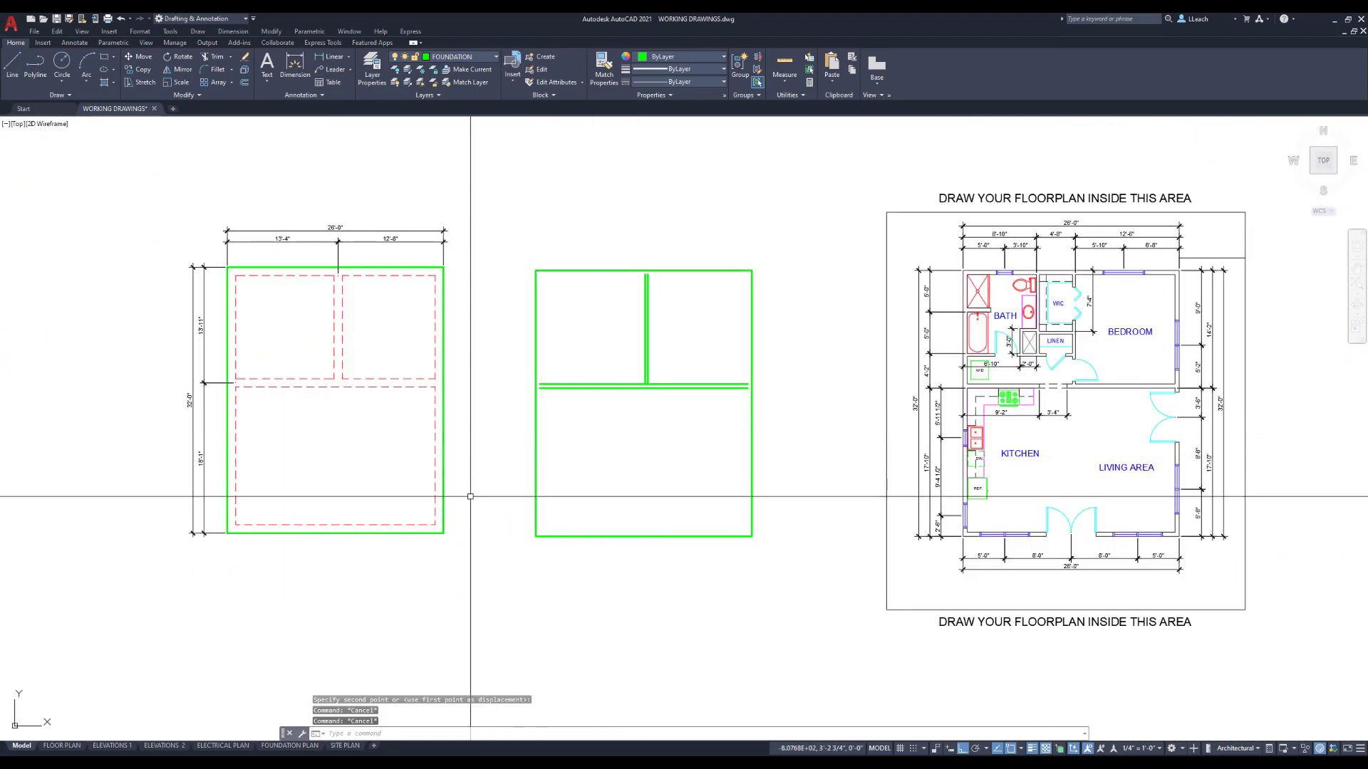
{"action": "middle_click_drag", "start_coordinate": [458, 489], "coordinate": [467, 520]}
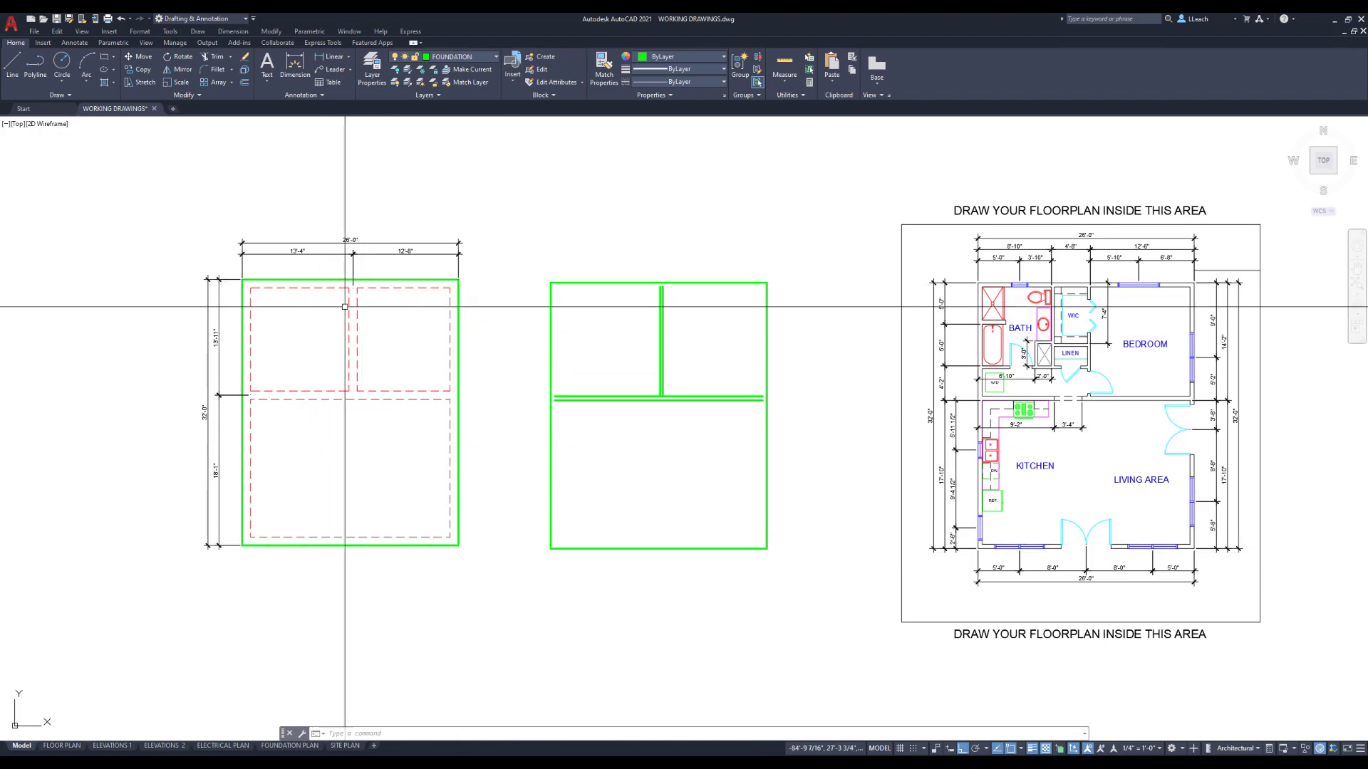
{"action": "middle_click_drag", "start_coordinate": [391, 324], "coordinate": [430, 310]}
{"action": "scroll", "coordinate": [431, 313], "scroll_direction": "up", "scroll_amount": 2}
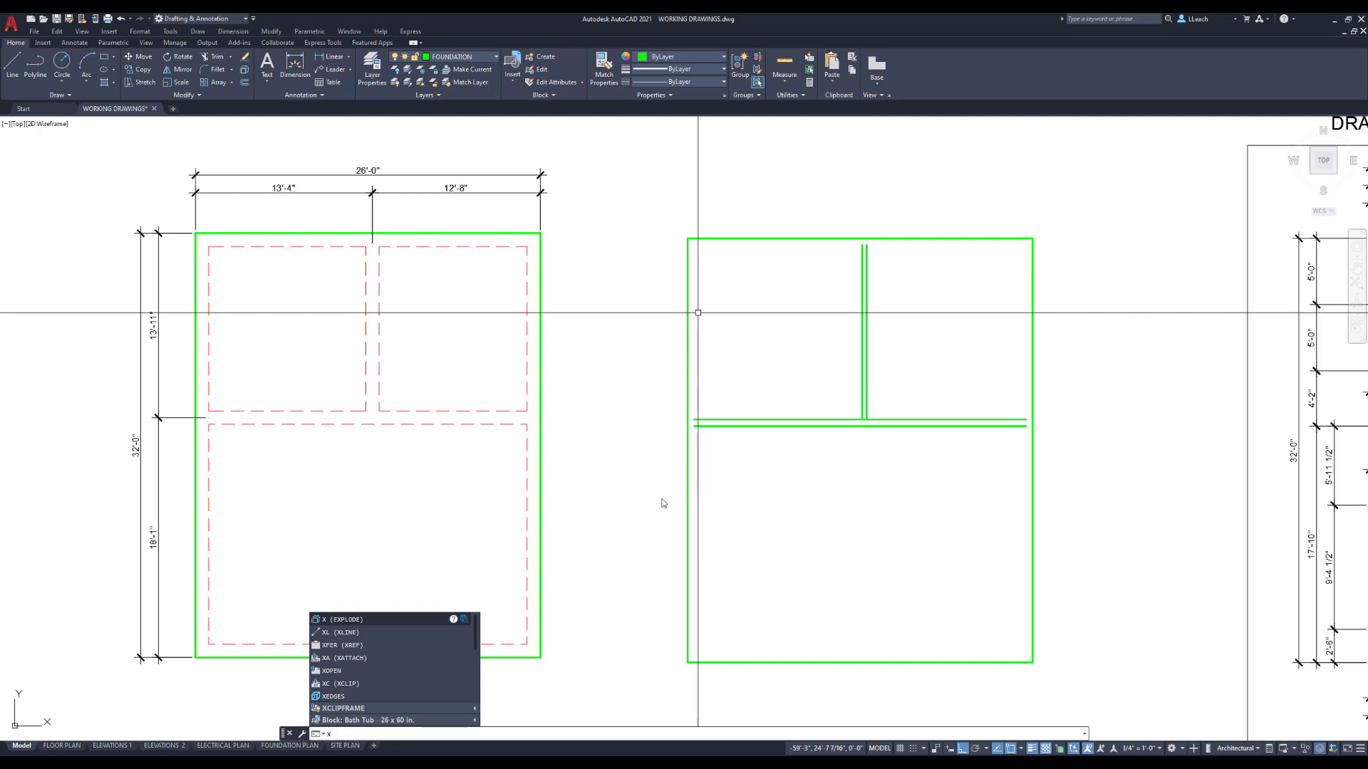
- Explode the moved exterior outline and all interior wall polylines into separate line segments
{"action": "left_click", "coordinate": [391, 621]}
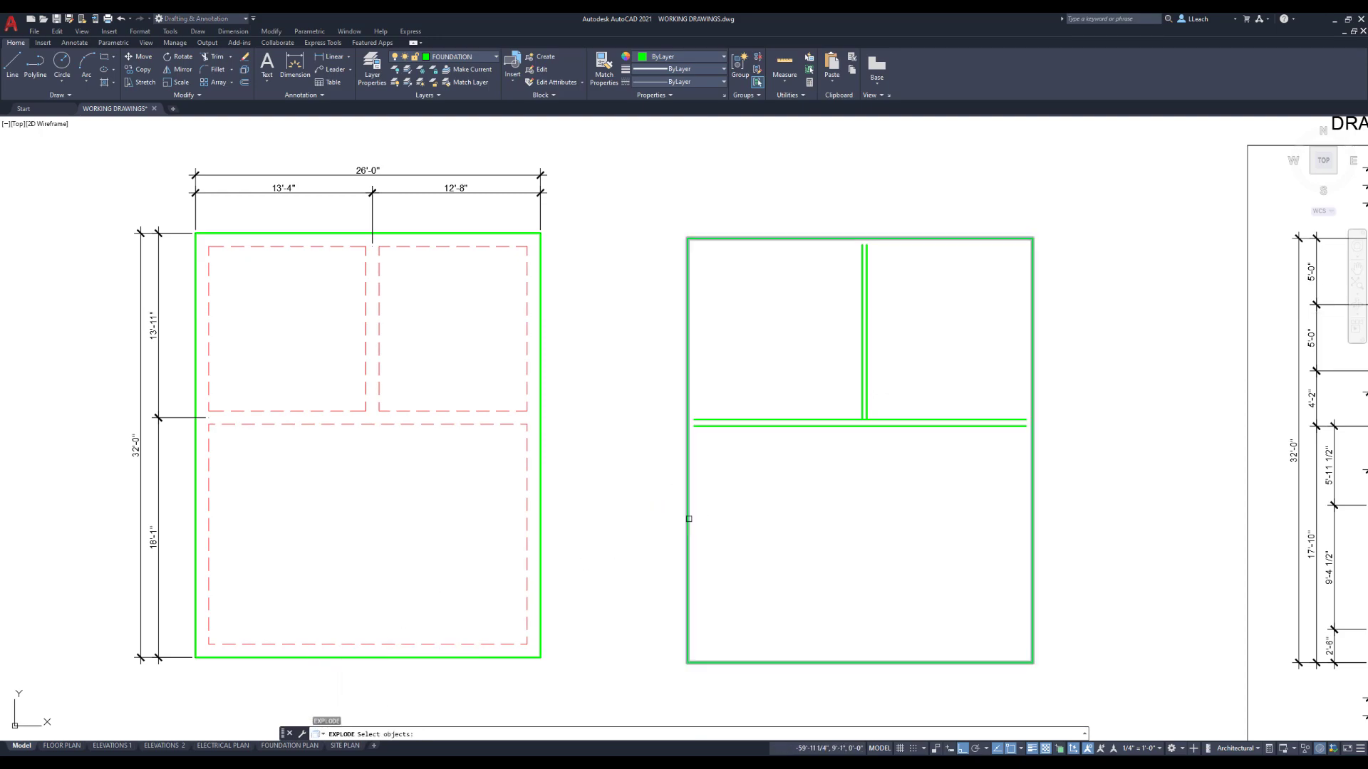
{"action": "left_click", "coordinate": [891, 411]}
{"action": "left_click", "coordinate": [656, 210]}
{"action": "left_click", "coordinate": [1052, 673]}
{"action": "key", "text": "Return"}
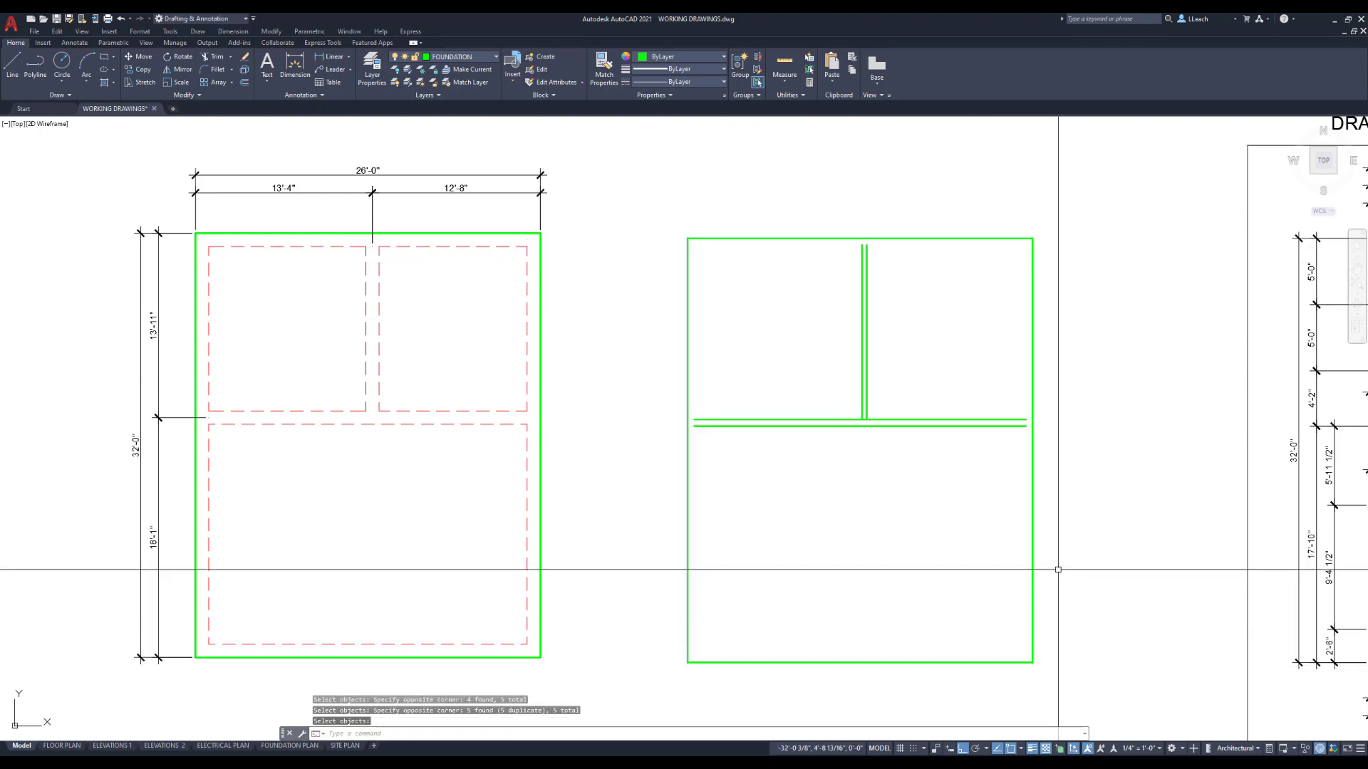
- Check with the Erase command whether the sides of the exploded outline can be picked individually, without erasing any
{"action": "type", "text": "e"}
{"action": "key", "text": "Return"}
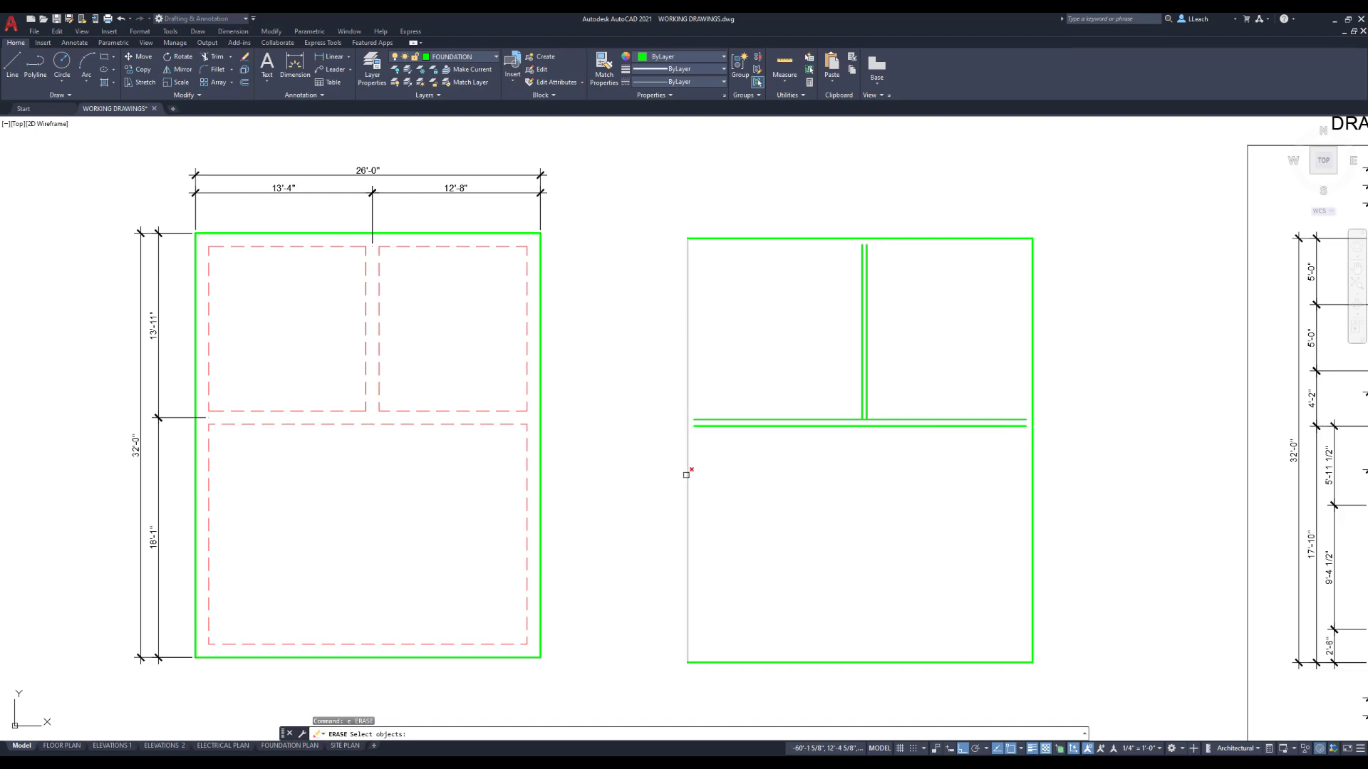
{"action": "key", "text": "Escape"}
{"action": "key", "text": "Escape"}
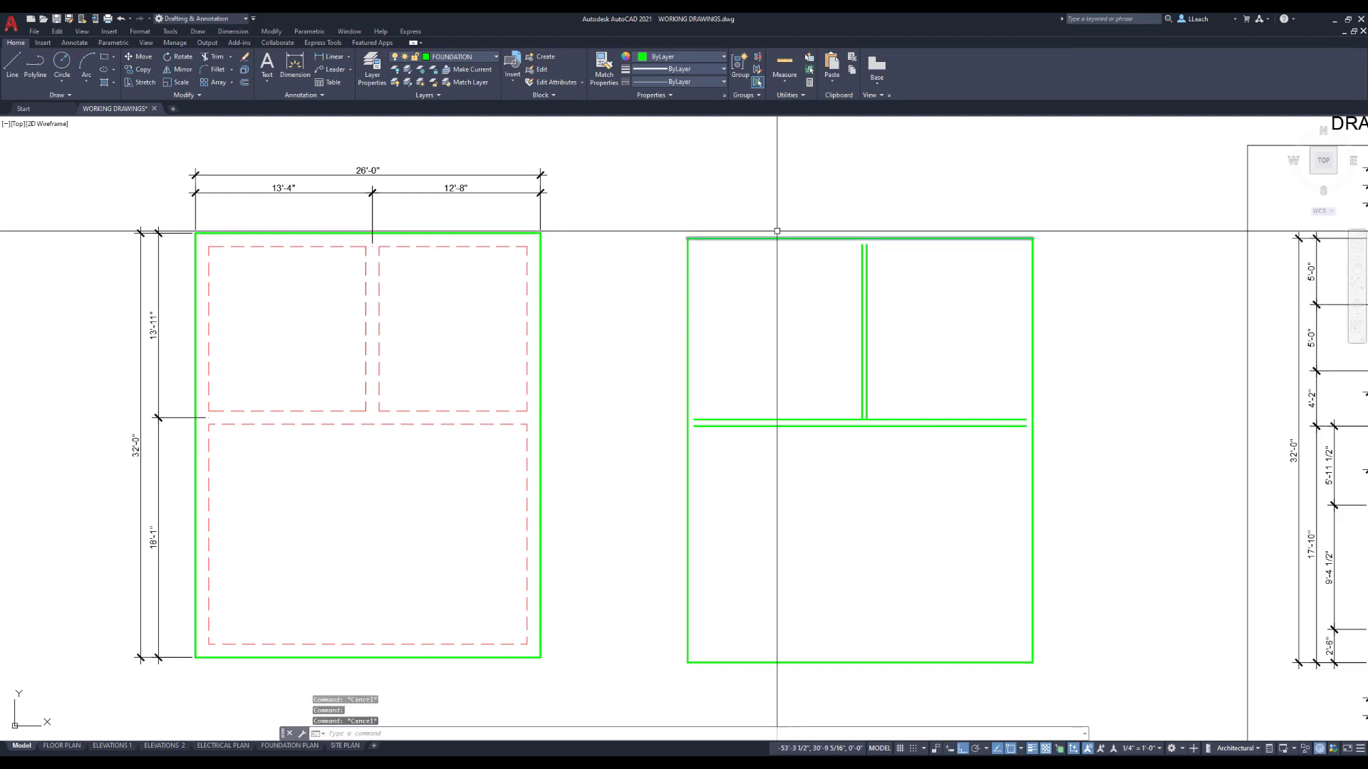
{"action": "mouse_move", "coordinate": [724, 322]}
{"action": "middle_mouse_down"}
{"action": "mouse_move", "coordinate": [714, 306]}
{"action": "mouse_move", "coordinate": [745, 305]}
{"action": "middle_mouse_up"}
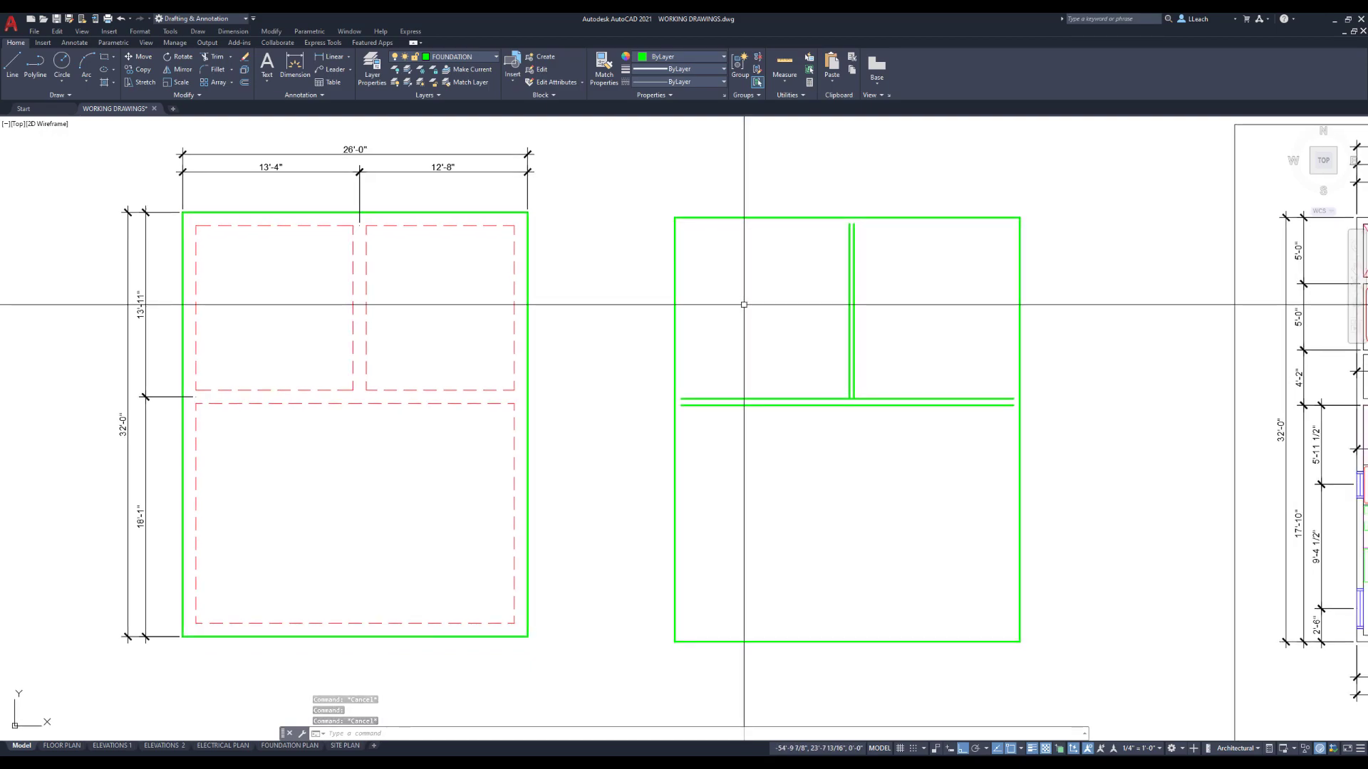
{"action": "type", "text": "o"}
{"action": "key", "text": "Return"}
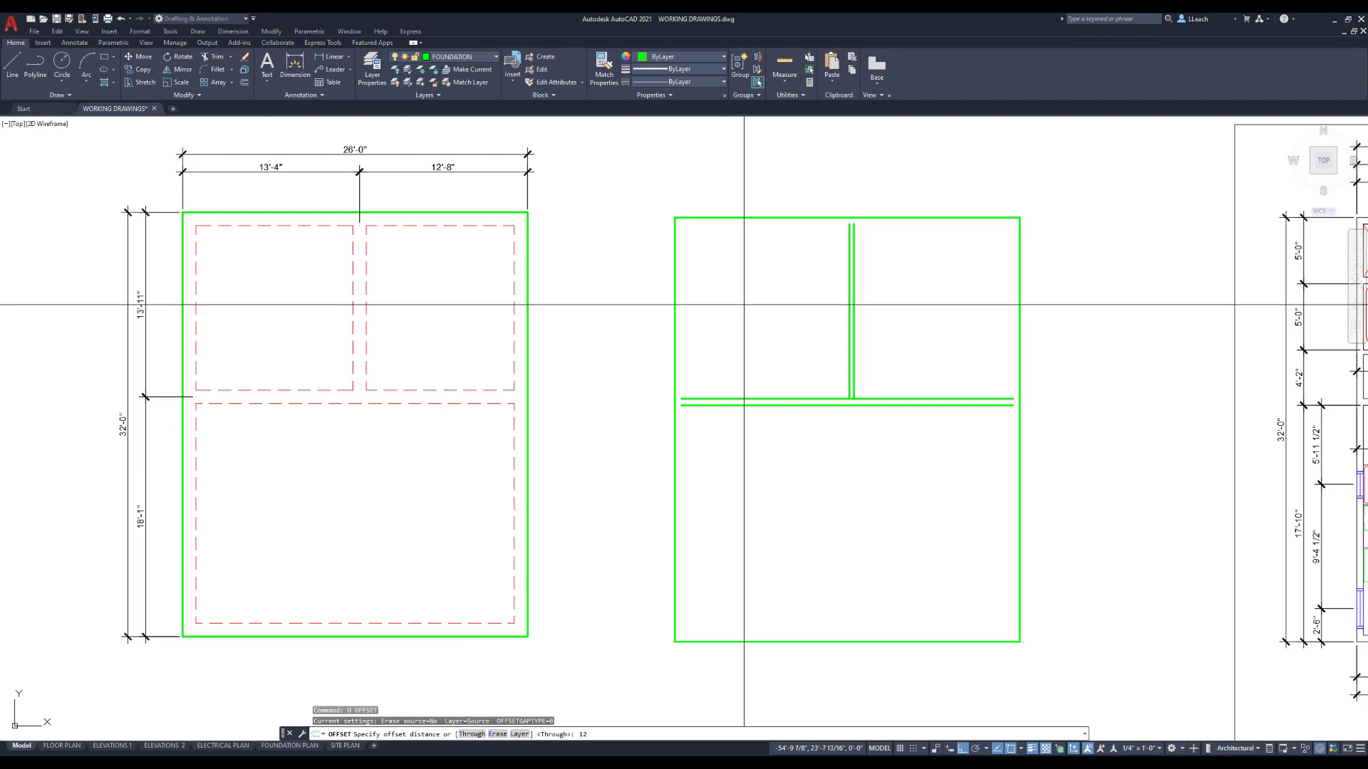
{"action": "type", "text": "12"}
{"action": "key", "text": "Return"}
{"action": "key", "text": "Return"}
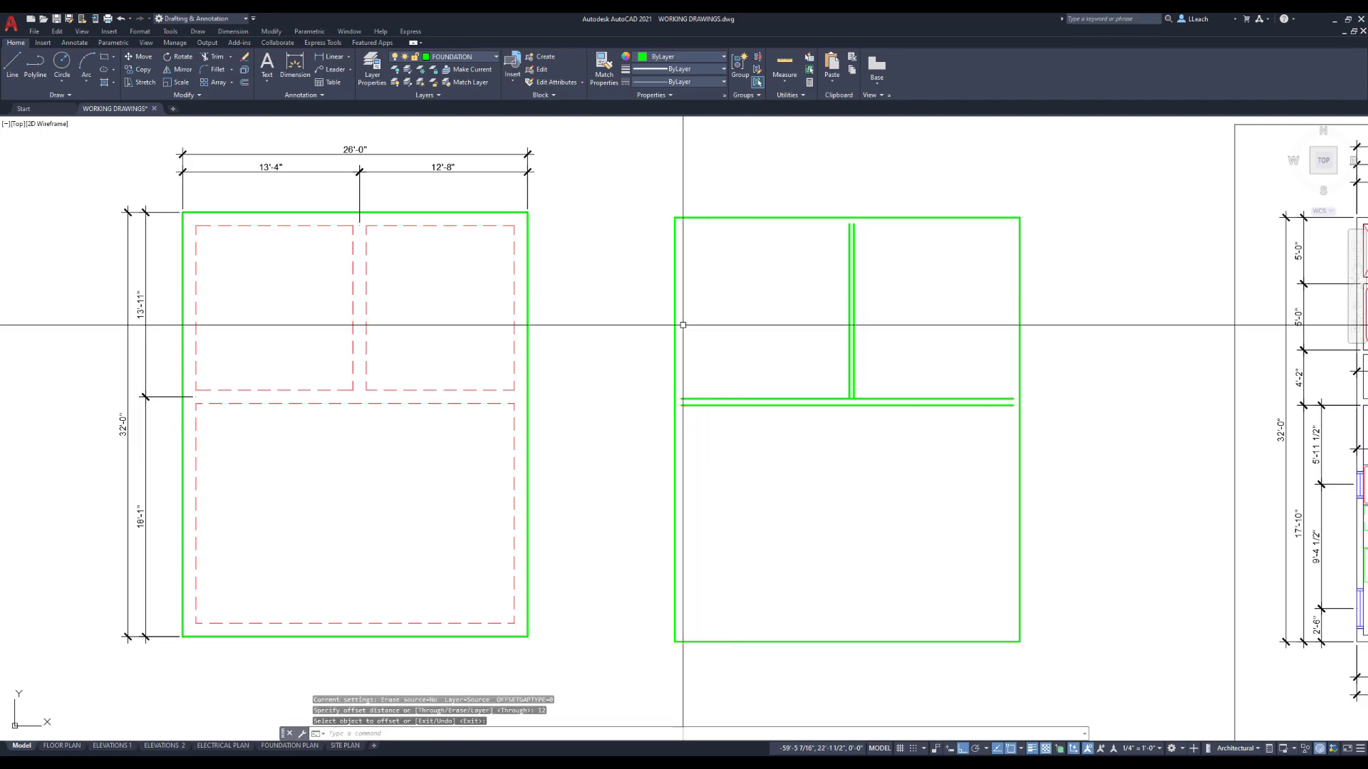
{"action": "key", "text": "Escape"}
{"action": "key", "text": "Escape"}
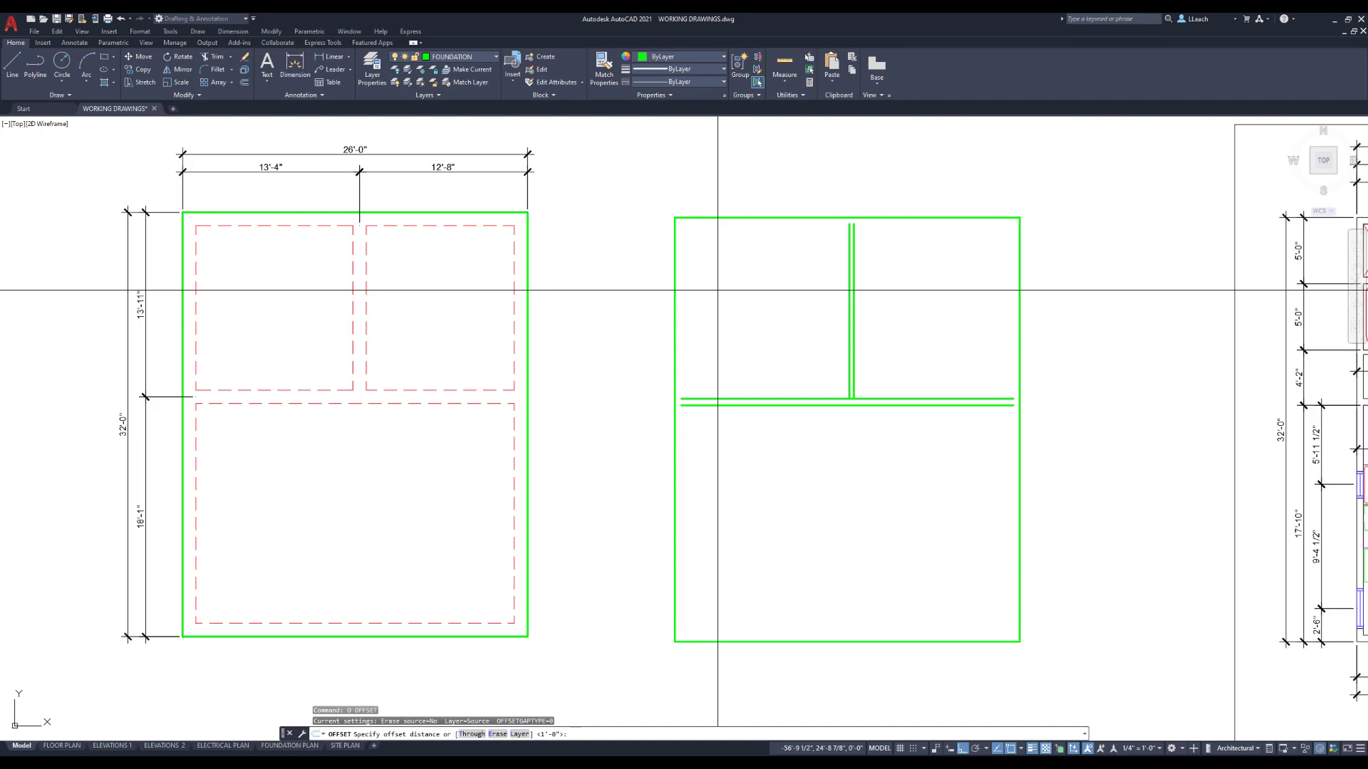
- Offset all four sides of the exterior foundation outline 12 inches inward
{"action": "key", "text": "Return"}
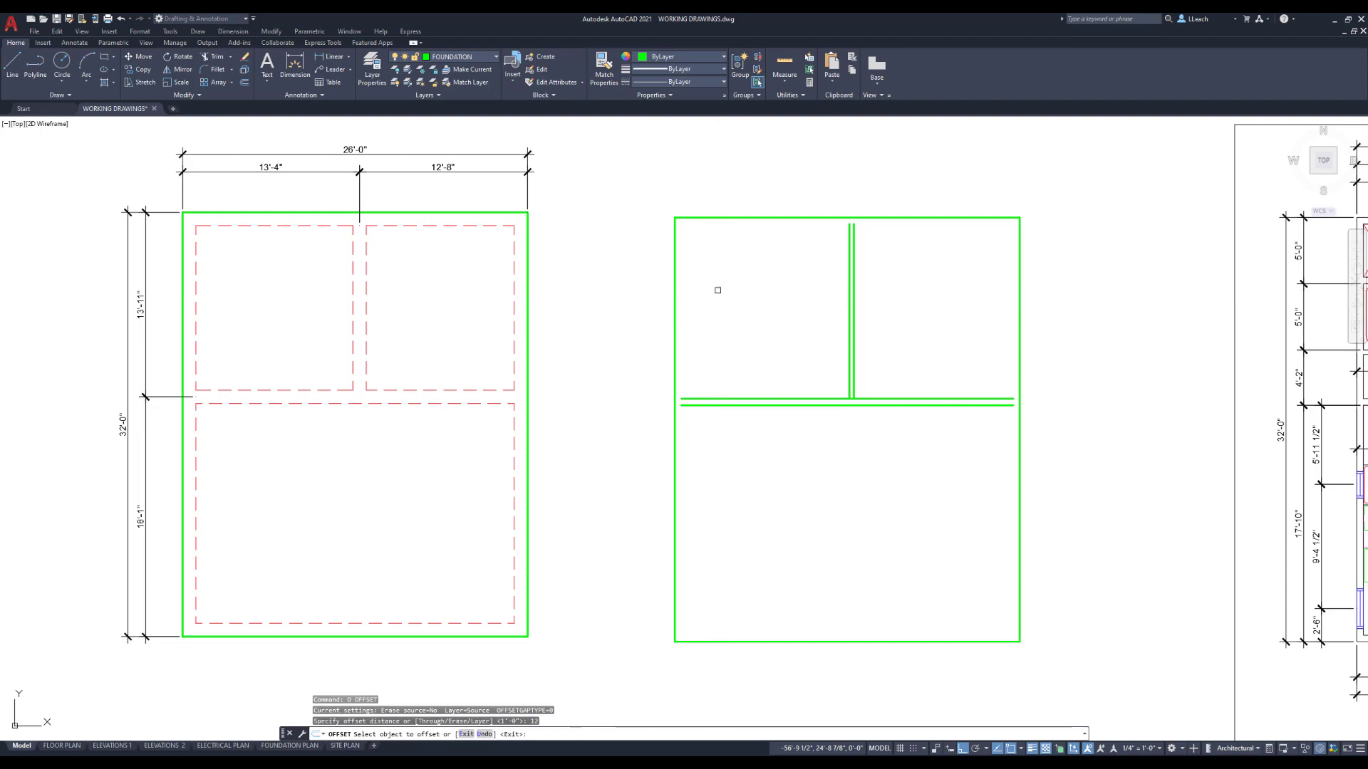
{"action": "left_click", "coordinate": [678, 341]}
{"action": "left_click", "coordinate": [728, 334]}
{"action": "left_click", "coordinate": [774, 222]}
{"action": "left_click", "coordinate": [775, 282]}
{"action": "left_click", "coordinate": [1020, 306]}
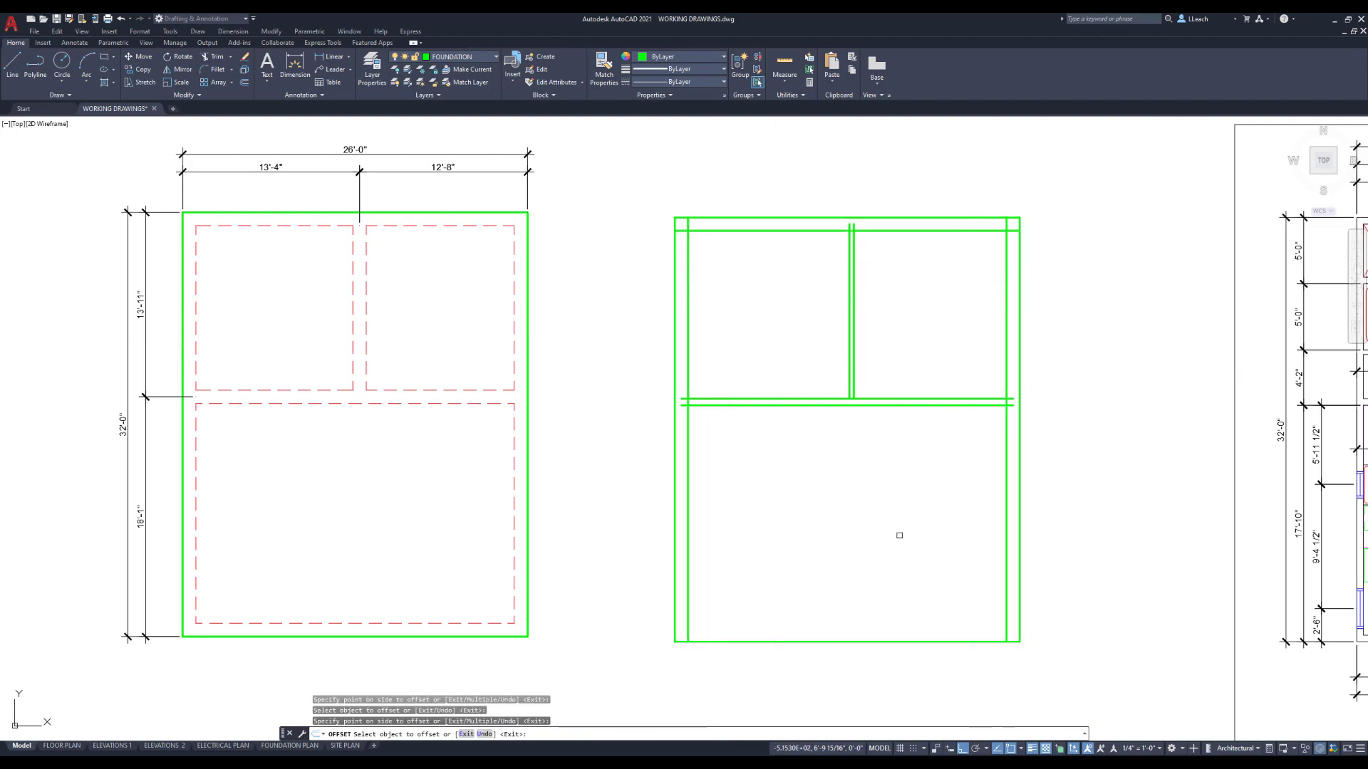
{"action": "left_click", "coordinate": [851, 640]}
{"action": "left_click", "coordinate": [837, 609]}
{"action": "key", "text": "Escape"}
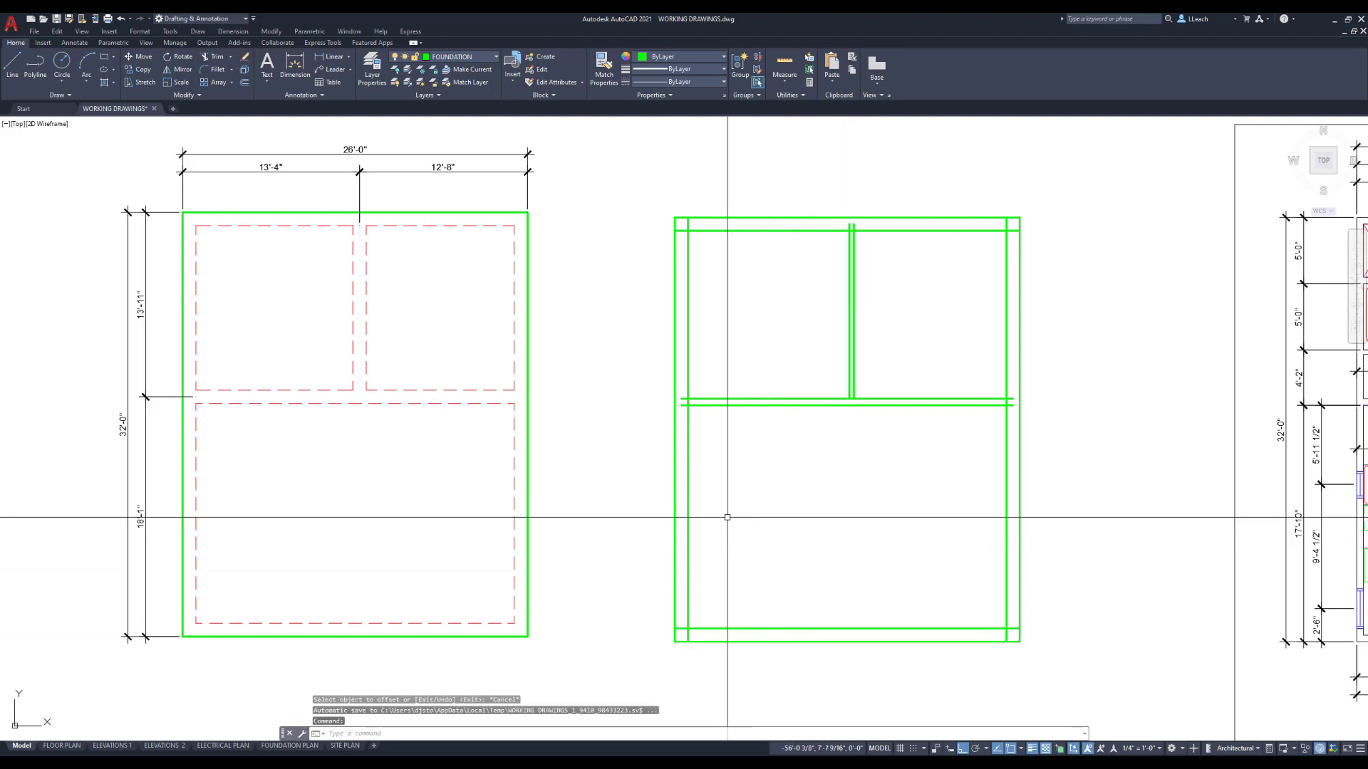
- Check the layer of the example's dashed footing line, and put the four inward offset lines on that FOOTING layer
{"action": "left_click", "coordinate": [691, 435]}
{"action": "key", "text": "Escape"}
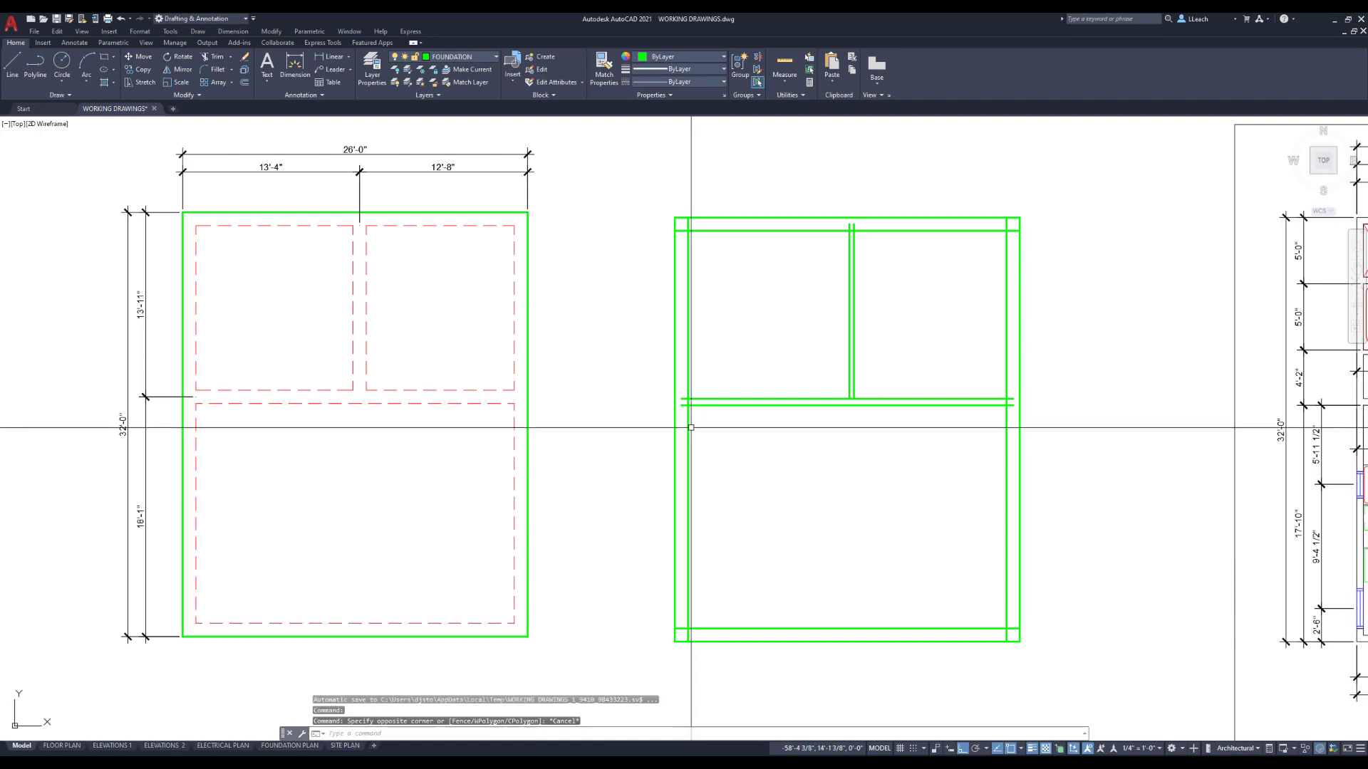
{"action": "left_click", "coordinate": [489, 403]}
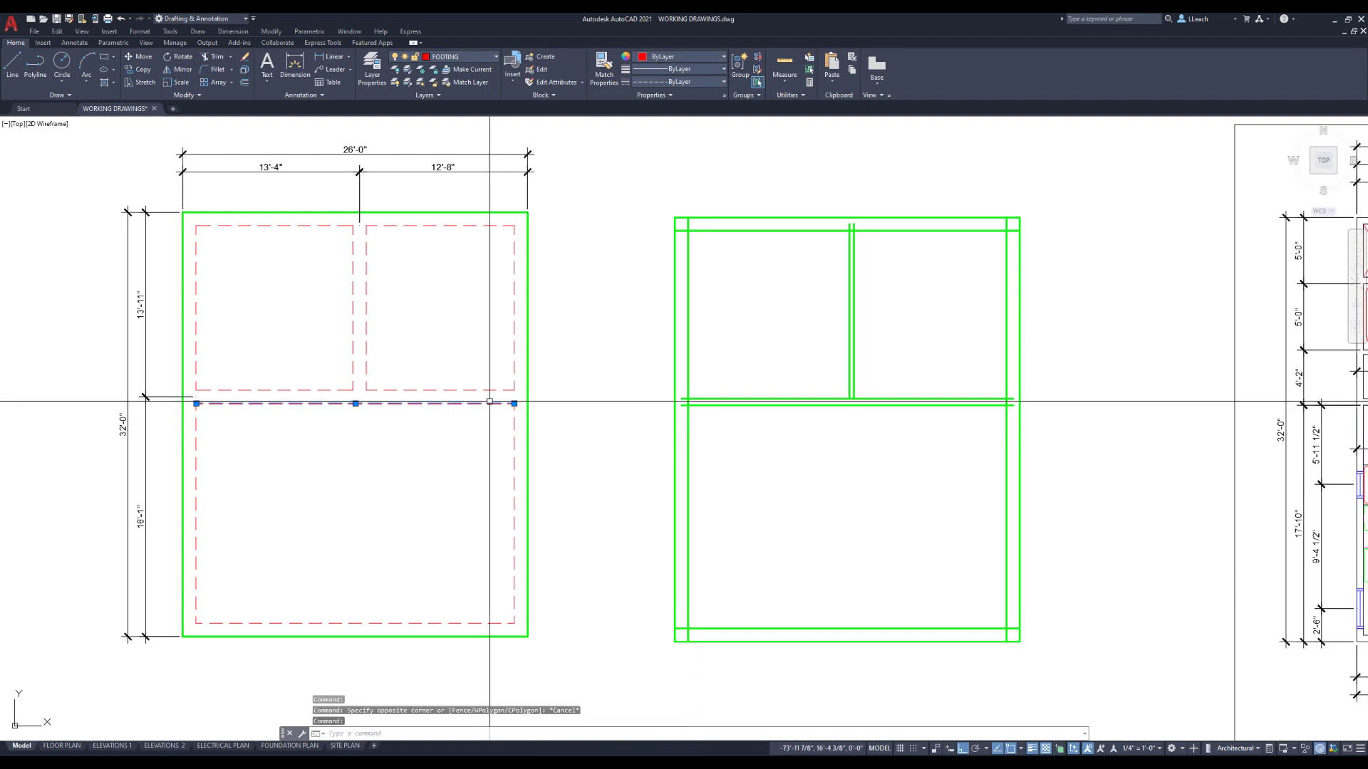
{"action": "key", "text": "Escape"}
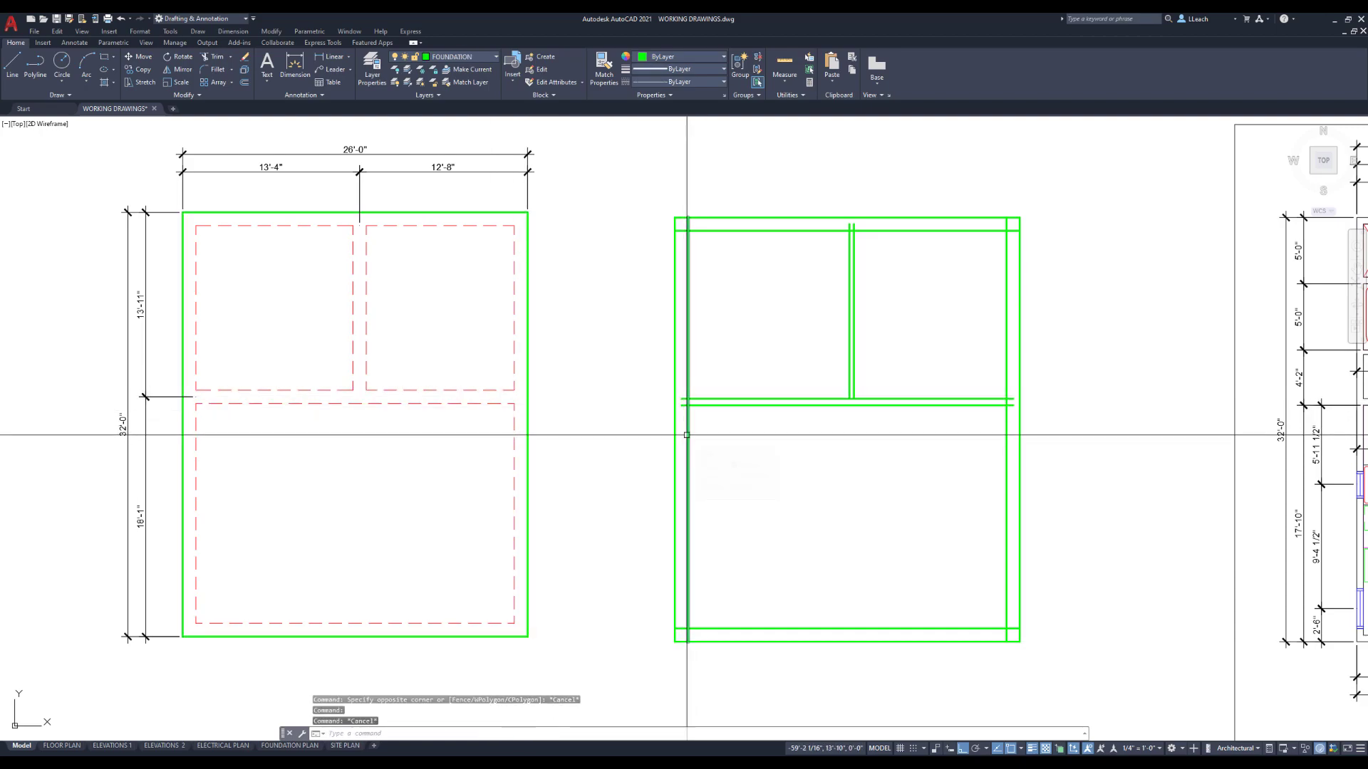
{"action": "left_click", "coordinate": [687, 436]}
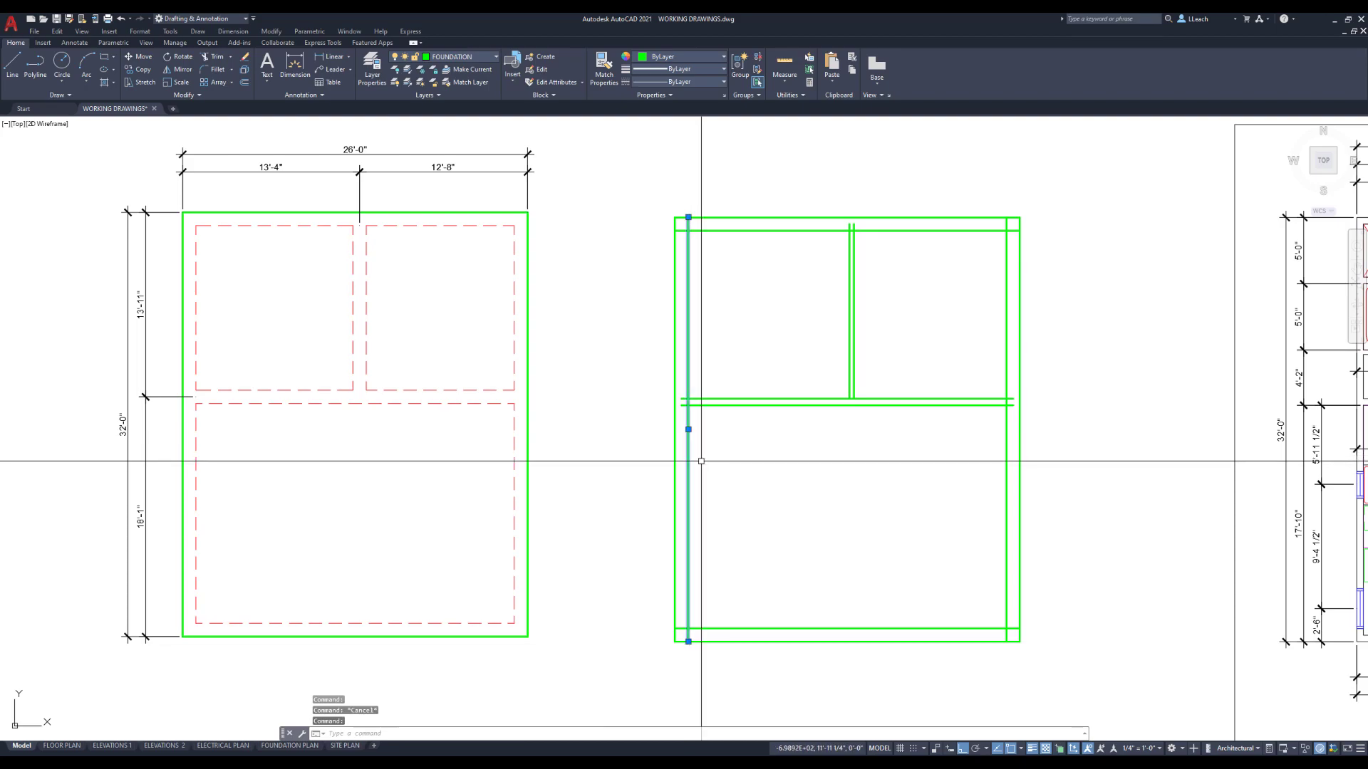
{"action": "left_click", "coordinate": [749, 628]}
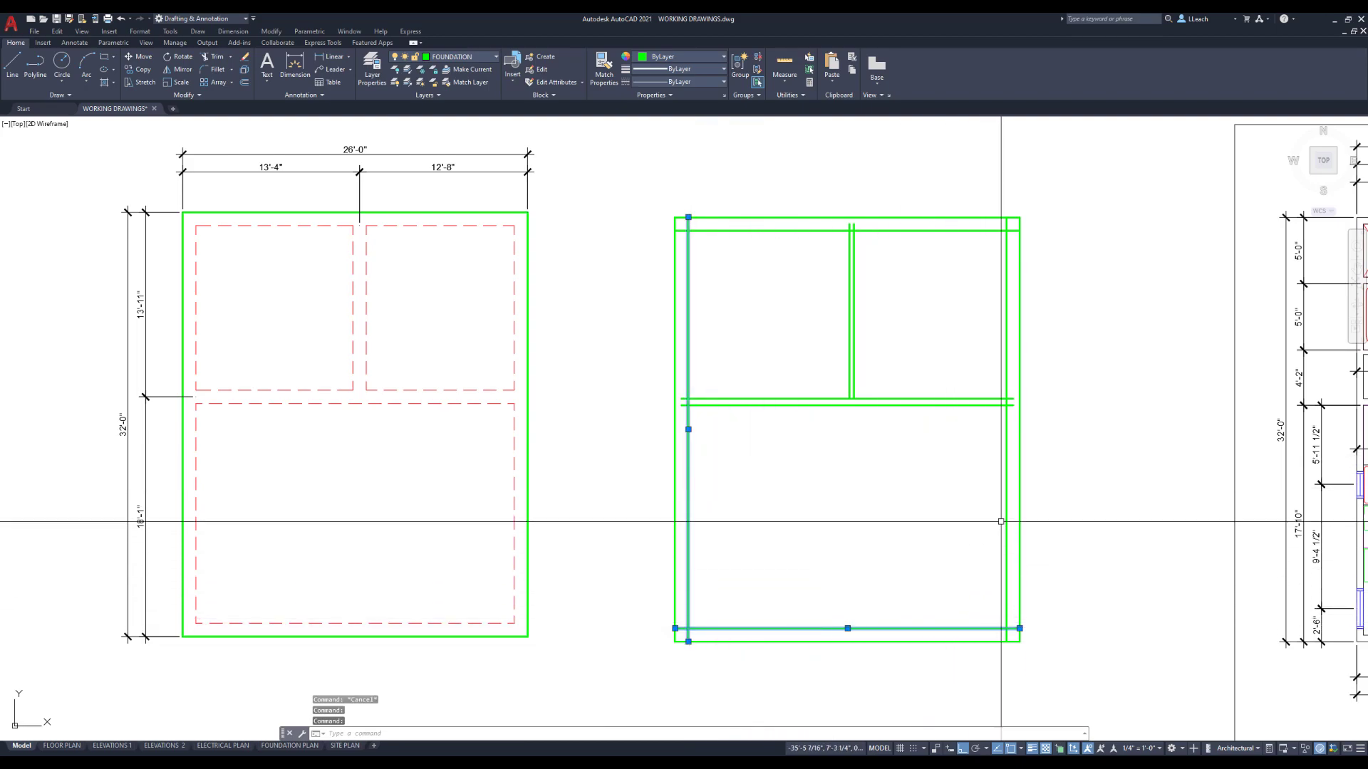
{"action": "left_click", "coordinate": [1006, 518]}
{"action": "left_click", "coordinate": [1006, 232]}
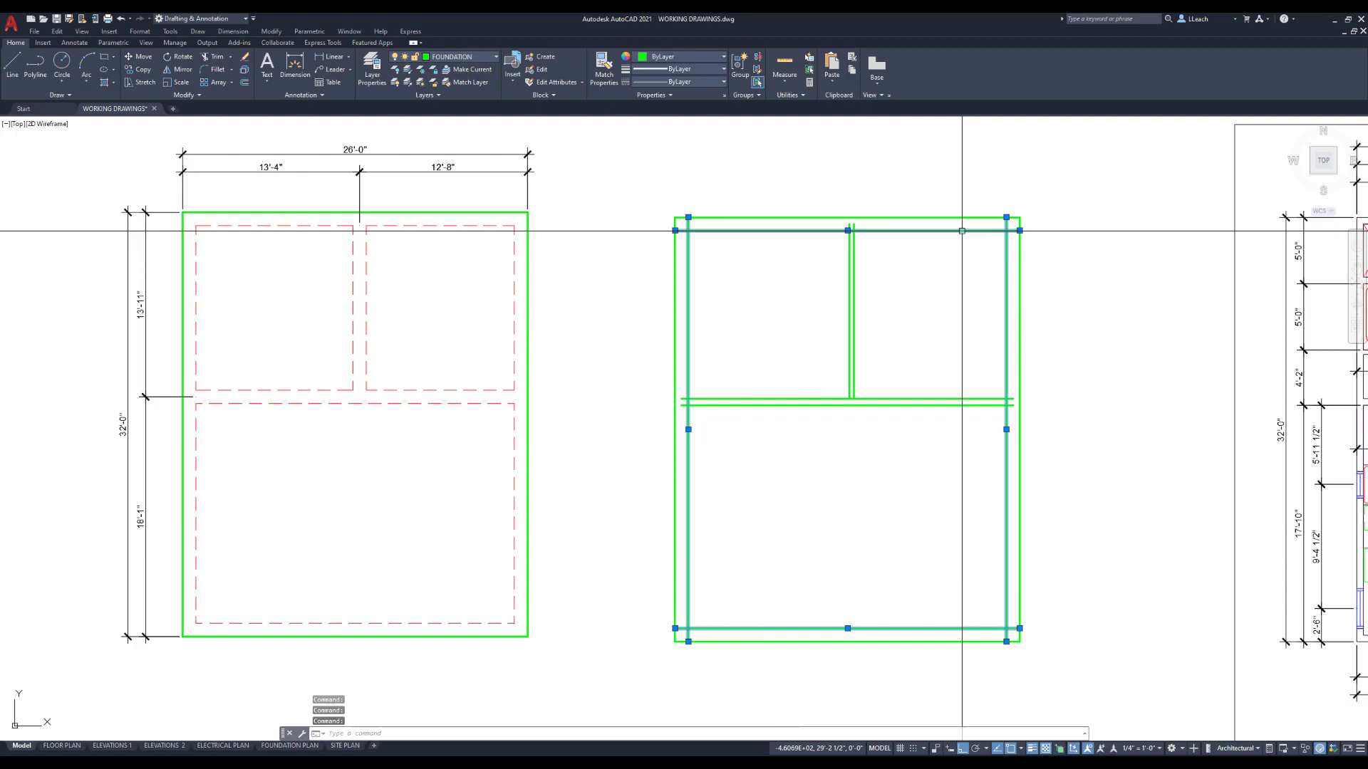
{"action": "left_click", "coordinate": [470, 60]}
{"action": "left_click", "coordinate": [456, 262]}
{"action": "key", "text": "Escape"}
{"action": "key", "text": "Escape"}
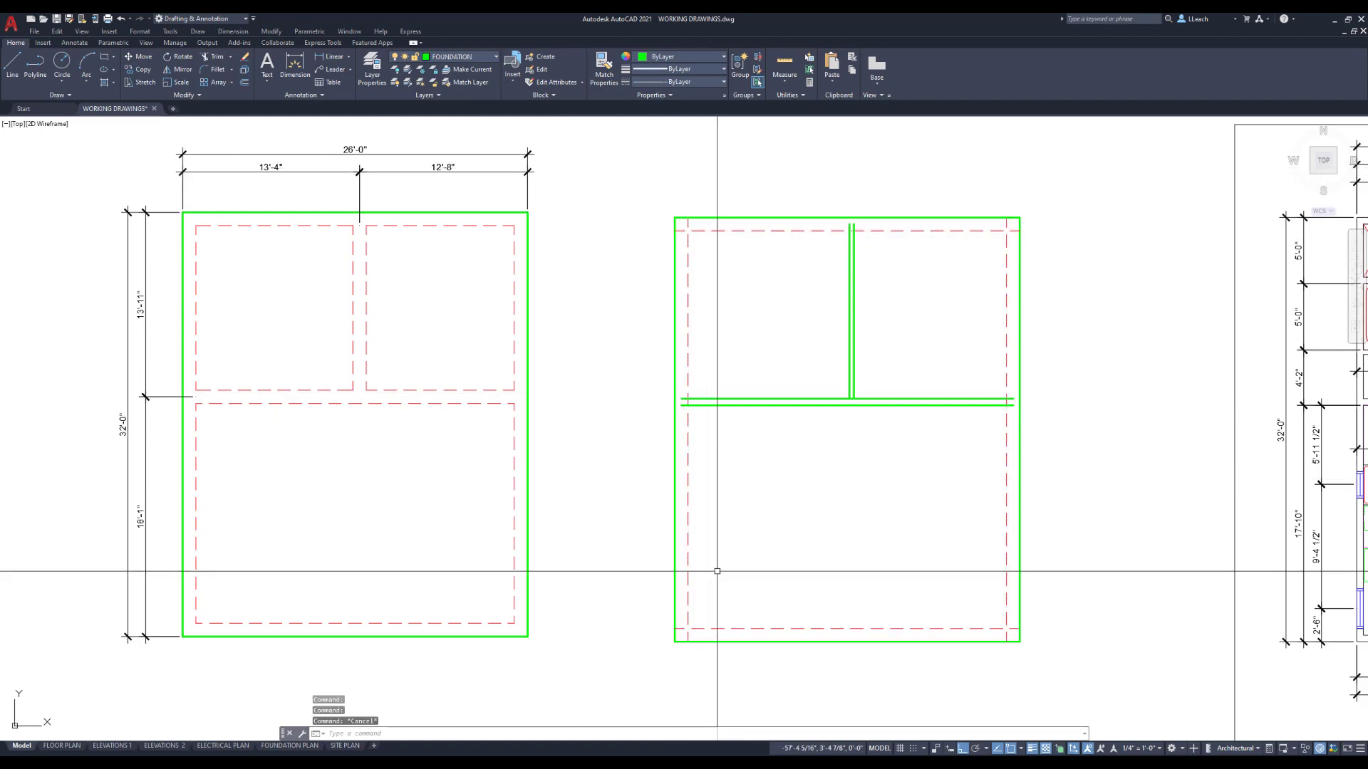
- Fillet the overlapping dashed footing lines with a zero radius so they meet cleanly at all four corners
{"action": "type", "text": "f"}
{"action": "key", "text": "Return"}
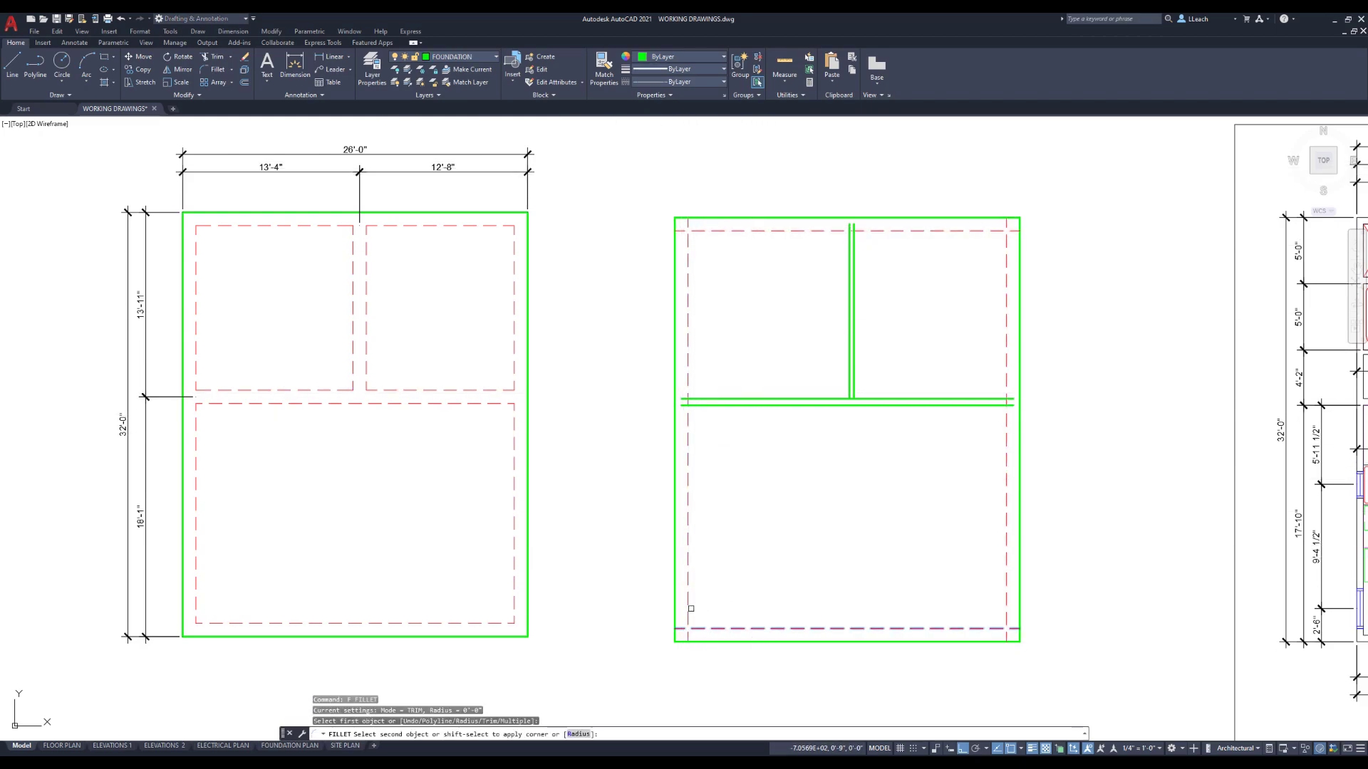
{"action": "left_click", "coordinate": [689, 609]}
{"action": "key", "text": "Return"}
{"action": "left_click", "coordinate": [1007, 499]}
{"action": "key", "text": "Return"}
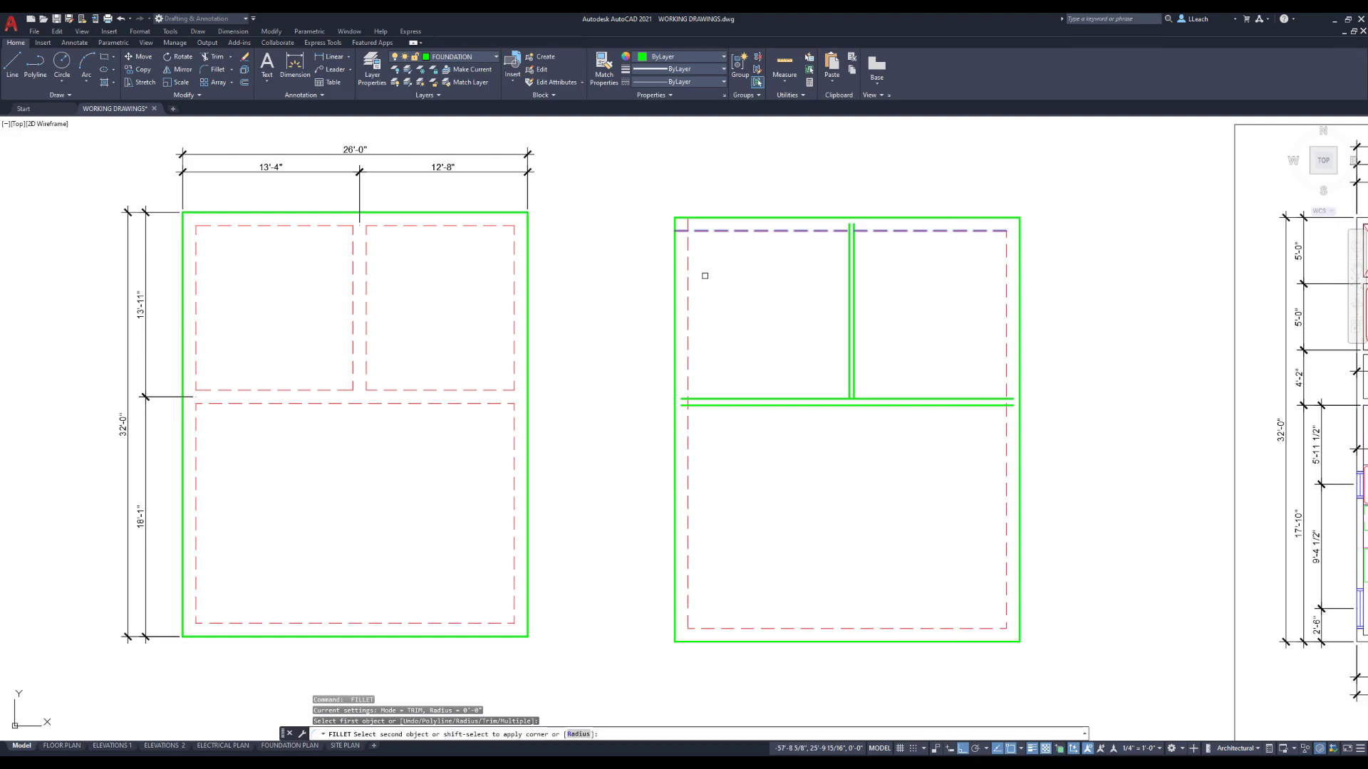
{"action": "key", "text": "Escape"}
- Measure the distance between the two lines of the horizontal interior wall
{"action": "scroll", "coordinate": [711, 406], "scroll_direction": "up", "scroll_amount": 6}
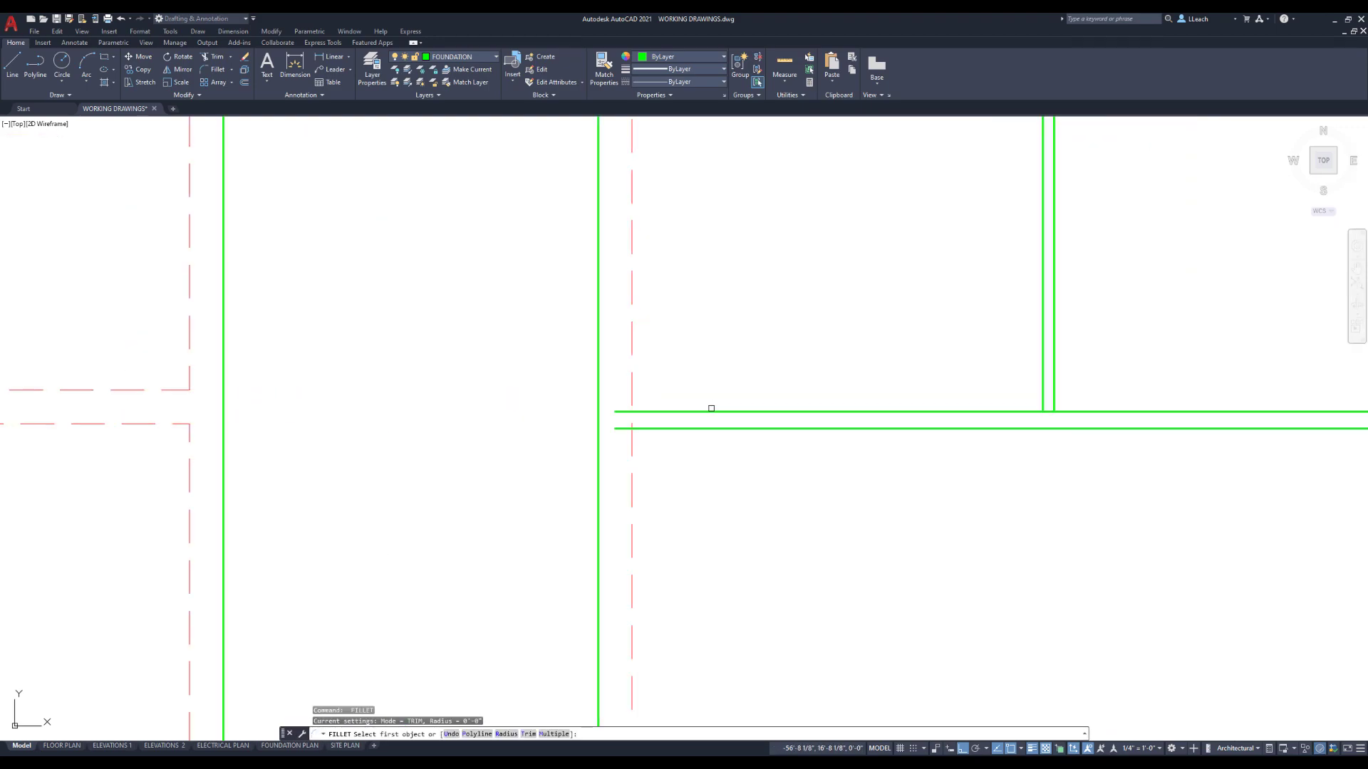
{"action": "scroll", "coordinate": [706, 414], "scroll_direction": "down", "scroll_amount": 2}
{"action": "middle_click_drag", "start_coordinate": [708, 412], "coordinate": [683, 463]}
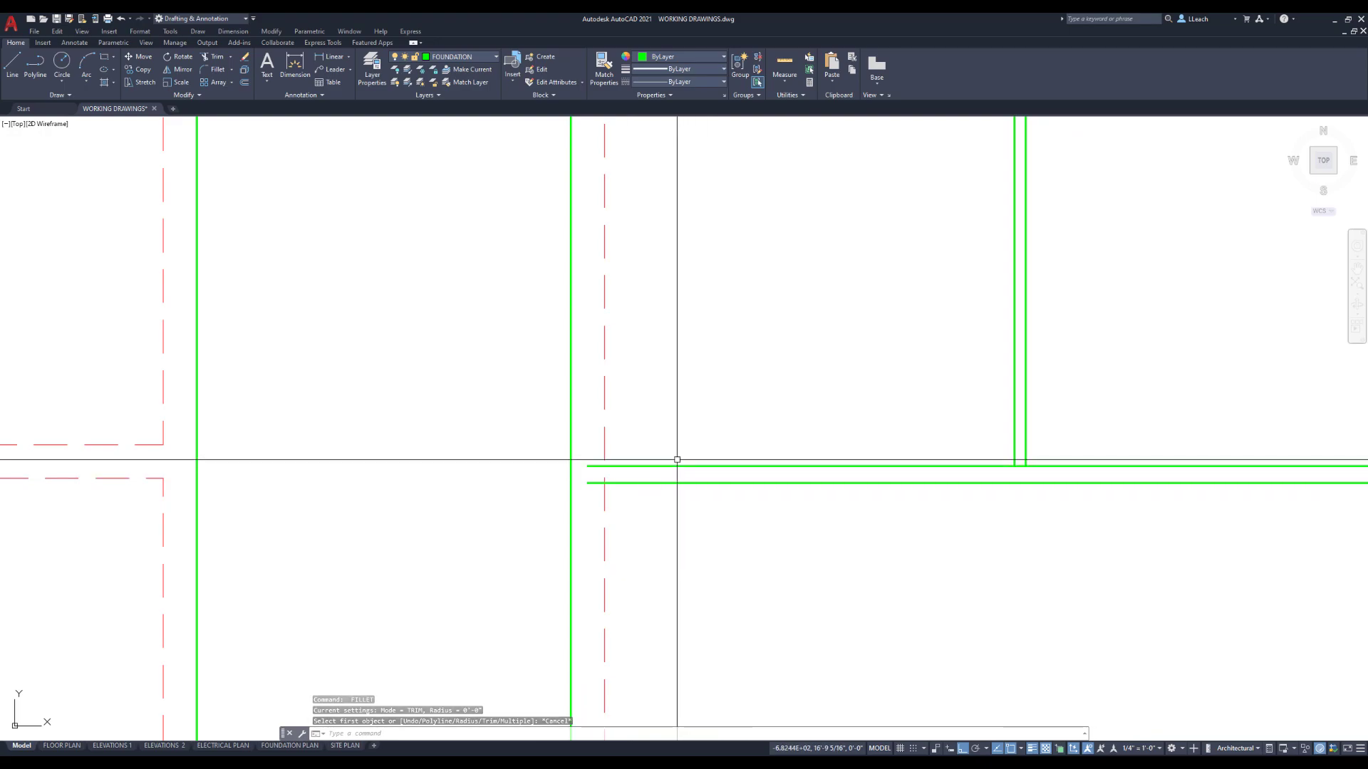
{"action": "type", "text": "di"}
{"action": "key", "text": "Return"}
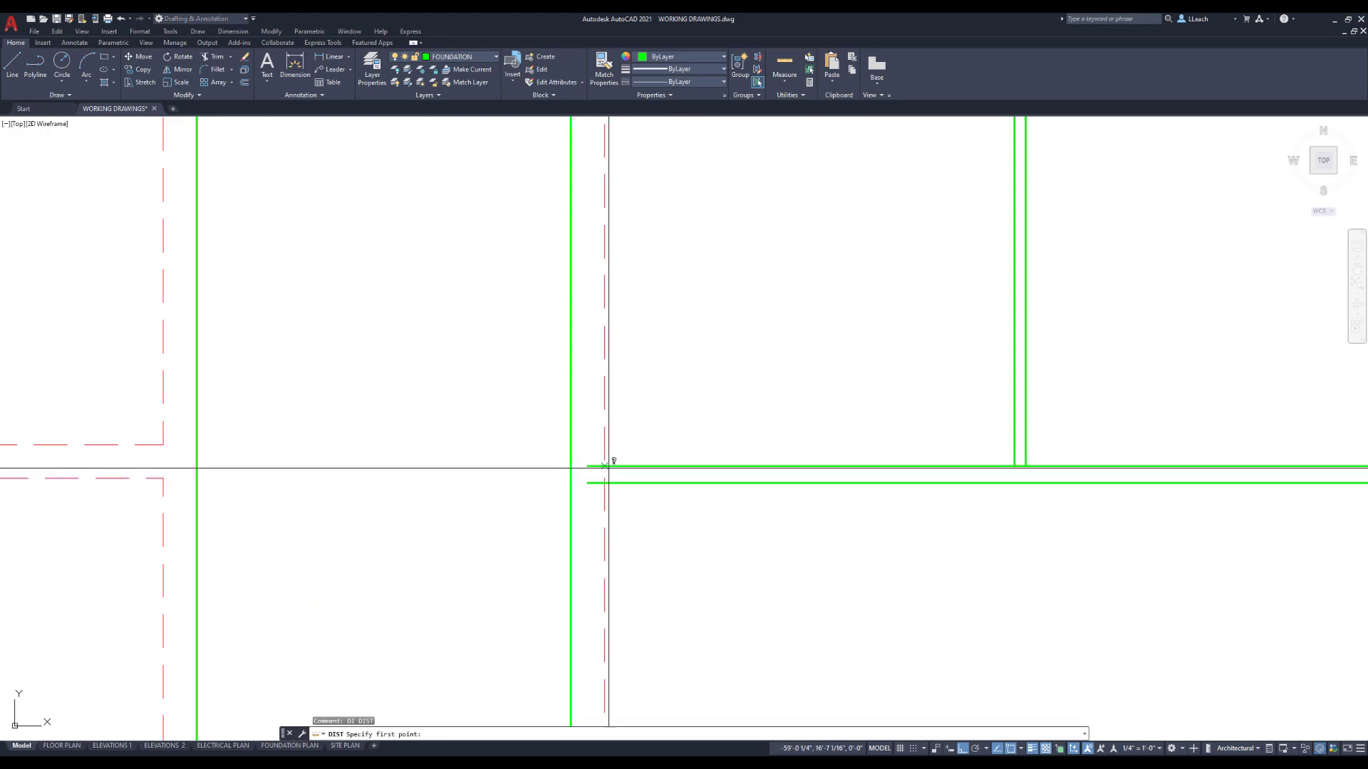
{"action": "left_click", "coordinate": [604, 470]}
{"action": "left_click", "coordinate": [604, 483]}
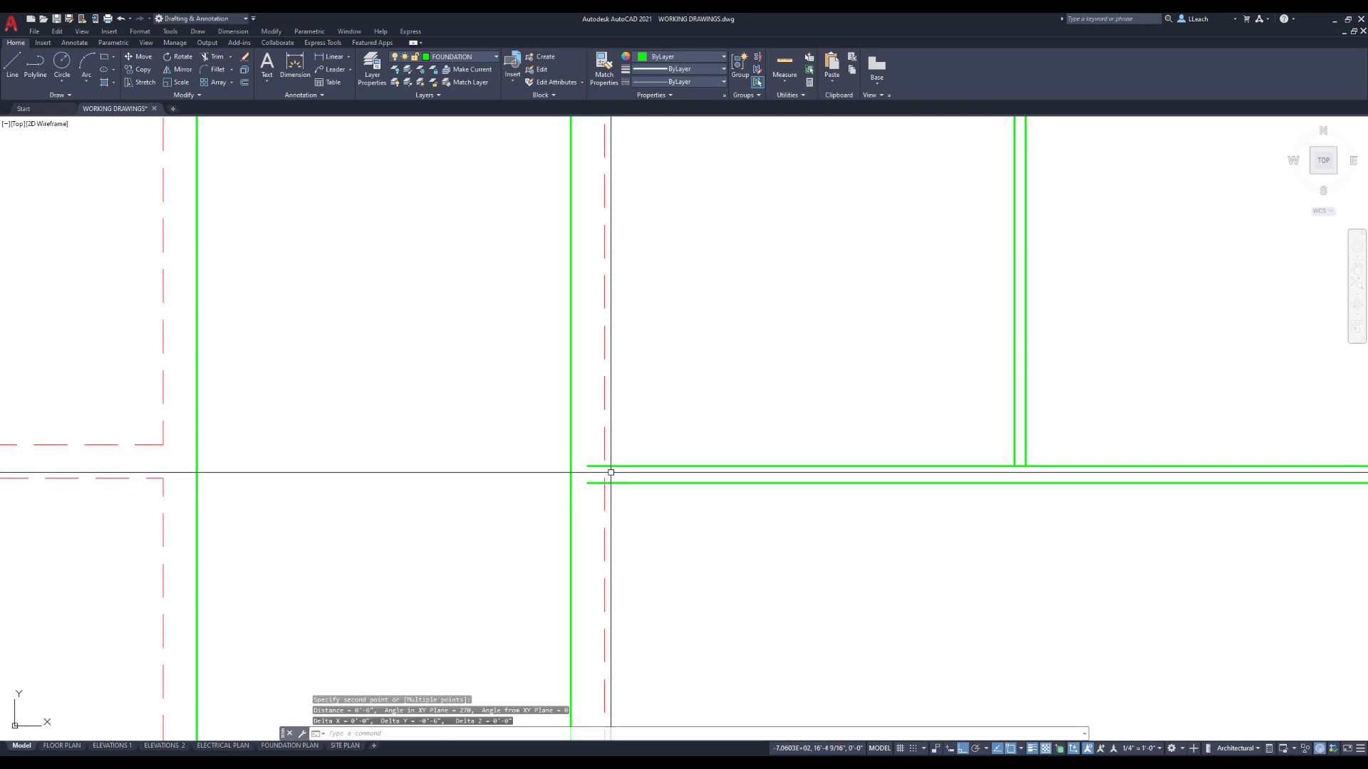
{"action": "key", "text": "Escape"}
- Offset both lines of the horizontal interior wall 3 inches outward, one upward and one downward
{"action": "scroll", "coordinate": [664, 422], "scroll_direction": "up", "scroll_amount": 2}
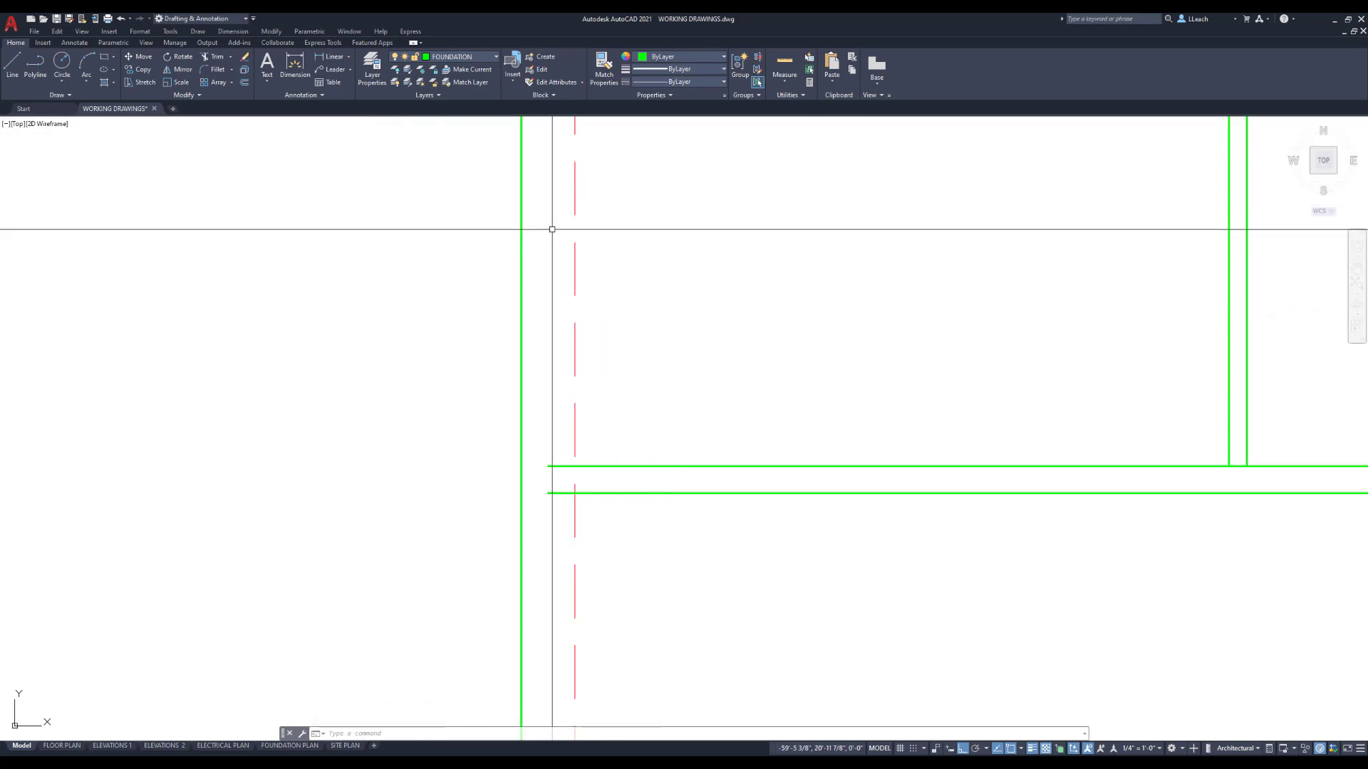
{"action": "key", "text": "Return"}
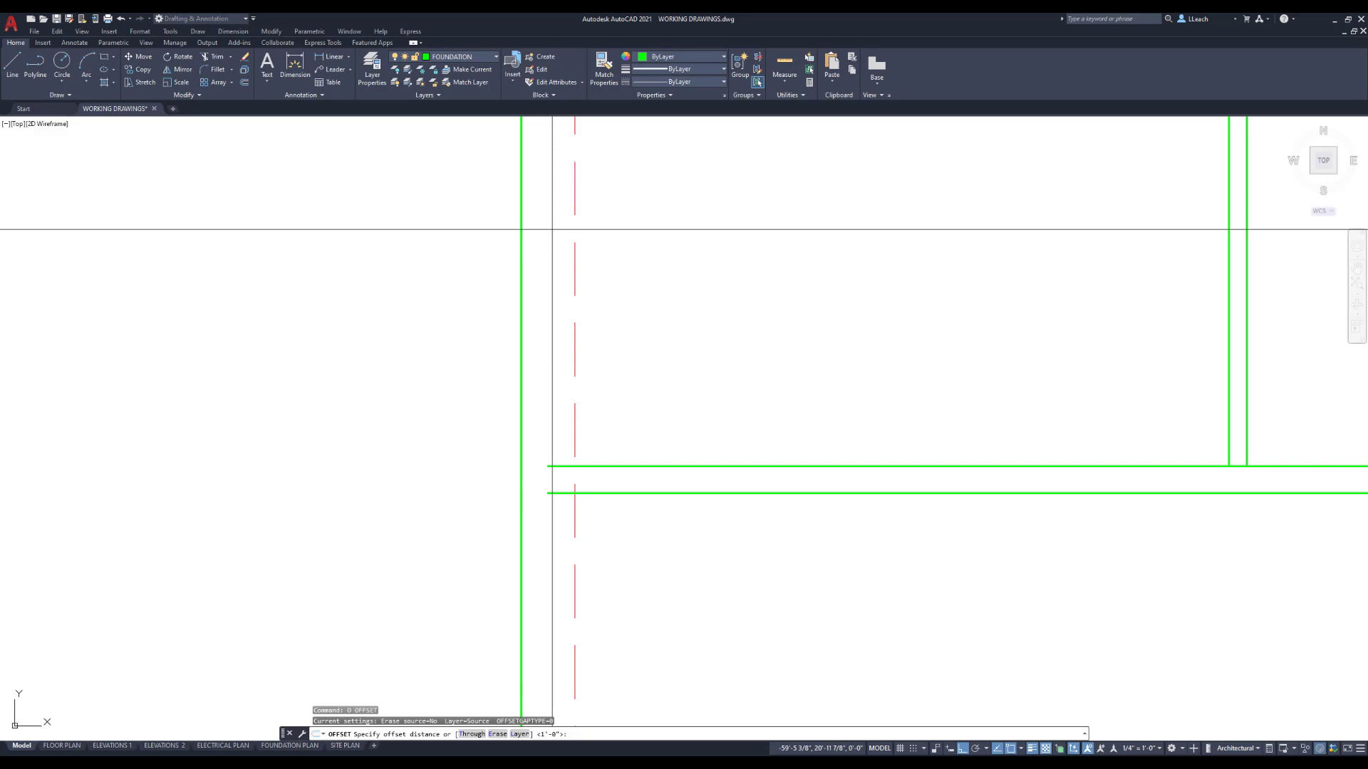
{"action": "type", "text": "3"}
{"action": "key", "text": "Return"}
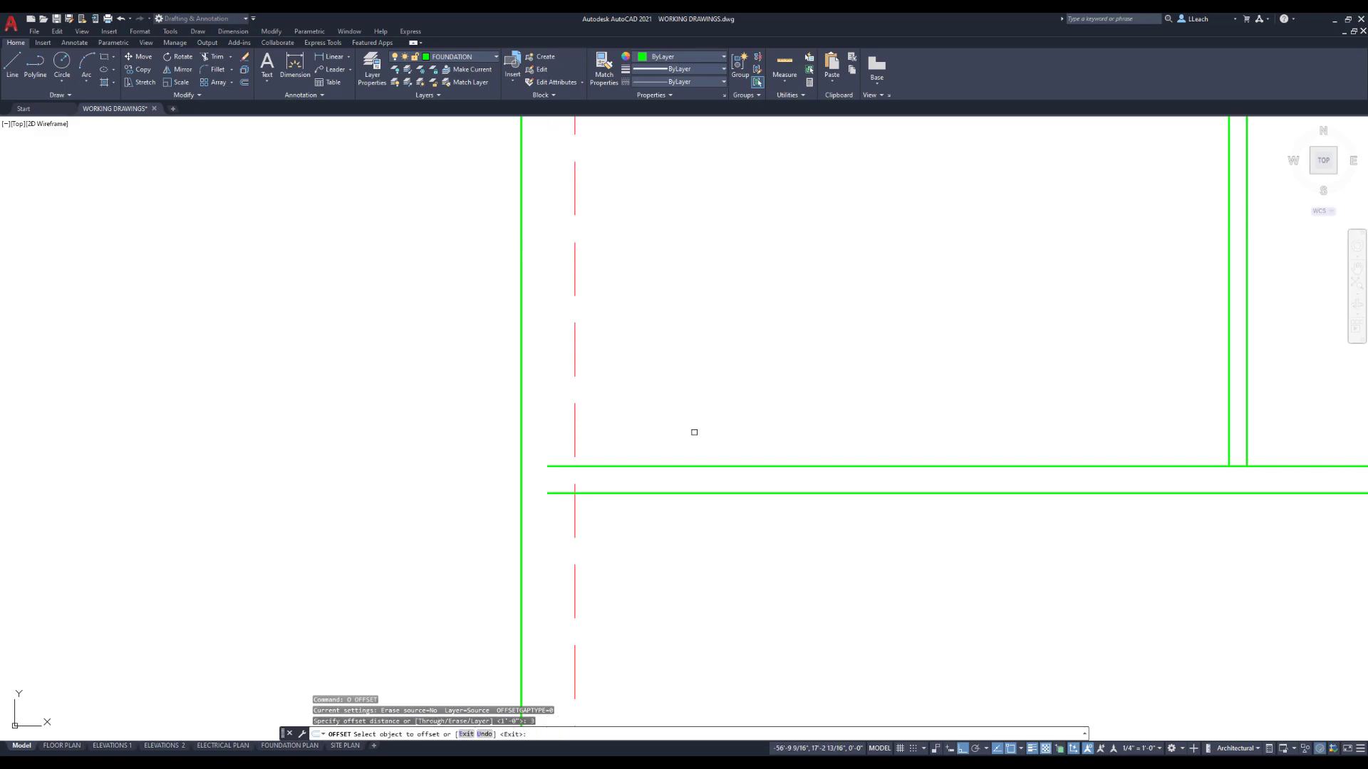
{"action": "left_click", "coordinate": [674, 465]}
{"action": "left_click", "coordinate": [666, 385]}
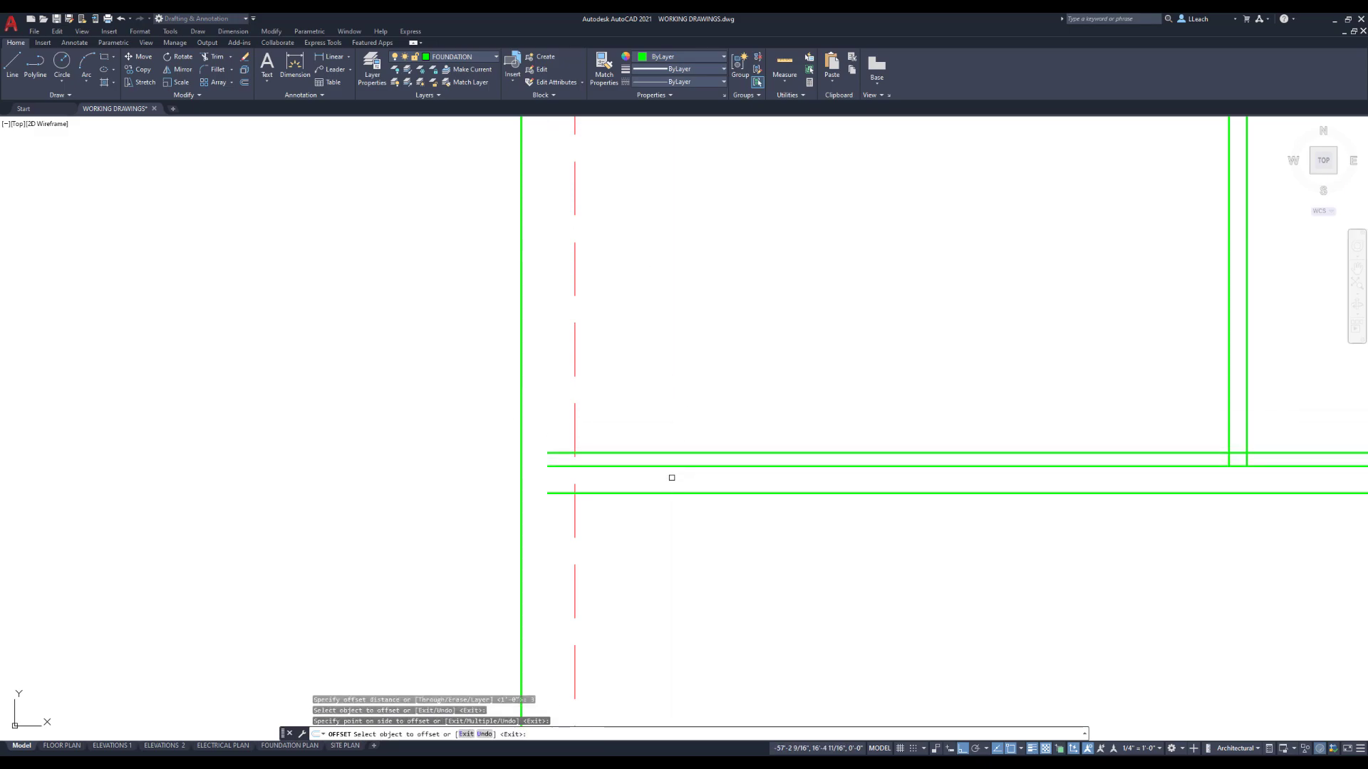
{"action": "left_click", "coordinate": [666, 490]}
{"action": "left_click", "coordinate": [679, 535]}
{"action": "key", "text": "Escape"}
- Erase the two original inner lines of the horizontal interior wall, keeping the outer offset pair
{"action": "type", "text": "e"}
{"action": "key", "text": "Return"}
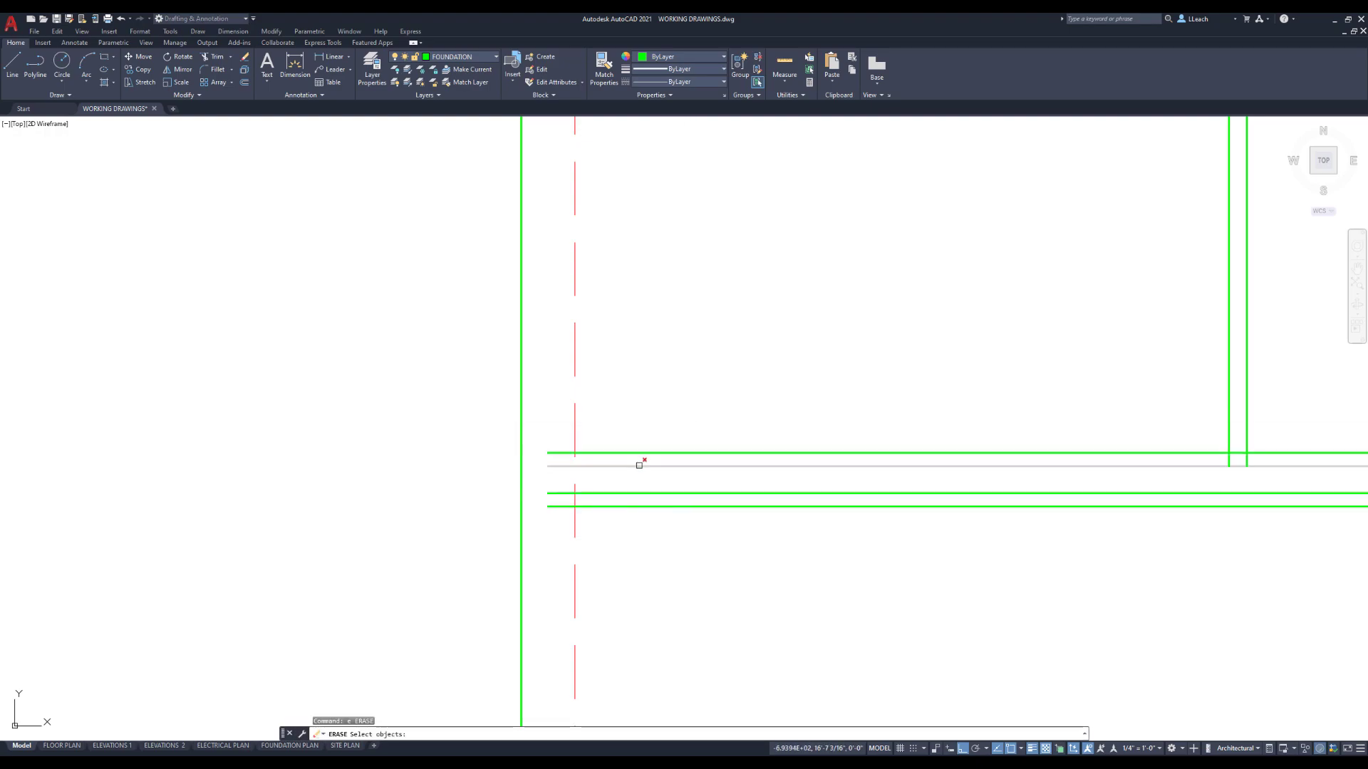
{"action": "key", "text": "Return"}
- Measure the distance between the two lines of the vertical interior wall
{"action": "scroll", "coordinate": [712, 384], "scroll_direction": "down", "scroll_amount": 4}
{"action": "mouse_move", "coordinate": [769, 366]}
{"action": "middle_mouse_down"}
{"action": "mouse_move", "coordinate": [830, 358]}
{"action": "mouse_move", "coordinate": [787, 381]}
{"action": "middle_mouse_up"}
{"action": "scroll", "coordinate": [783, 391], "scroll_direction": "up", "scroll_amount": 2}
{"action": "type", "text": "di"}
{"action": "key", "text": "Return"}
{"action": "scroll", "coordinate": [787, 513], "scroll_direction": "up", "scroll_amount": 2}
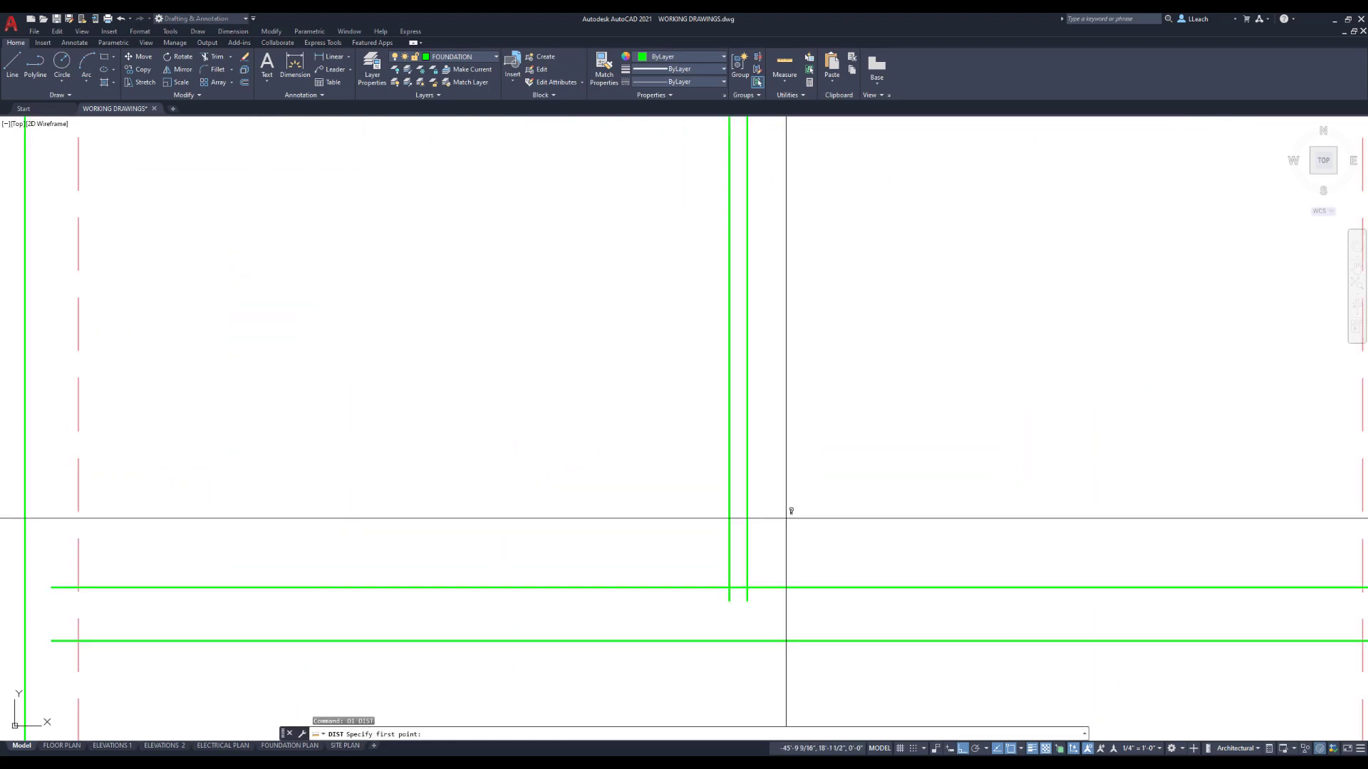
{"action": "left_click", "coordinate": [729, 587]}
{"action": "key", "text": "Escape"}
{"action": "key", "text": "Escape"}
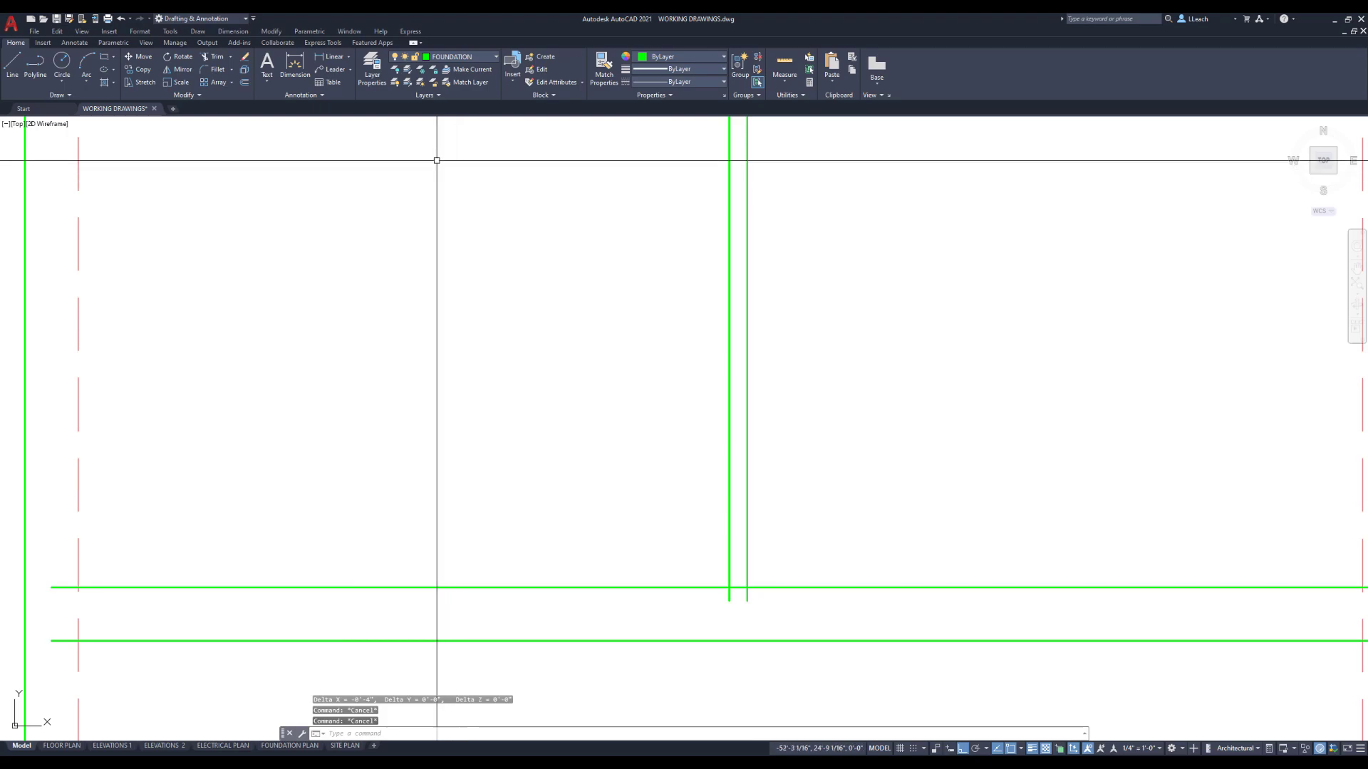
- Offset both lines of the vertical interior wall 4 inches outward, one to each side
{"action": "left_click", "coordinate": [245, 83]}
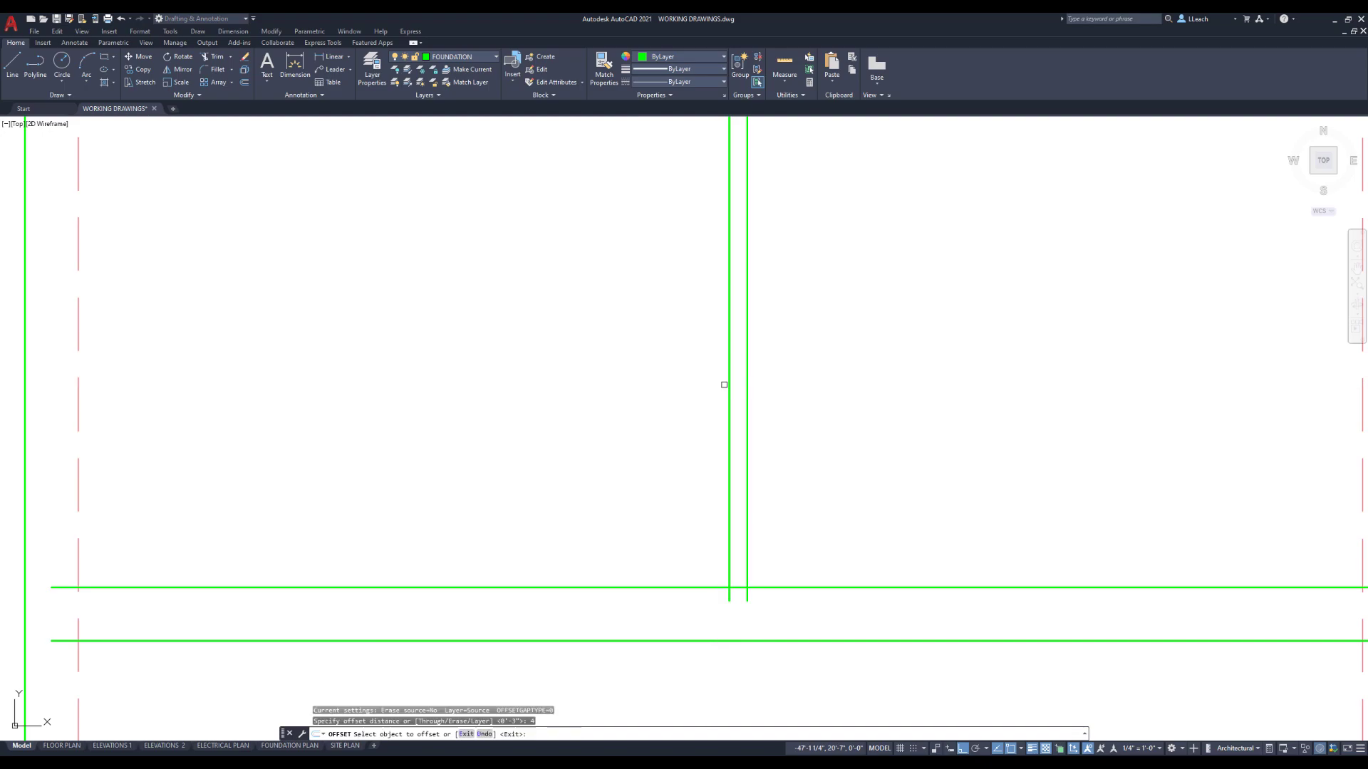
{"action": "left_click", "coordinate": [749, 432]}
{"action": "left_click", "coordinate": [807, 422]}
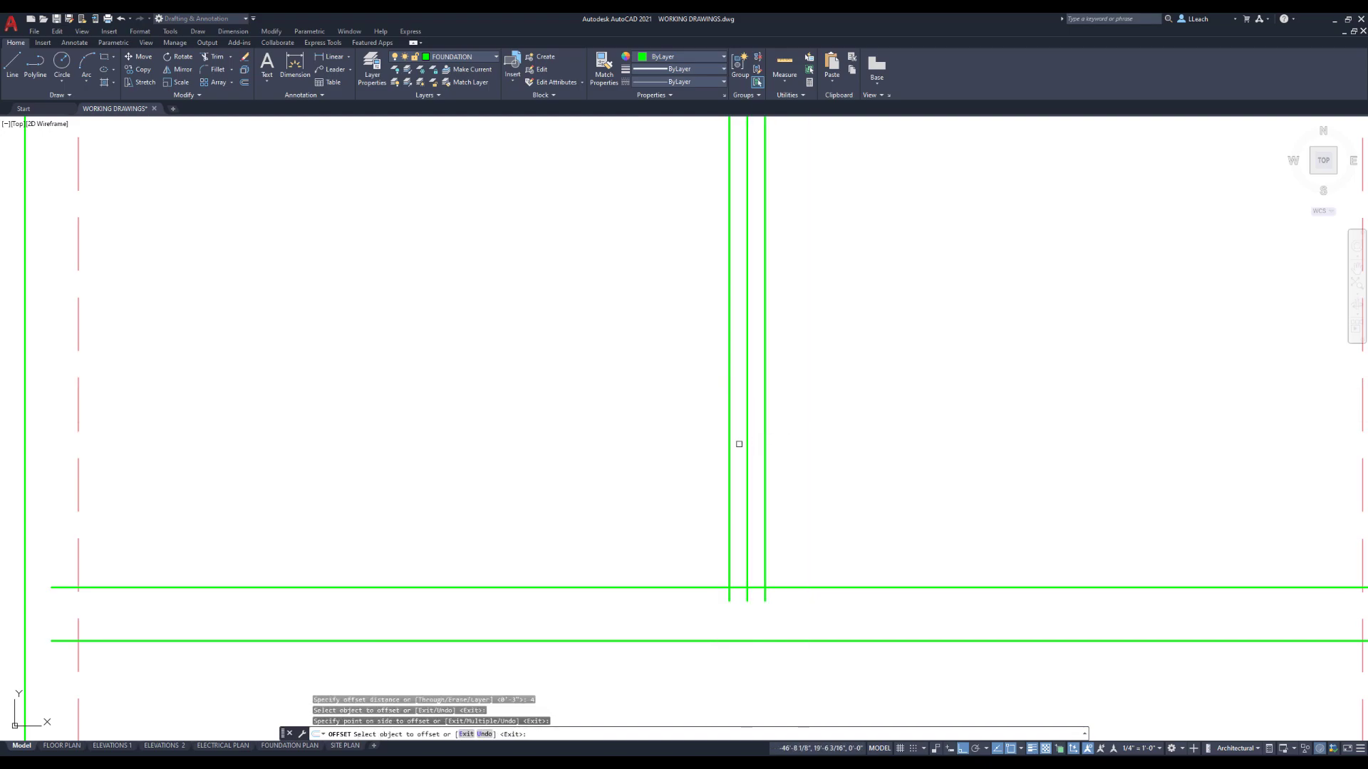
{"action": "left_click", "coordinate": [732, 444]}
{"action": "left_click", "coordinate": [708, 442]}
{"action": "key", "text": "Escape"}
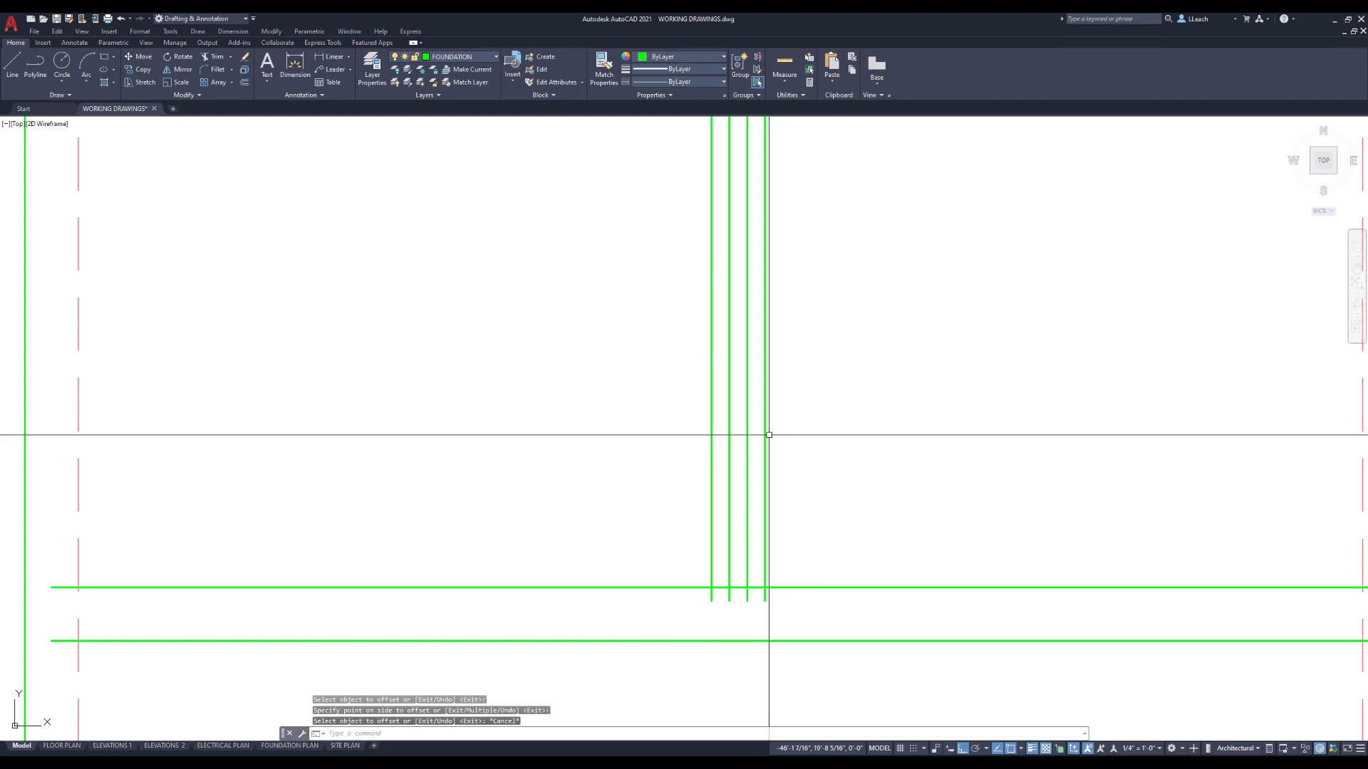
- Erase the two original inner lines of the vertical interior wall, keeping the outer offset pair
{"action": "type", "text": "e"}
{"action": "key", "text": "Return"}
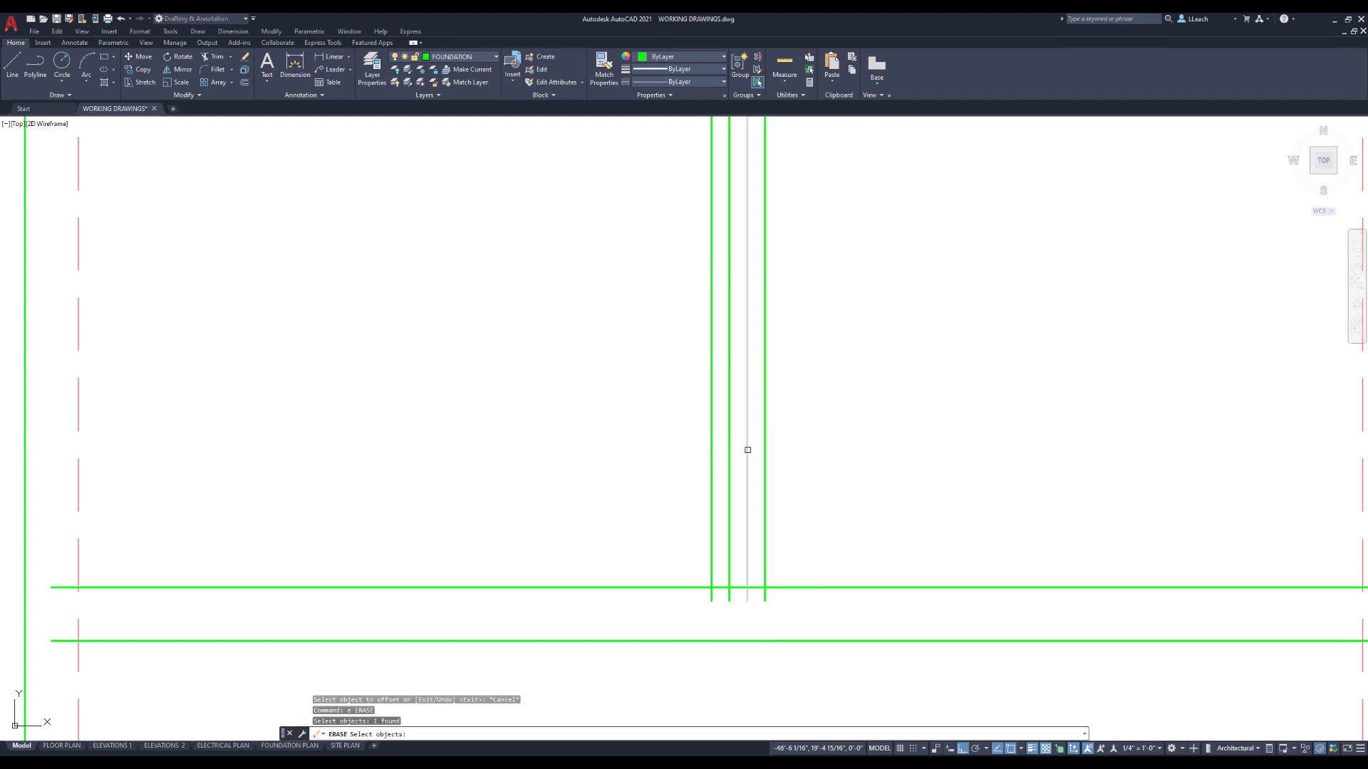
{"action": "left_click", "coordinate": [731, 458]}
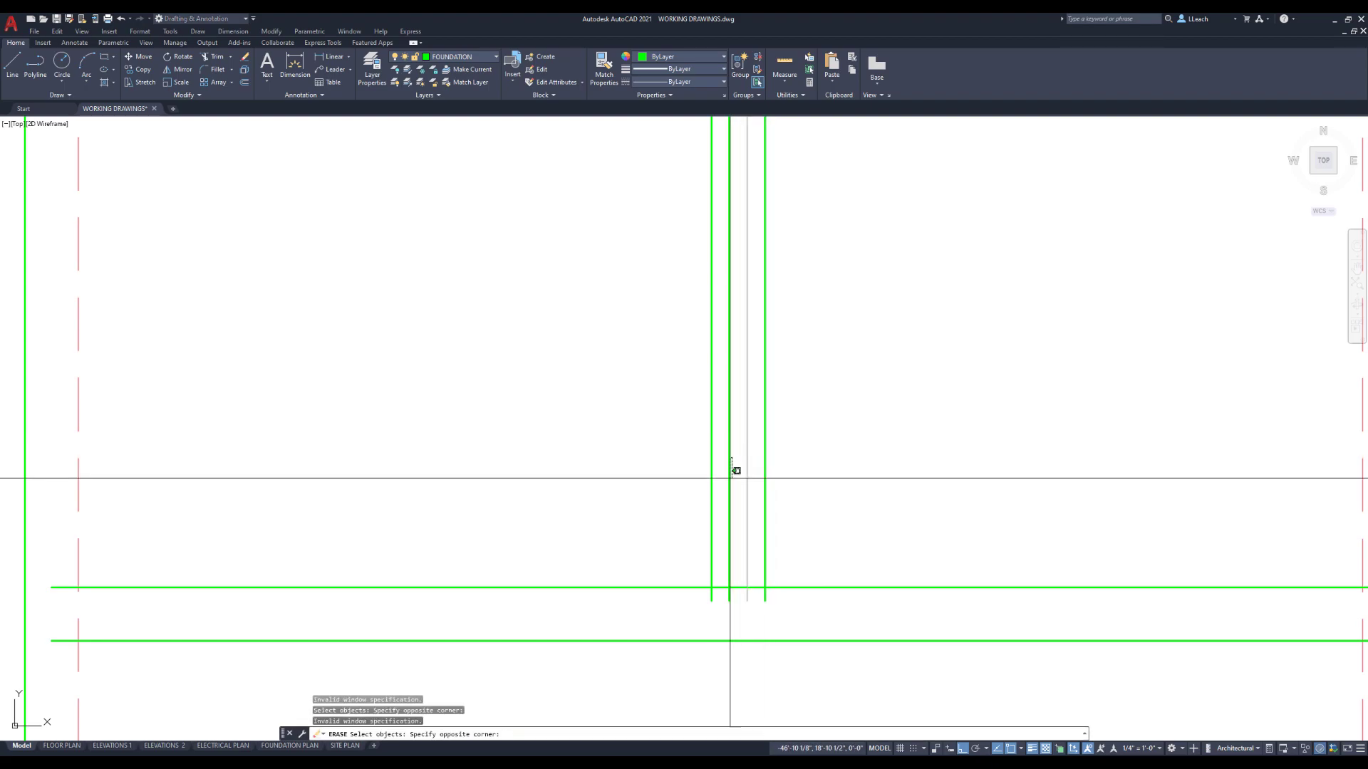
{"action": "key", "text": "Escape"}
{"action": "type", "text": "e"}
{"action": "key", "text": "Return"}
{"action": "key", "text": "Return"}
{"action": "scroll", "coordinate": [787, 478], "scroll_direction": "down", "scroll_amount": 4}
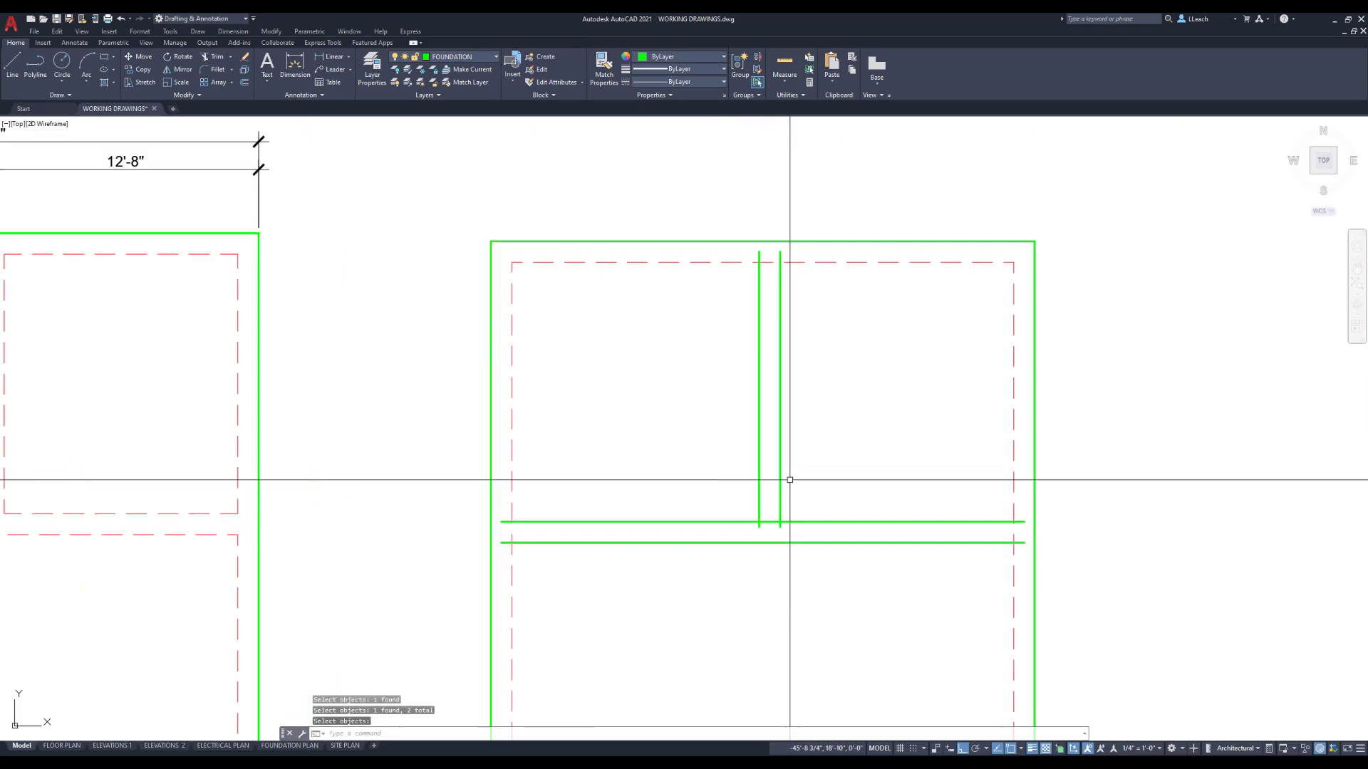
{"action": "middle_click_drag", "start_coordinate": [797, 461], "coordinate": [784, 476]}
{"action": "scroll", "coordinate": [785, 477], "scroll_direction": "down", "scroll_amount": 2}
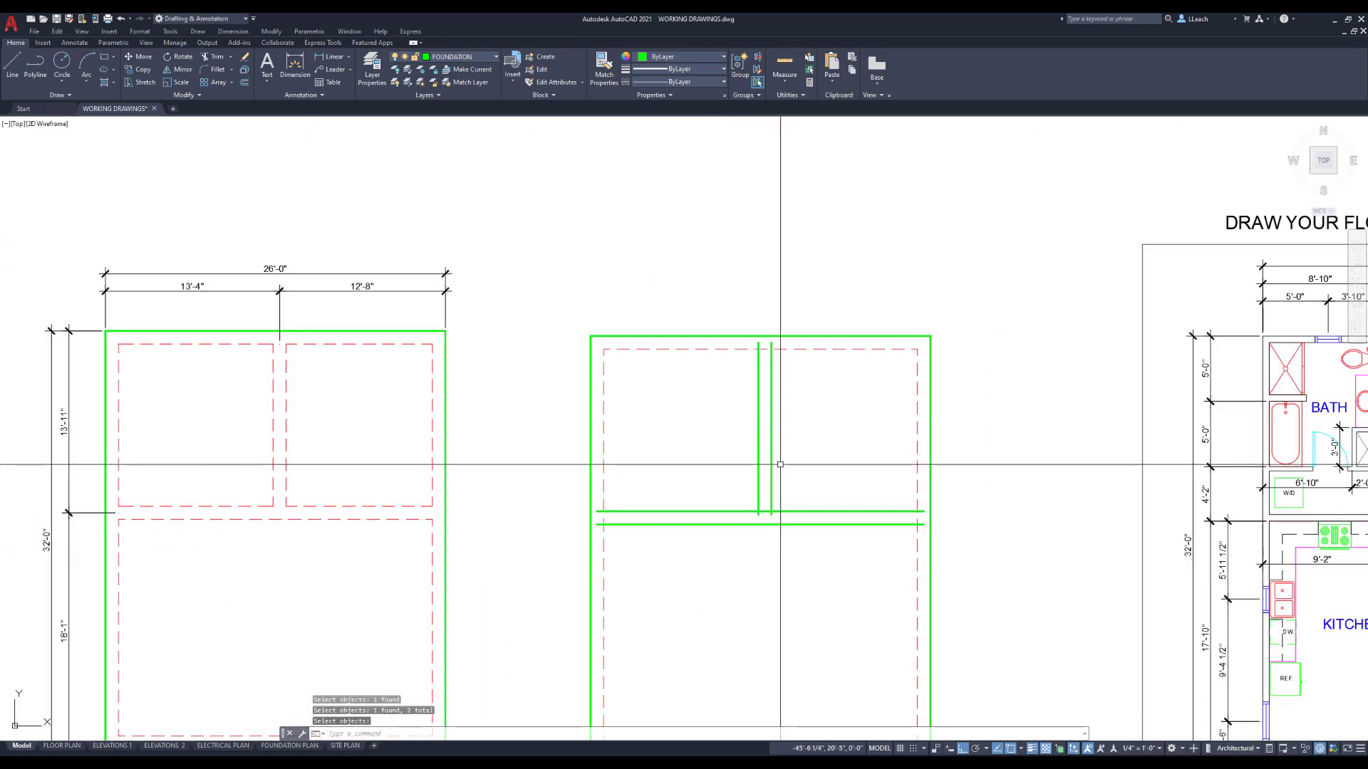
{"action": "scroll", "coordinate": [656, 521], "scroll_direction": "up", "scroll_amount": 2}
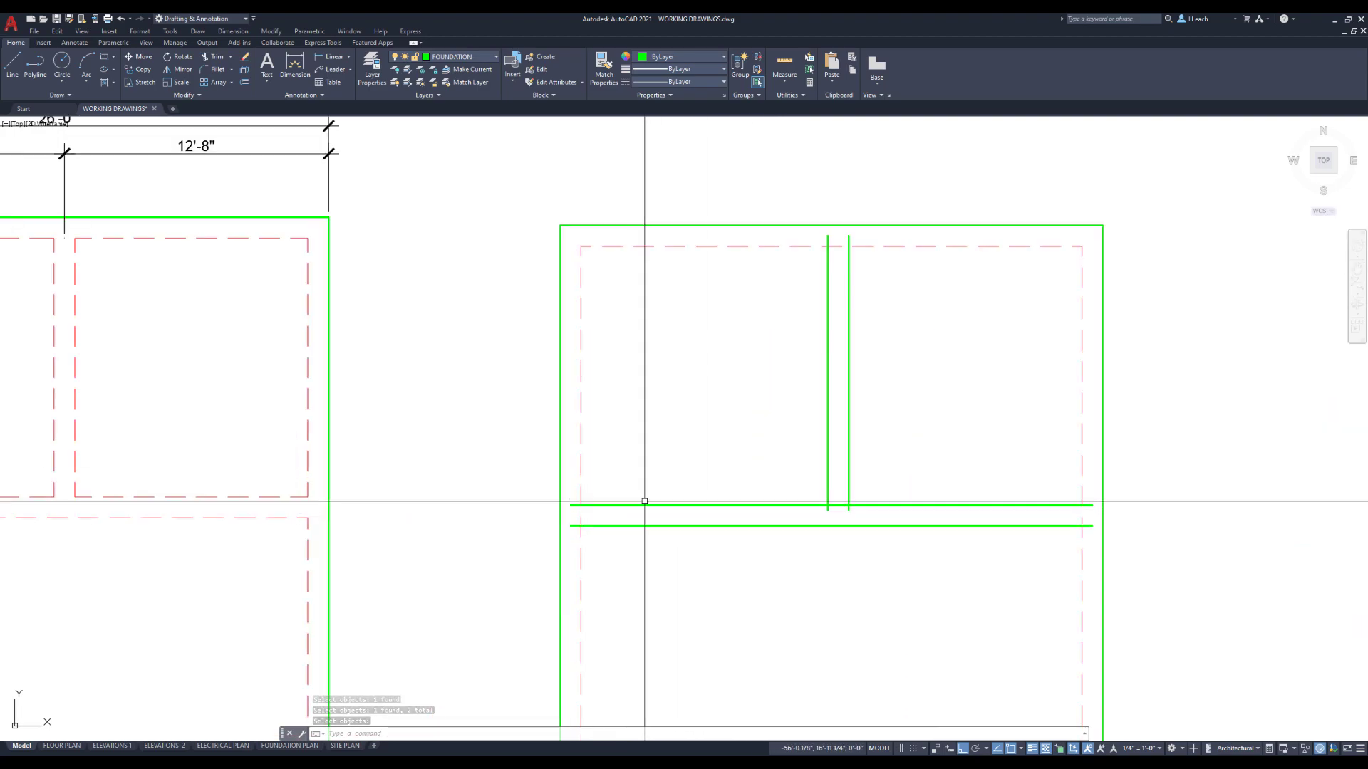
- Trim the interior footing lines and the dashed inner perimeter lines at all their intersections, leaving the footing strips open
{"action": "middle_click_drag", "start_coordinate": [644, 498], "coordinate": [733, 456]}
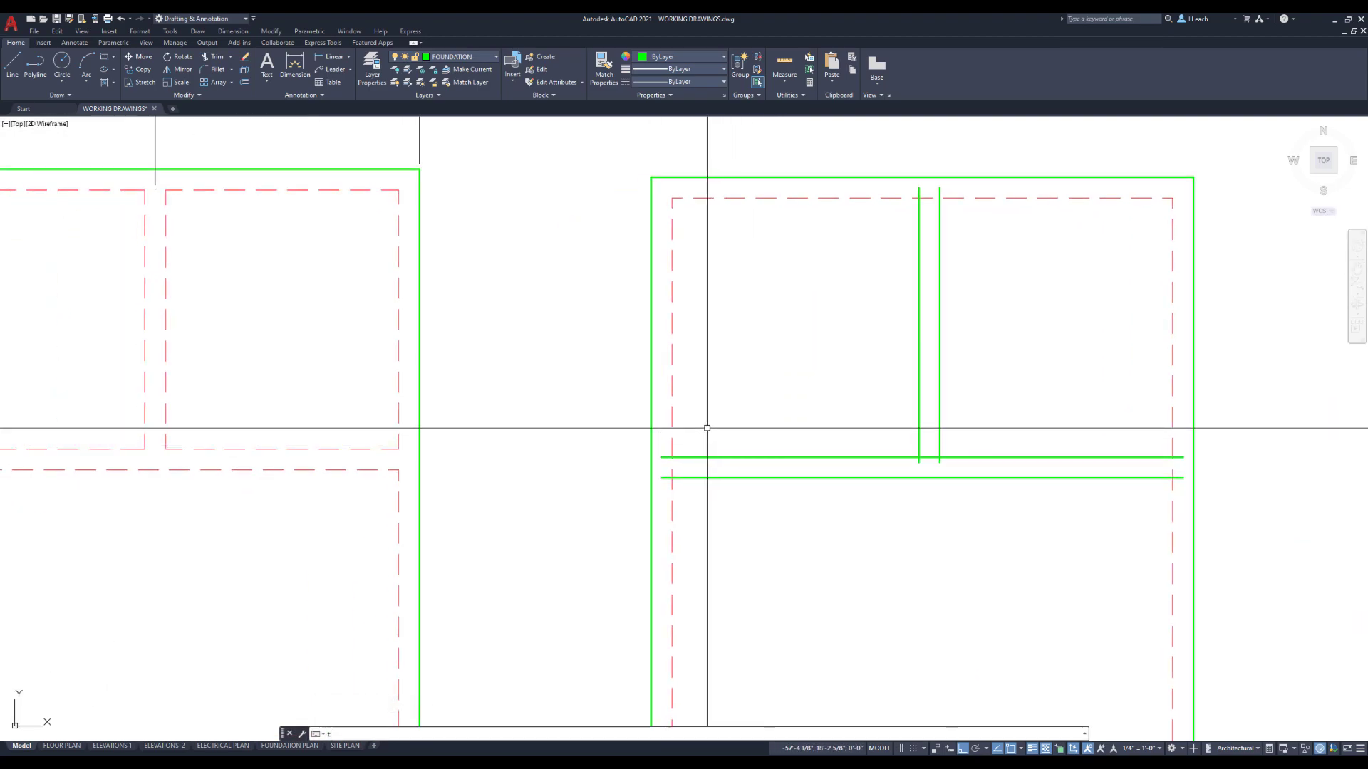
{"action": "type", "text": "r"}
{"action": "key", "text": "Return"}
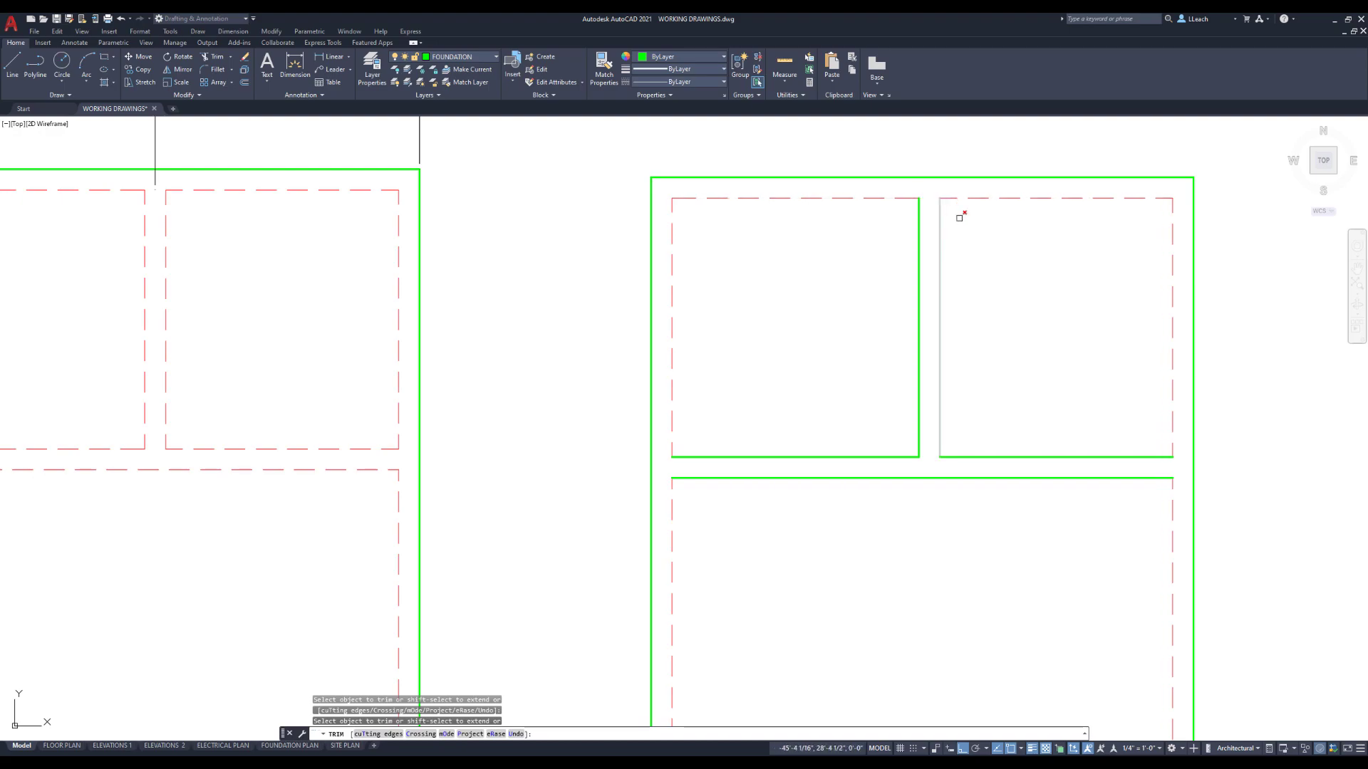
{"action": "key", "text": "Return"}
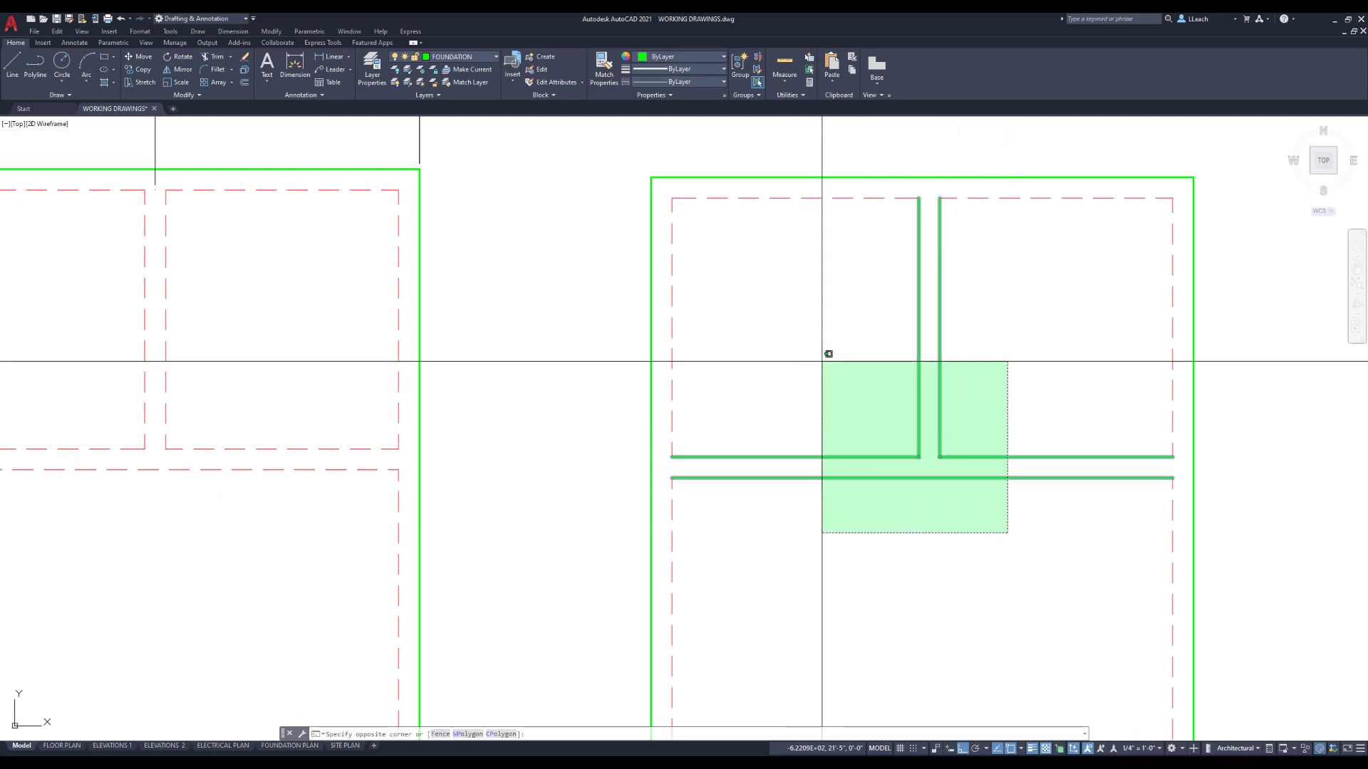
- Move the trimmed interior wall lines to the FOOTING layer
{"action": "left_click", "coordinate": [822, 361]}
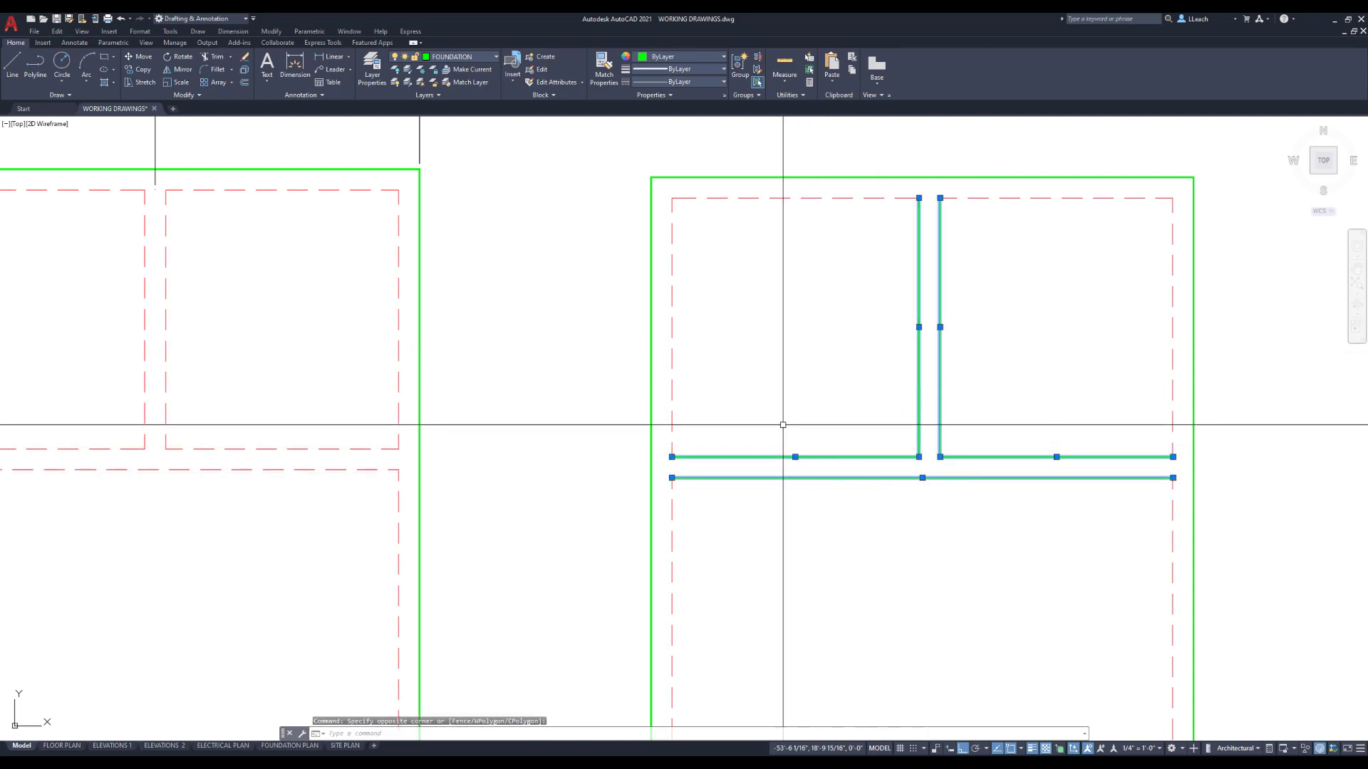
{"action": "left_click", "coordinate": [465, 60]}
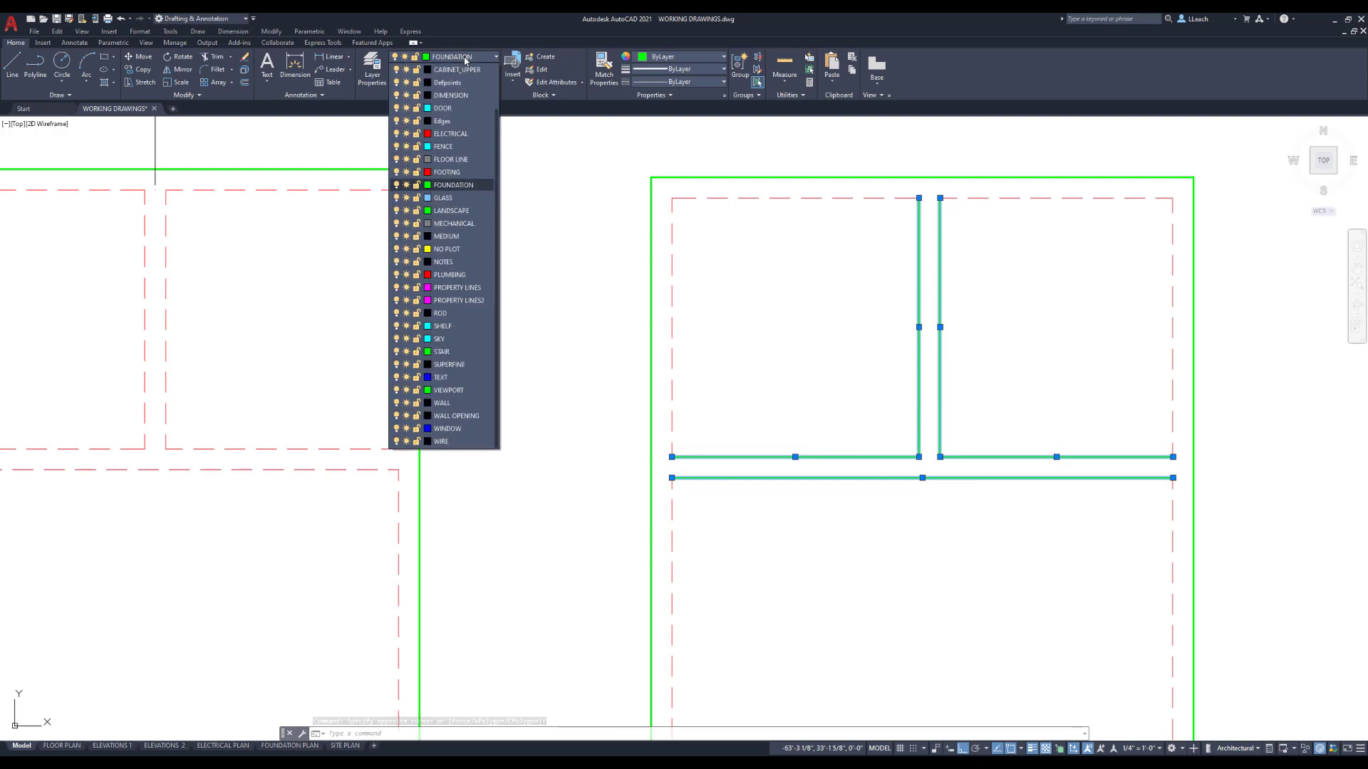
{"action": "left_click", "coordinate": [450, 159]}
{"action": "left_click", "coordinate": [703, 168]}
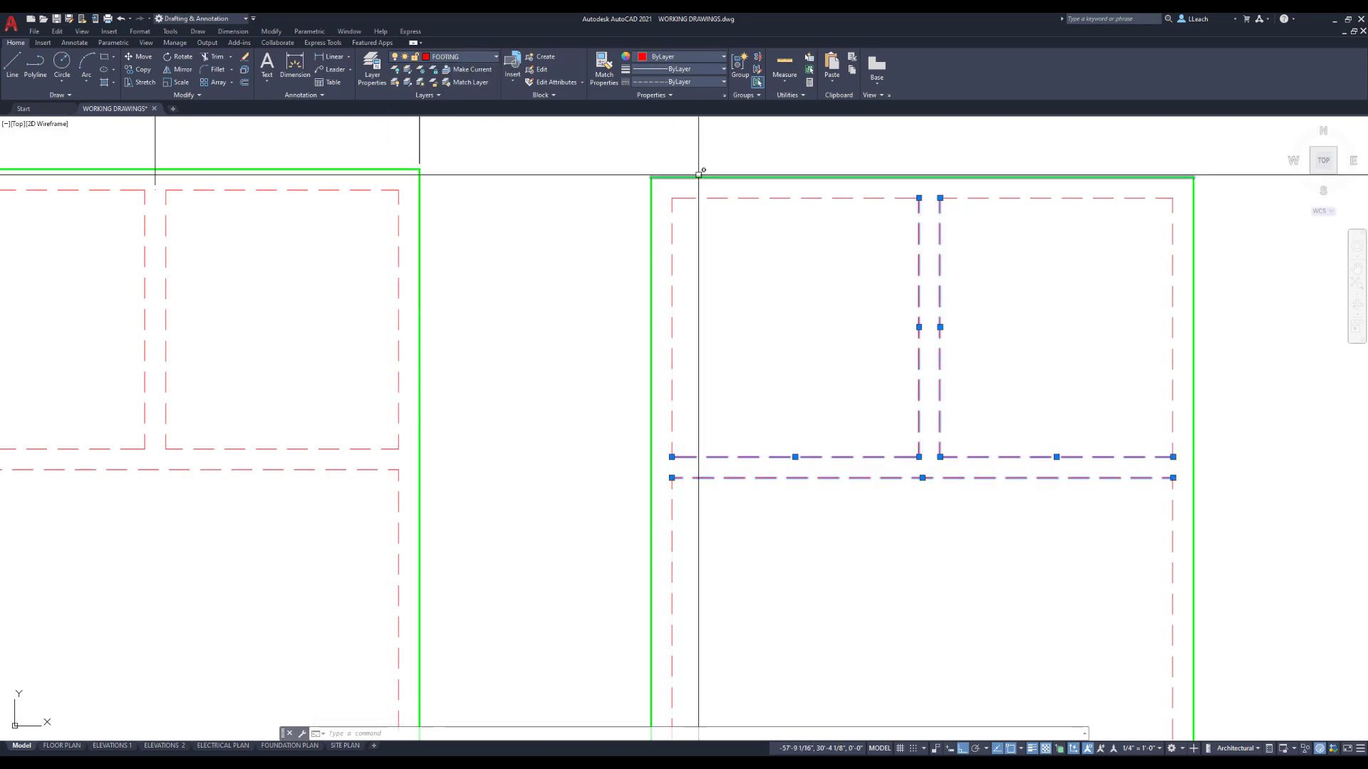
{"action": "key", "text": "Escape"}
{"action": "scroll", "coordinate": [742, 267], "scroll_direction": "down", "scroll_amount": 2}
{"action": "middle_click_drag", "start_coordinate": [739, 279], "coordinate": [752, 289]}
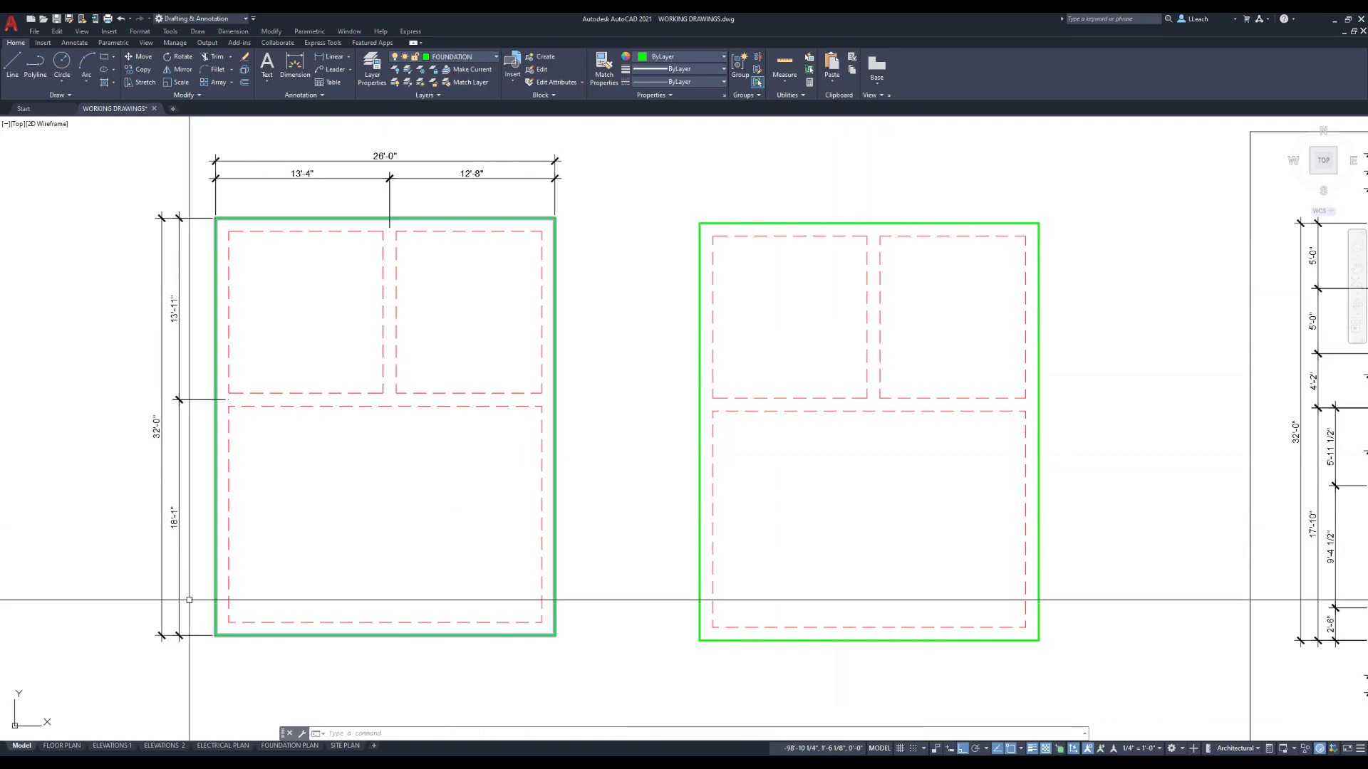
- Offset the lower dashed line of the horizontal interior footing 6 inches upward to create its centerline
{"action": "middle_click_drag", "start_coordinate": [378, 284], "coordinate": [366, 285]}
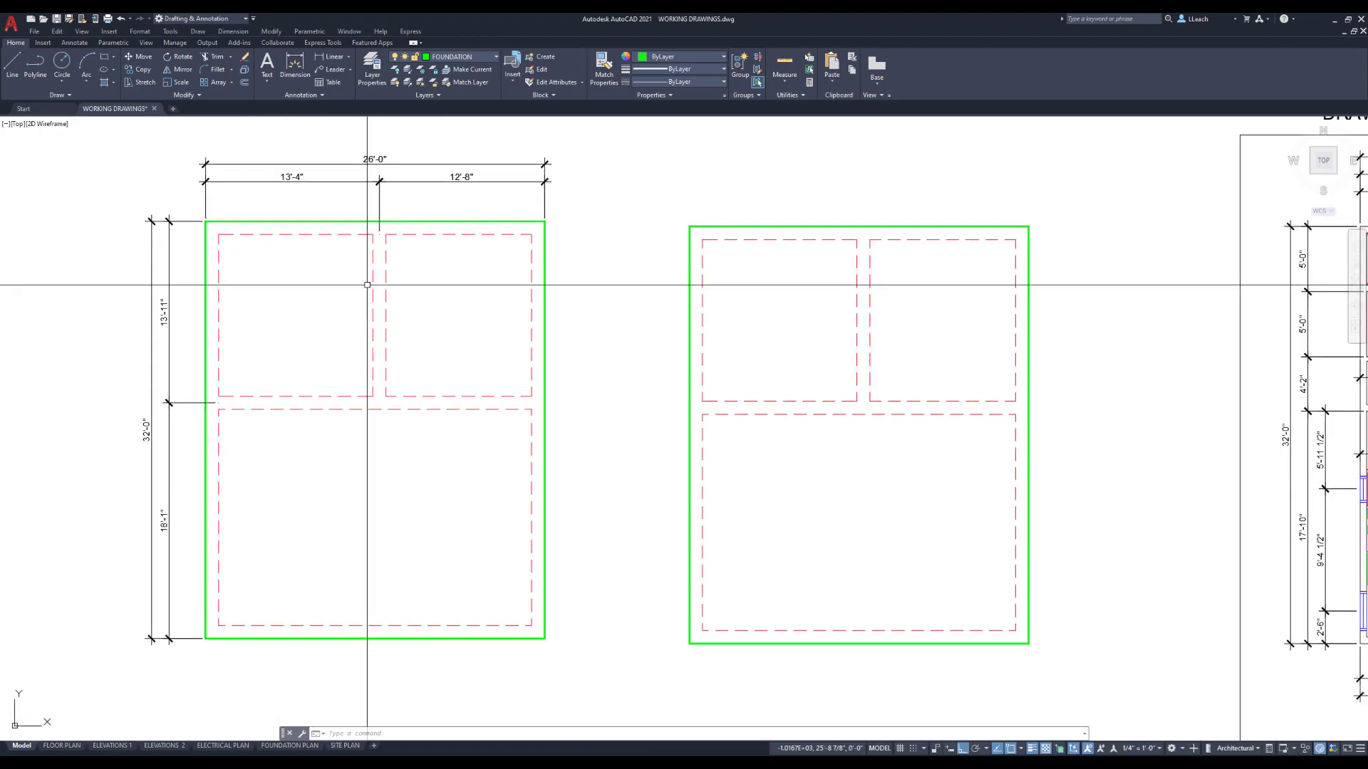
{"action": "scroll", "coordinate": [723, 402], "scroll_direction": "up", "scroll_amount": 2}
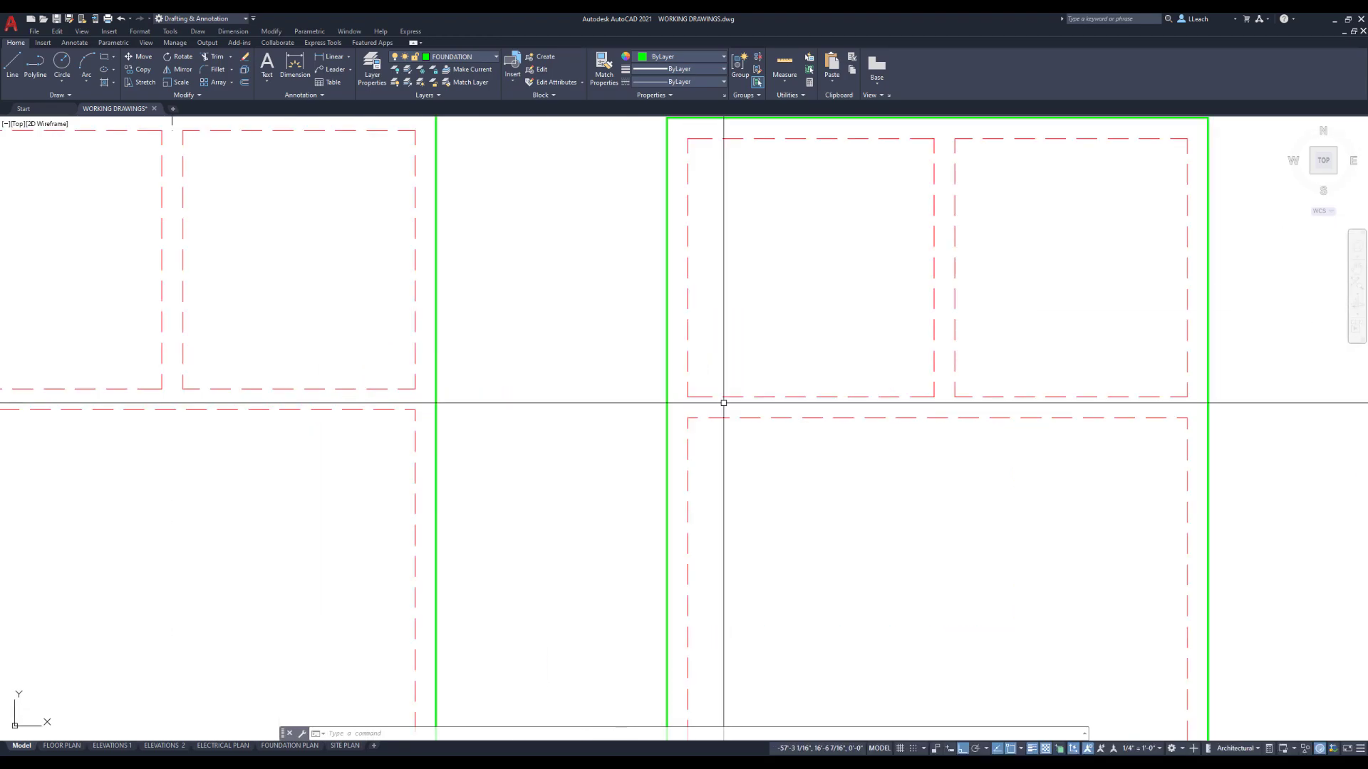
{"action": "scroll", "coordinate": [720, 400], "scroll_direction": "up", "scroll_amount": 2}
{"action": "scroll", "coordinate": [702, 395], "scroll_direction": "up", "scroll_amount": 1}
{"action": "scroll", "coordinate": [559, 446], "scroll_direction": "down", "scroll_amount": 1}
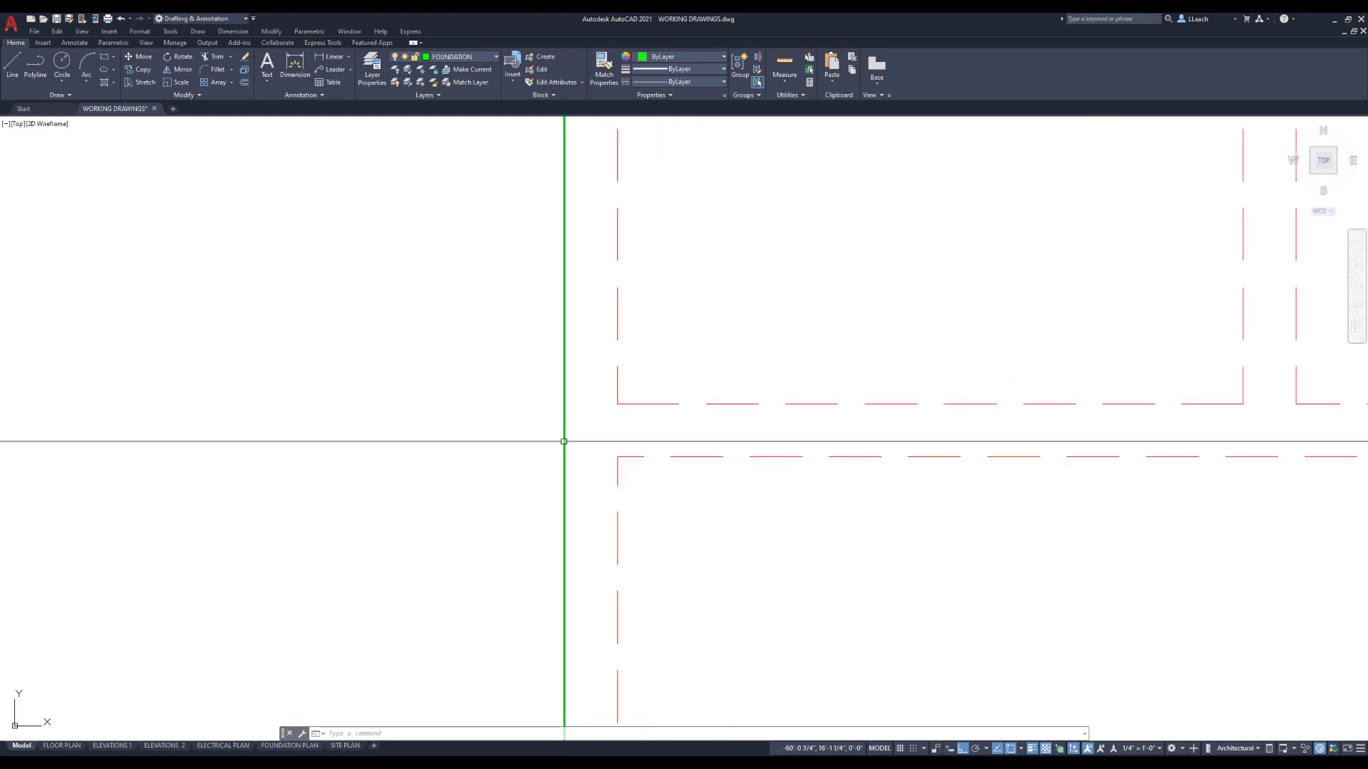
{"action": "scroll", "coordinate": [562, 440], "scroll_direction": "down", "scroll_amount": 1}
{"action": "scroll", "coordinate": [620, 448], "scroll_direction": "up", "scroll_amount": 1}
{"action": "middle_click_drag", "start_coordinate": [601, 430], "coordinate": [614, 425]}
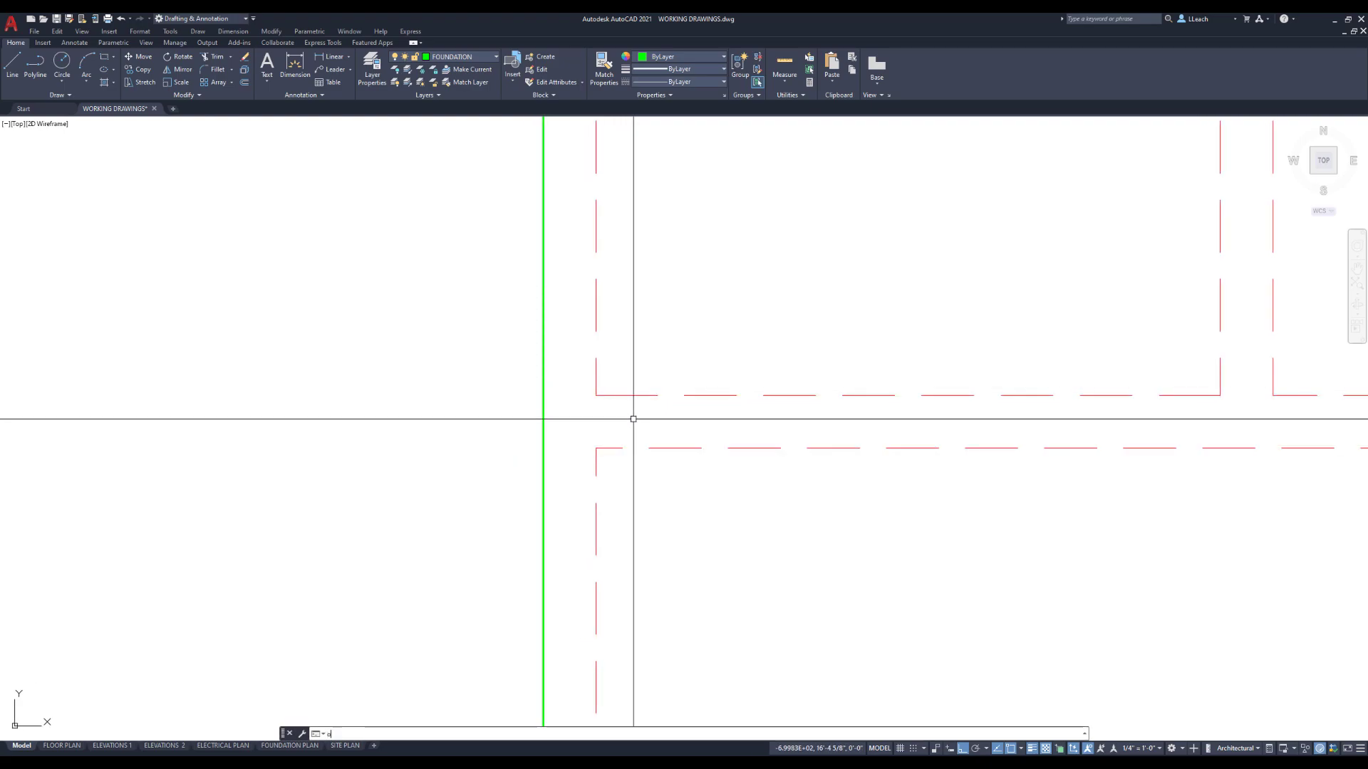
{"action": "key", "text": "Return"}
{"action": "type", "text": "6"}
{"action": "key", "text": "Return"}
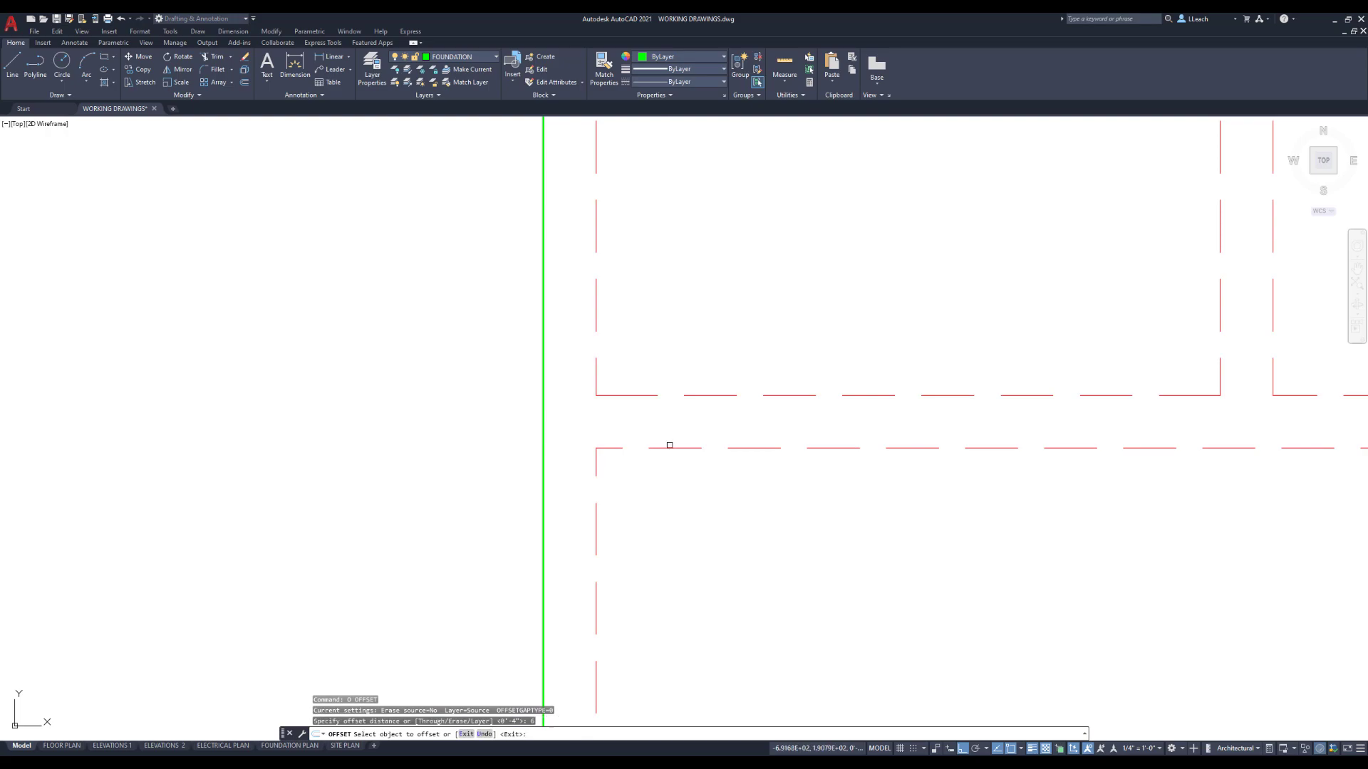
{"action": "left_click", "coordinate": [670, 445]}
{"action": "left_click", "coordinate": [673, 426]}
{"action": "scroll", "coordinate": [706, 336], "scroll_direction": "down", "scroll_amount": 4}
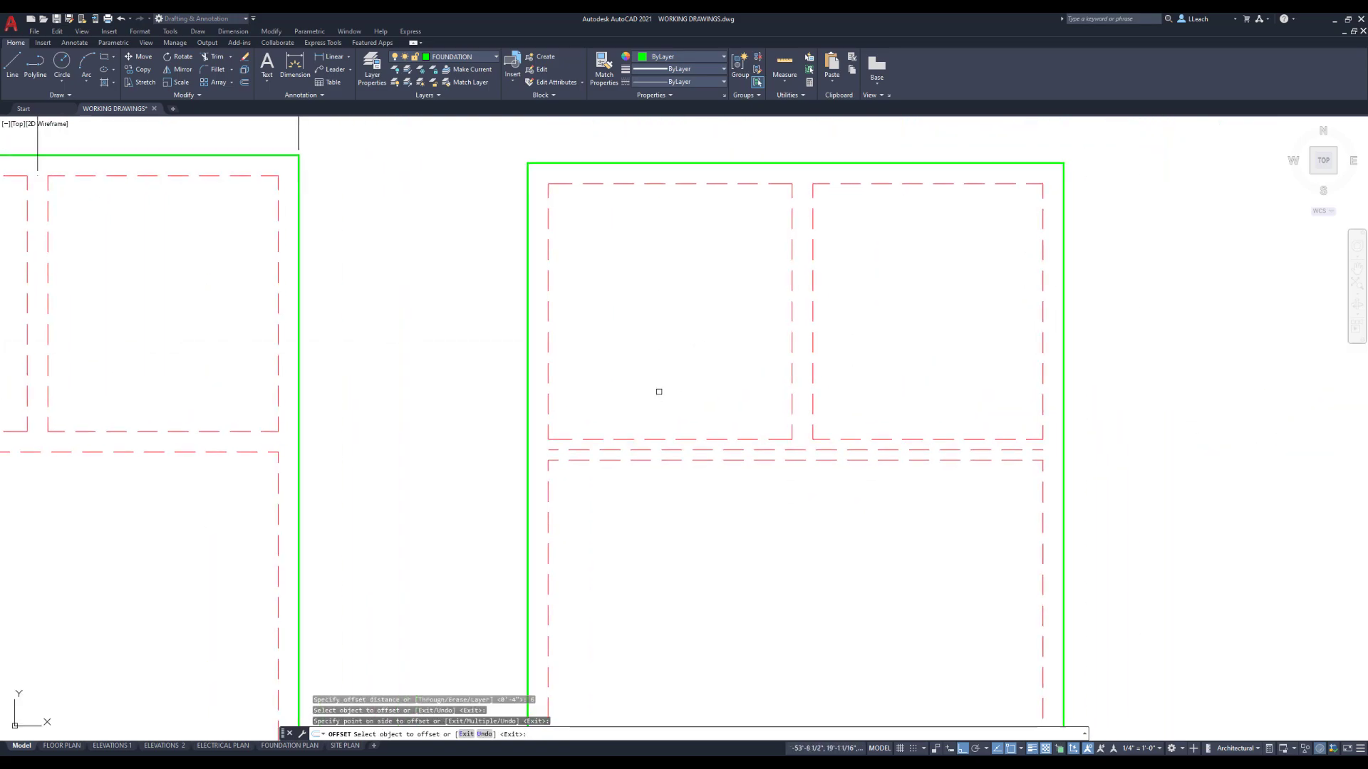
{"action": "key", "text": "Escape"}
- Offset the right dashed line of the vertical interior footing 6 inches to the left to create its centerline
{"action": "type", "text": "o"}
{"action": "key", "text": "Return"}
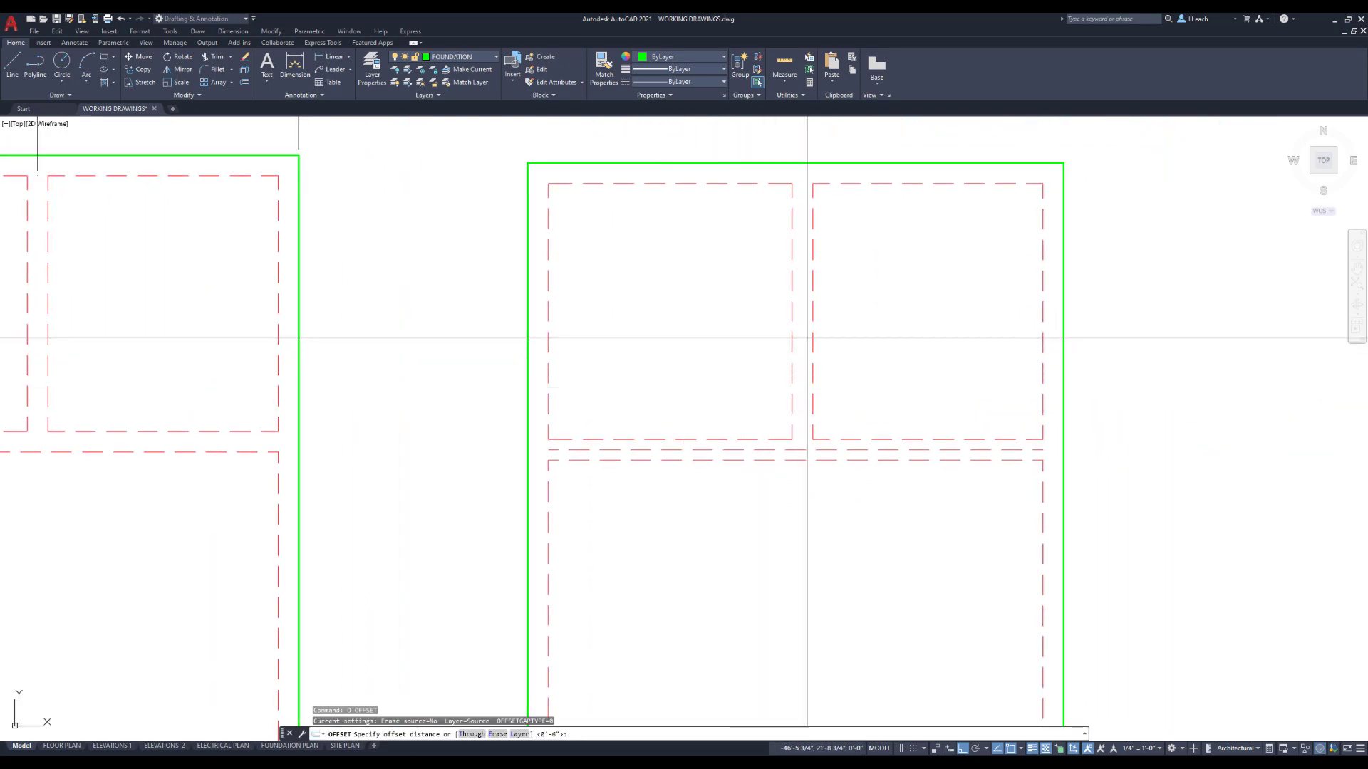
{"action": "key", "text": "Return"}
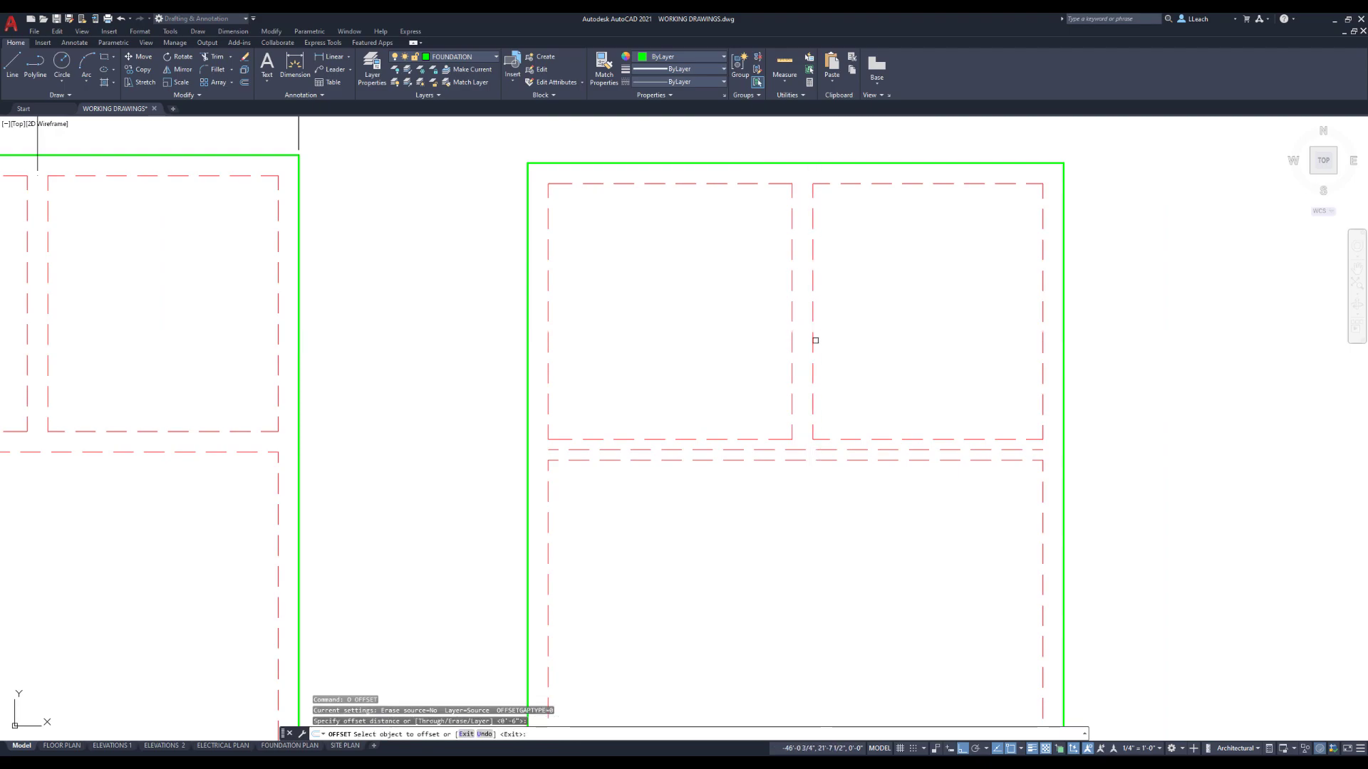
{"action": "left_click", "coordinate": [813, 339]}
{"action": "left_click", "coordinate": [793, 339]}
{"action": "key", "text": "Escape"}
{"action": "scroll", "coordinate": [689, 335], "scroll_direction": "down", "scroll_amount": 3}
{"action": "middle_click_drag", "start_coordinate": [688, 340], "coordinate": [684, 335]}
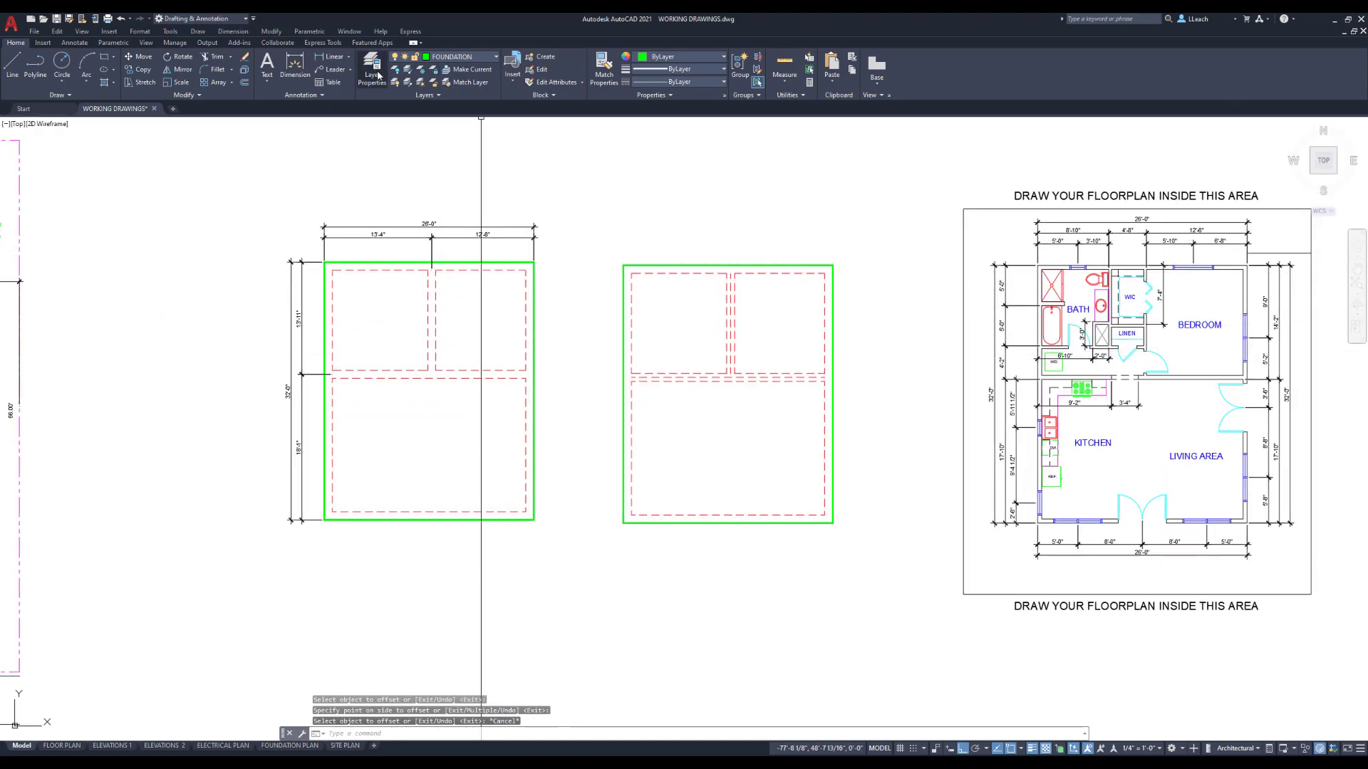
- Add a vertical linear dimension for the foundation's overall height, placed outside its left wall
{"action": "left_click", "coordinate": [460, 57]}
{"action": "key", "text": "Escape"}
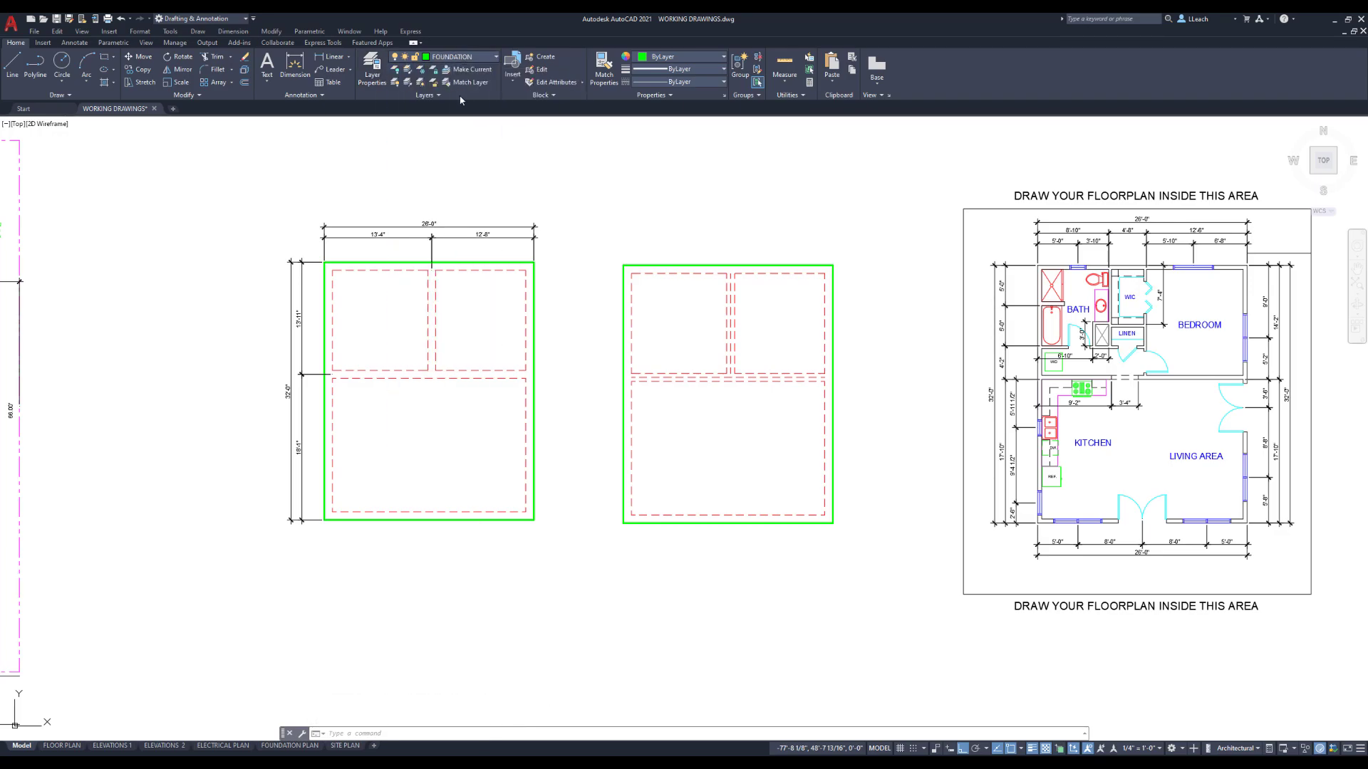
{"action": "left_click", "coordinate": [350, 59]}
{"action": "left_click", "coordinate": [350, 77]}
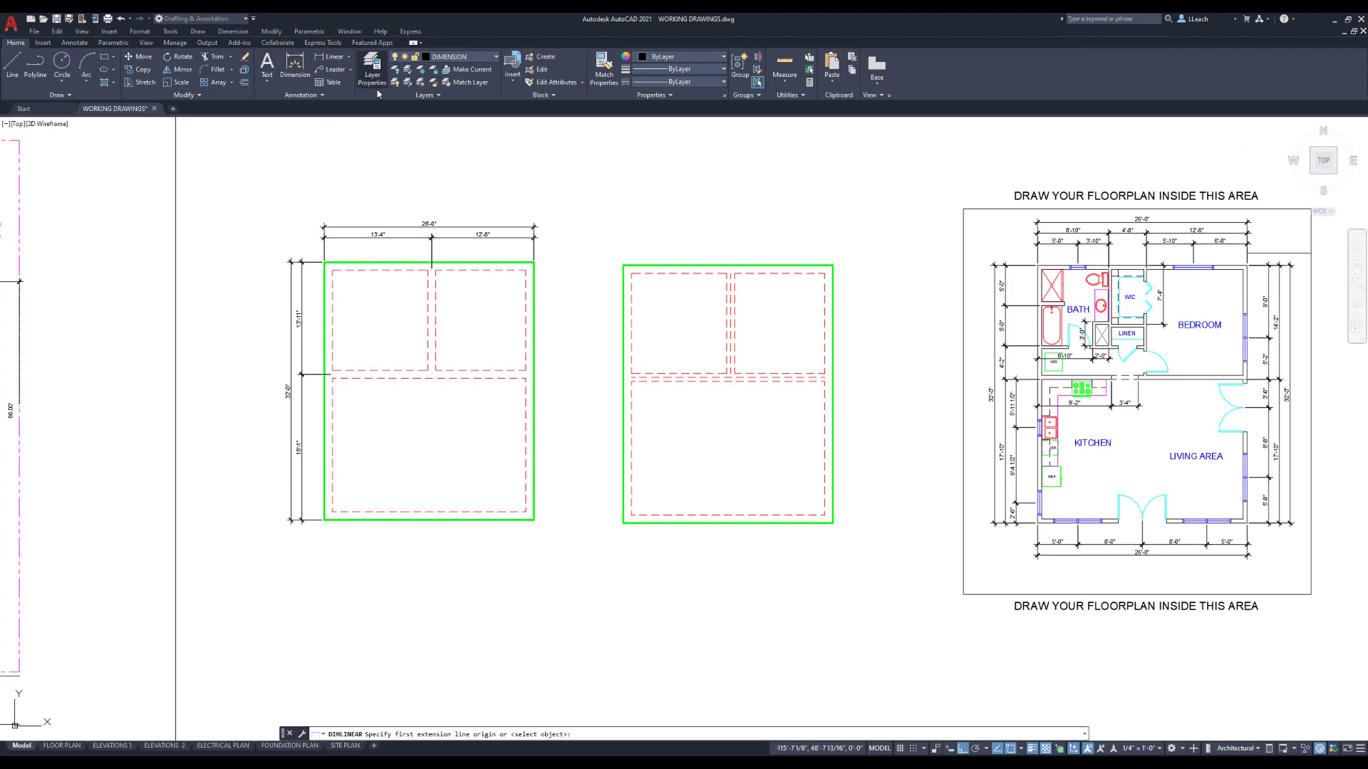
{"action": "left_click", "coordinate": [622, 266]}
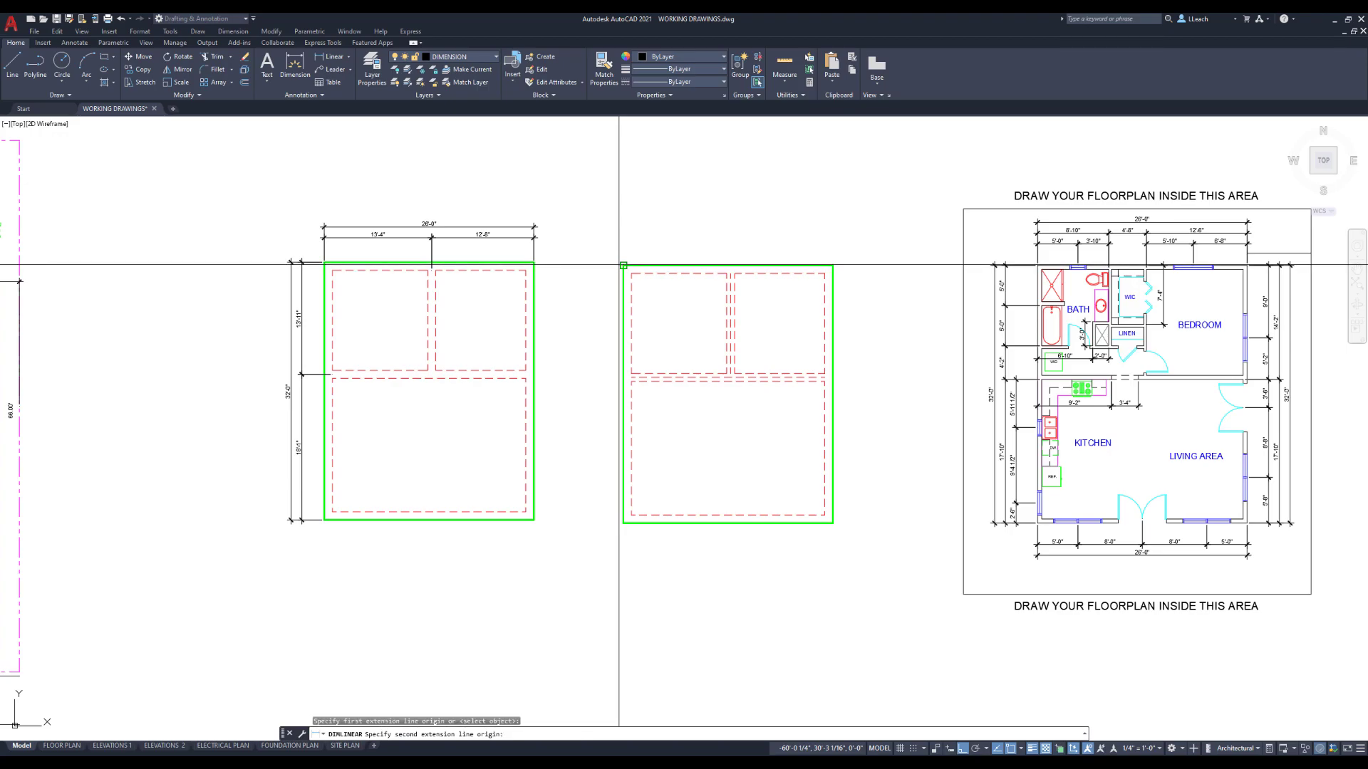
{"action": "left_click", "coordinate": [617, 525]}
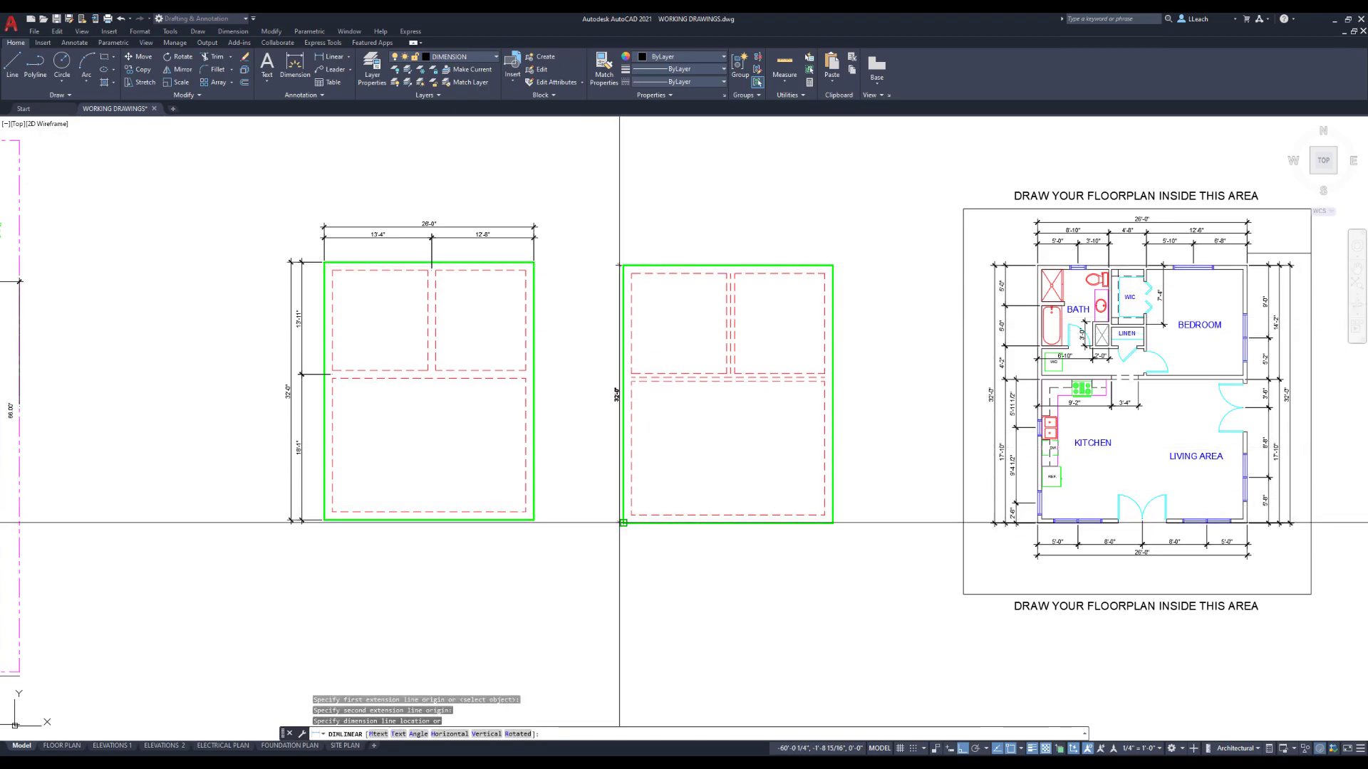
{"action": "left_click", "coordinate": [594, 497]}
{"action": "key", "text": "Escape"}
{"action": "scroll", "coordinate": [596, 397], "scroll_direction": "up", "scroll_amount": 2}
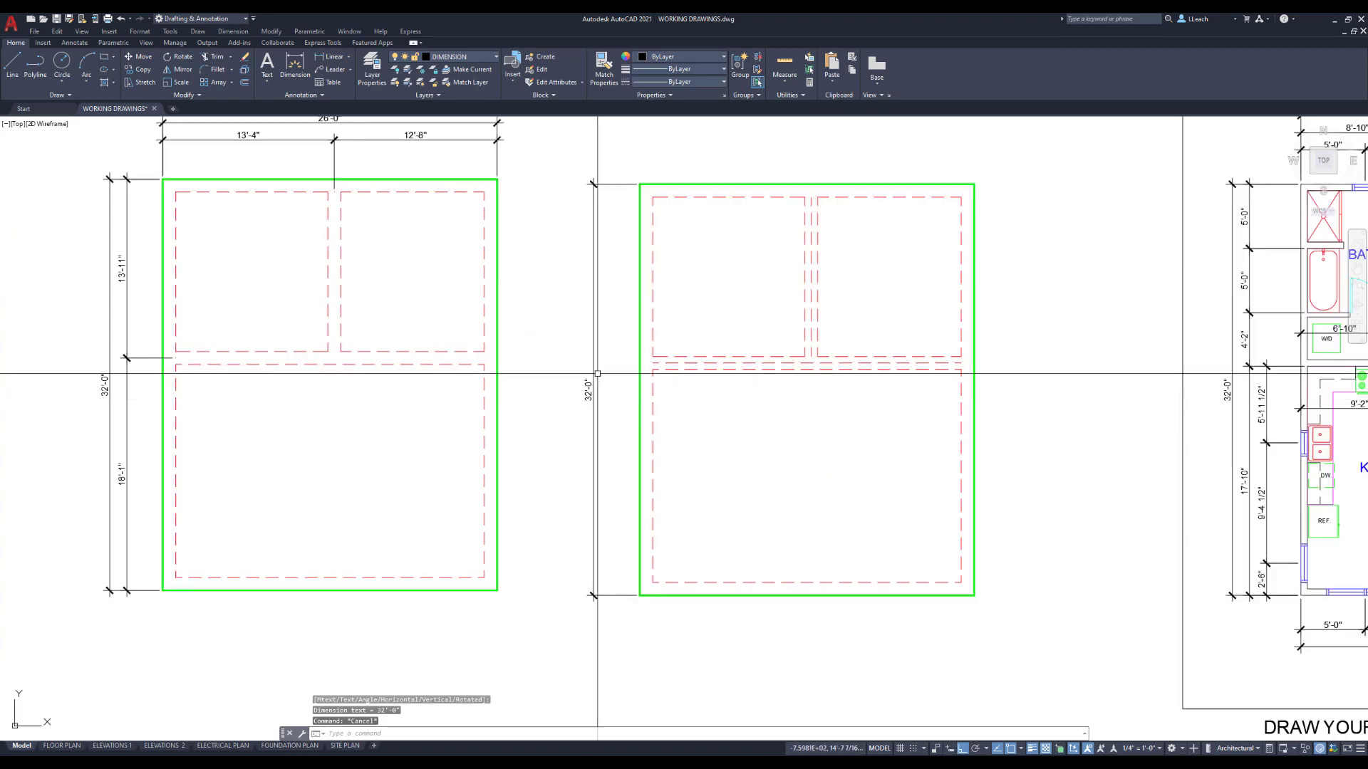
- Add a vertical linear dimension from the foundation's top-left corner to the horizontal footing's centerline, inside the overall dimension
{"action": "left_click", "coordinate": [477, 59]}
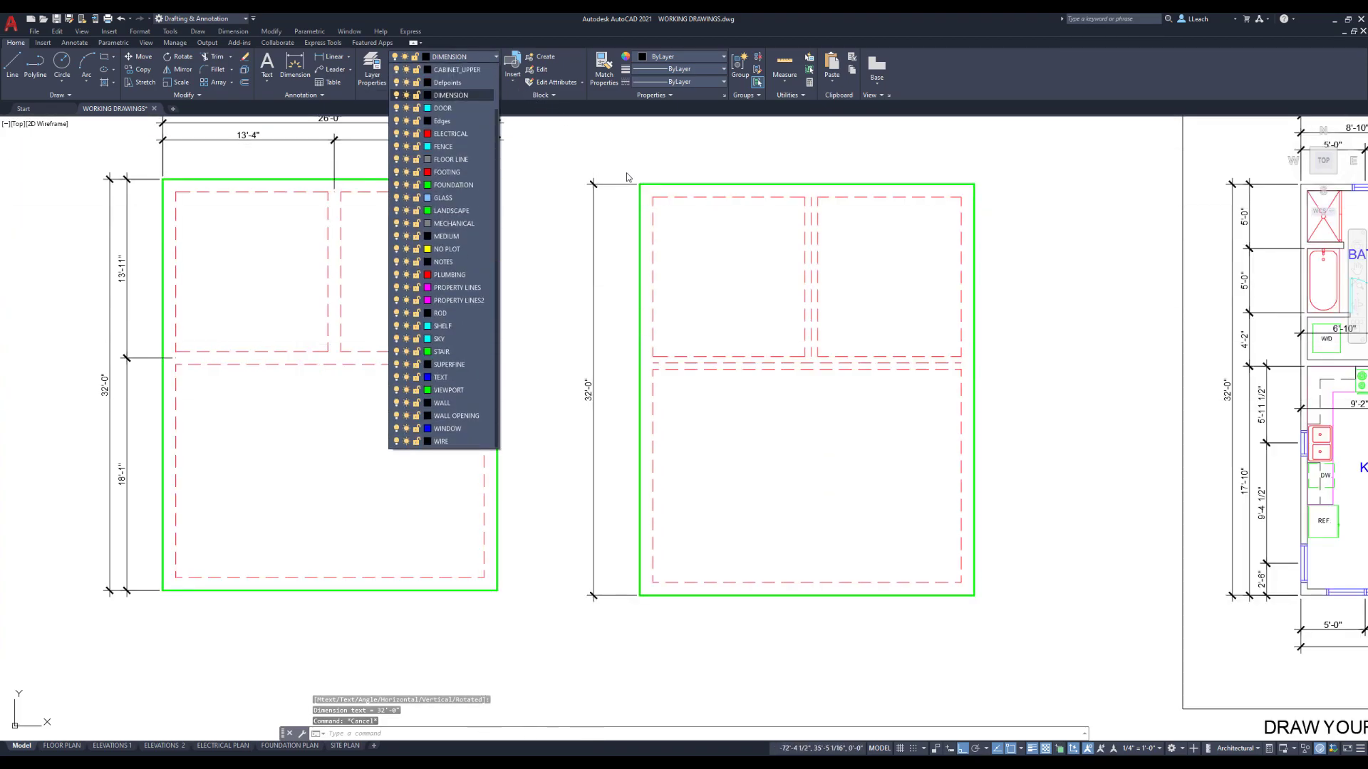
{"action": "left_click", "coordinate": [520, 102]}
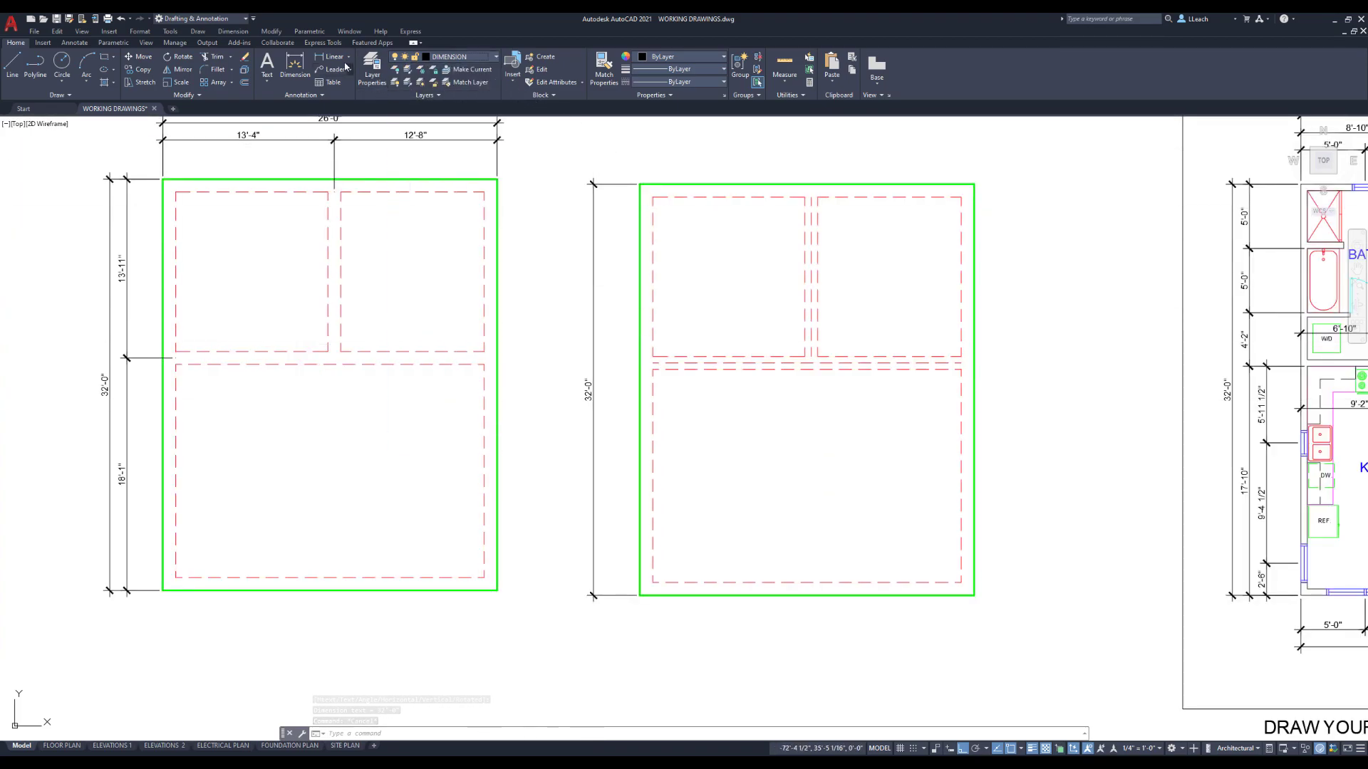
{"action": "left_click", "coordinate": [345, 63]}
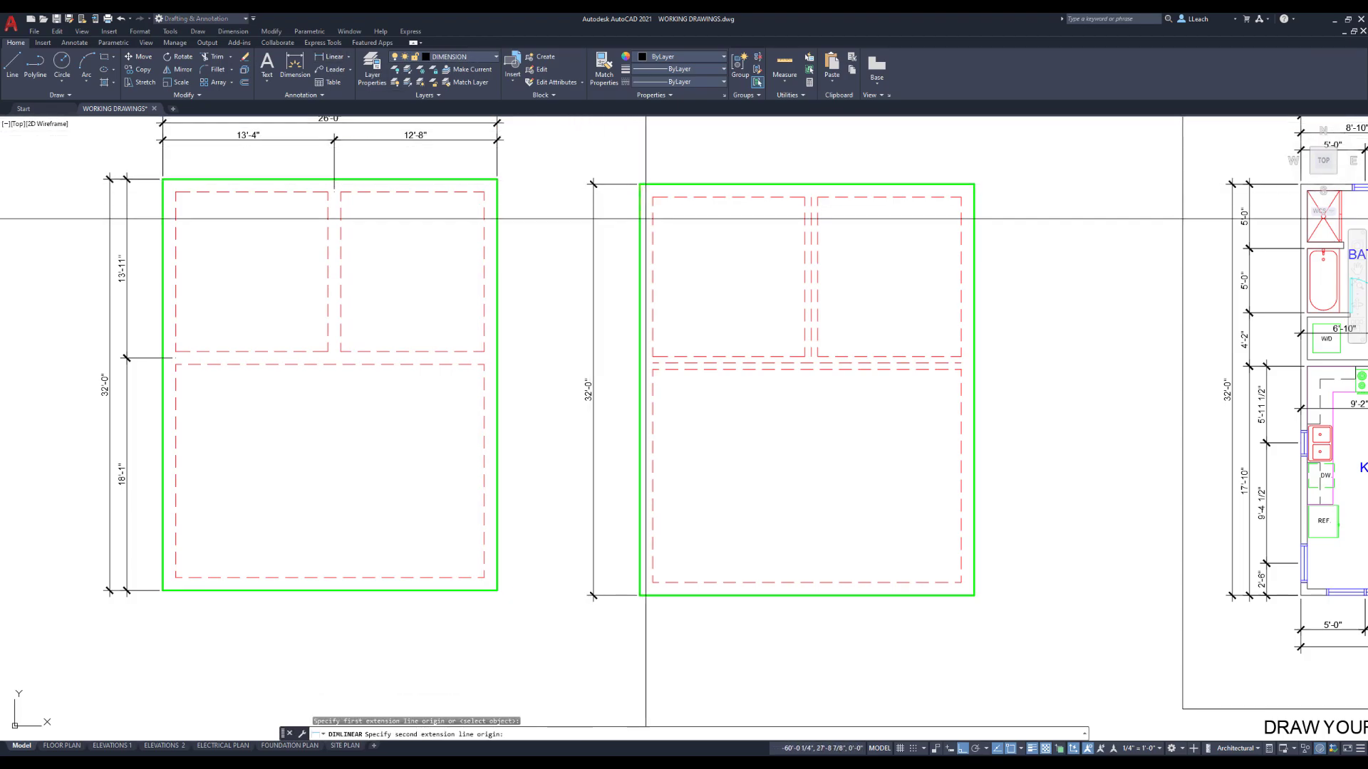
{"action": "left_click", "coordinate": [653, 363]}
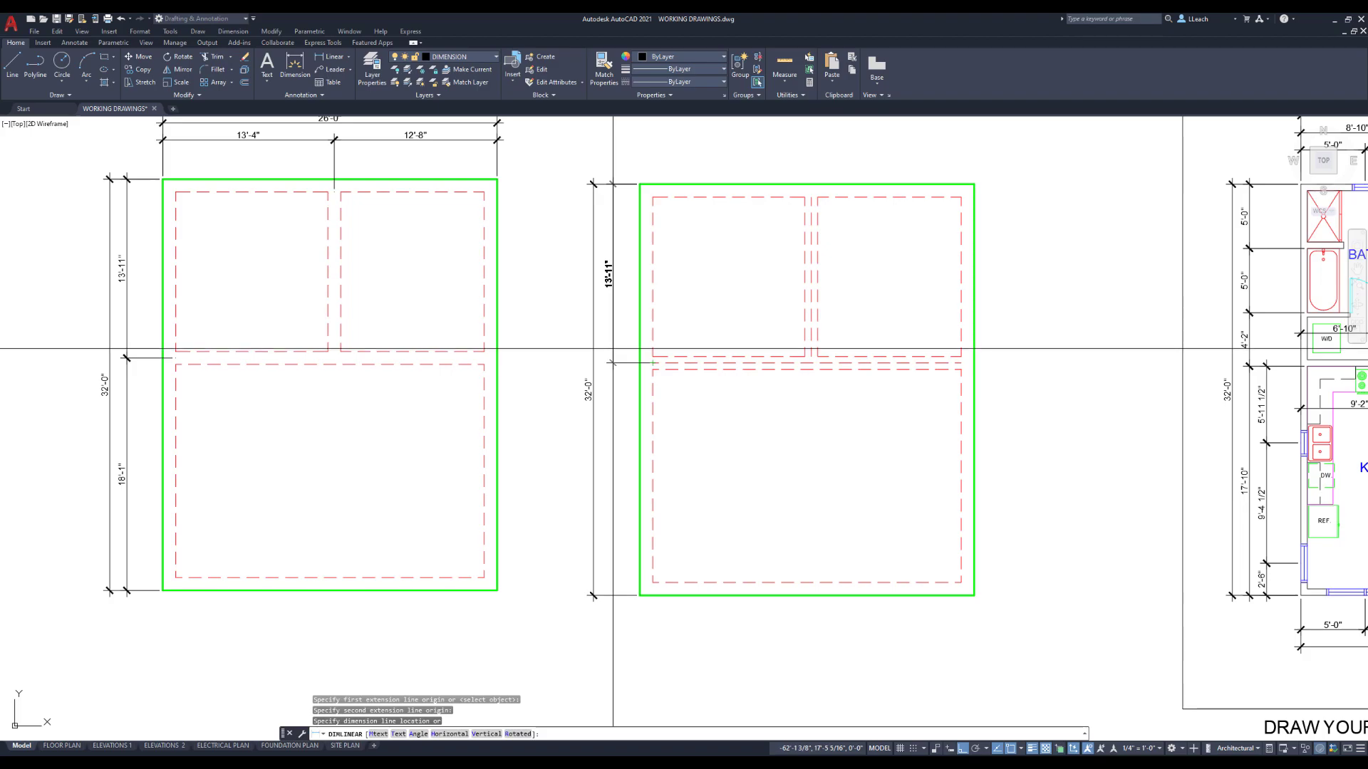
{"action": "left_click", "coordinate": [611, 349]}
{"action": "key", "text": "Escape"}
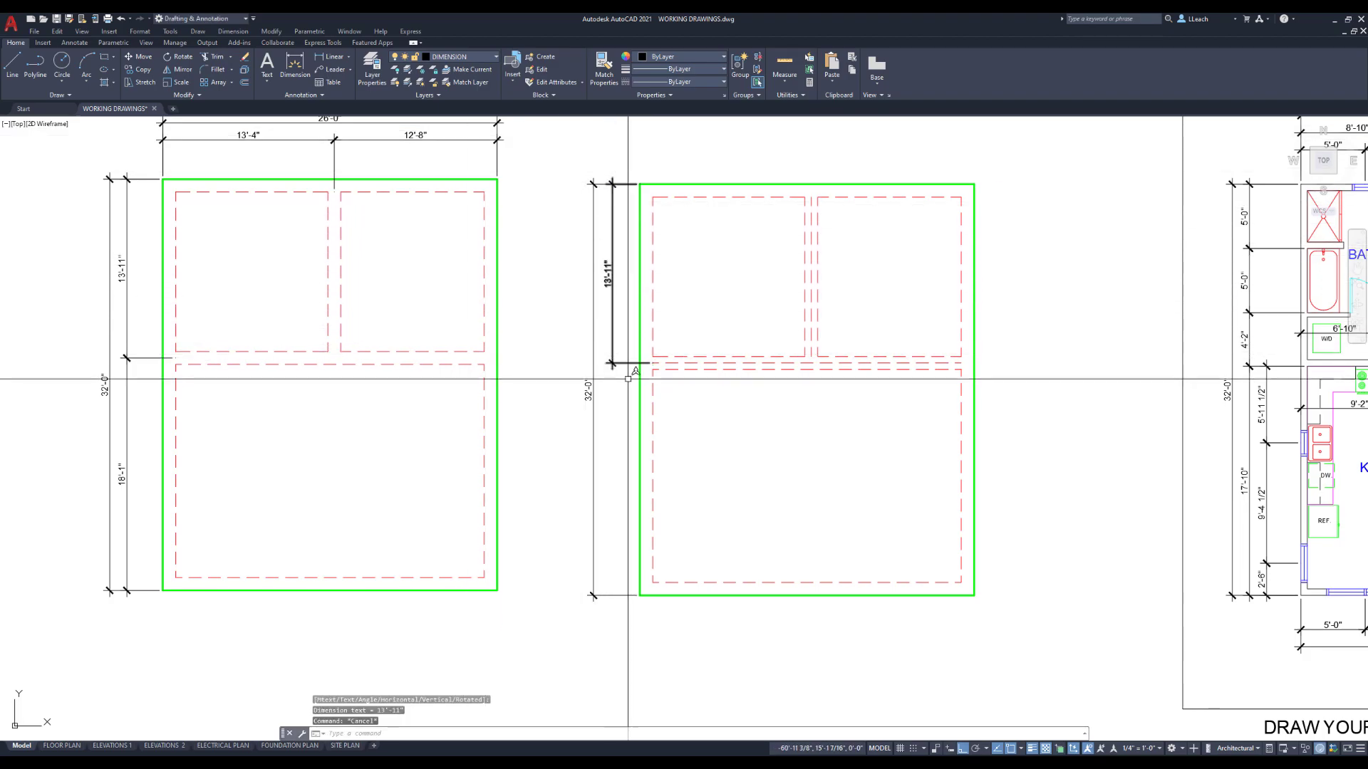
- Add a vertical linear dimension from the horizontal footing's centerline to the bottom-left corner, aligned with the upper partial dimension
{"action": "left_click", "coordinate": [331, 59]}
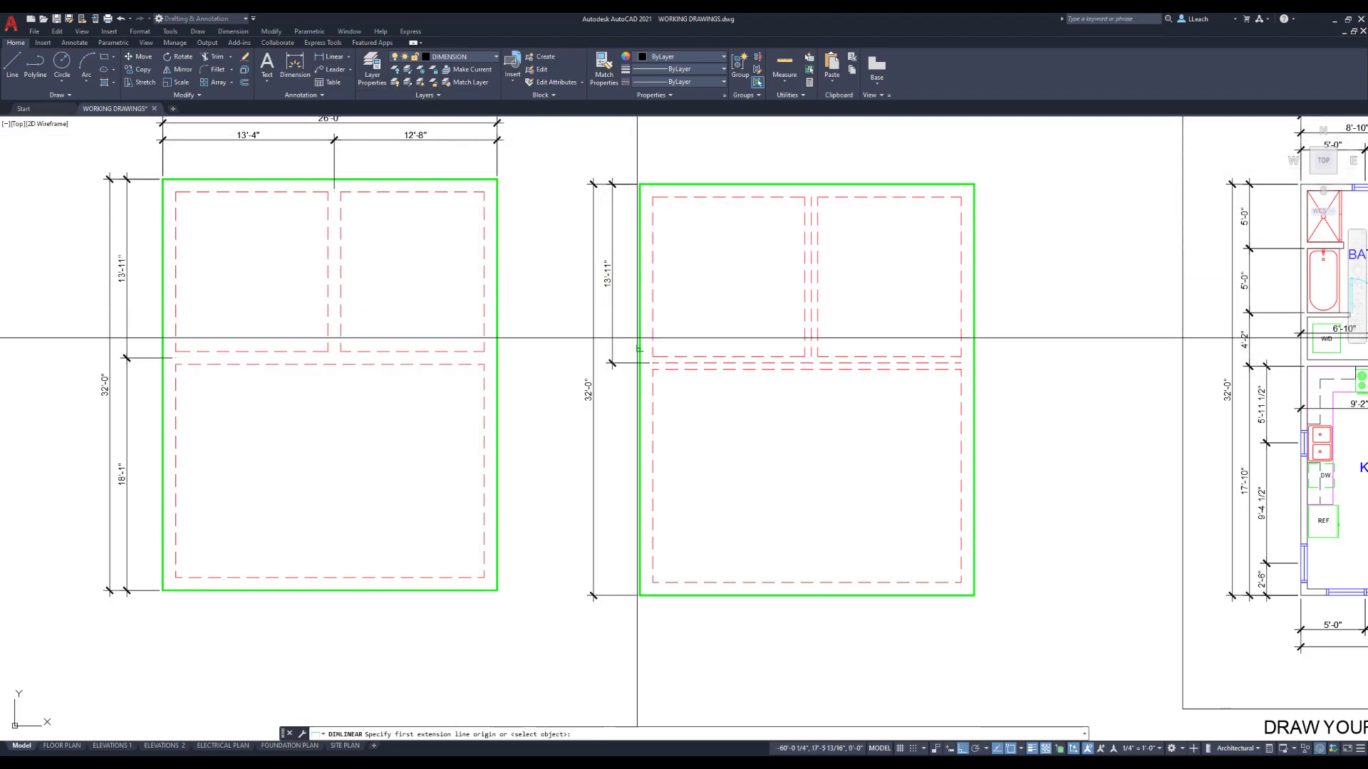
{"action": "left_click", "coordinate": [653, 369]}
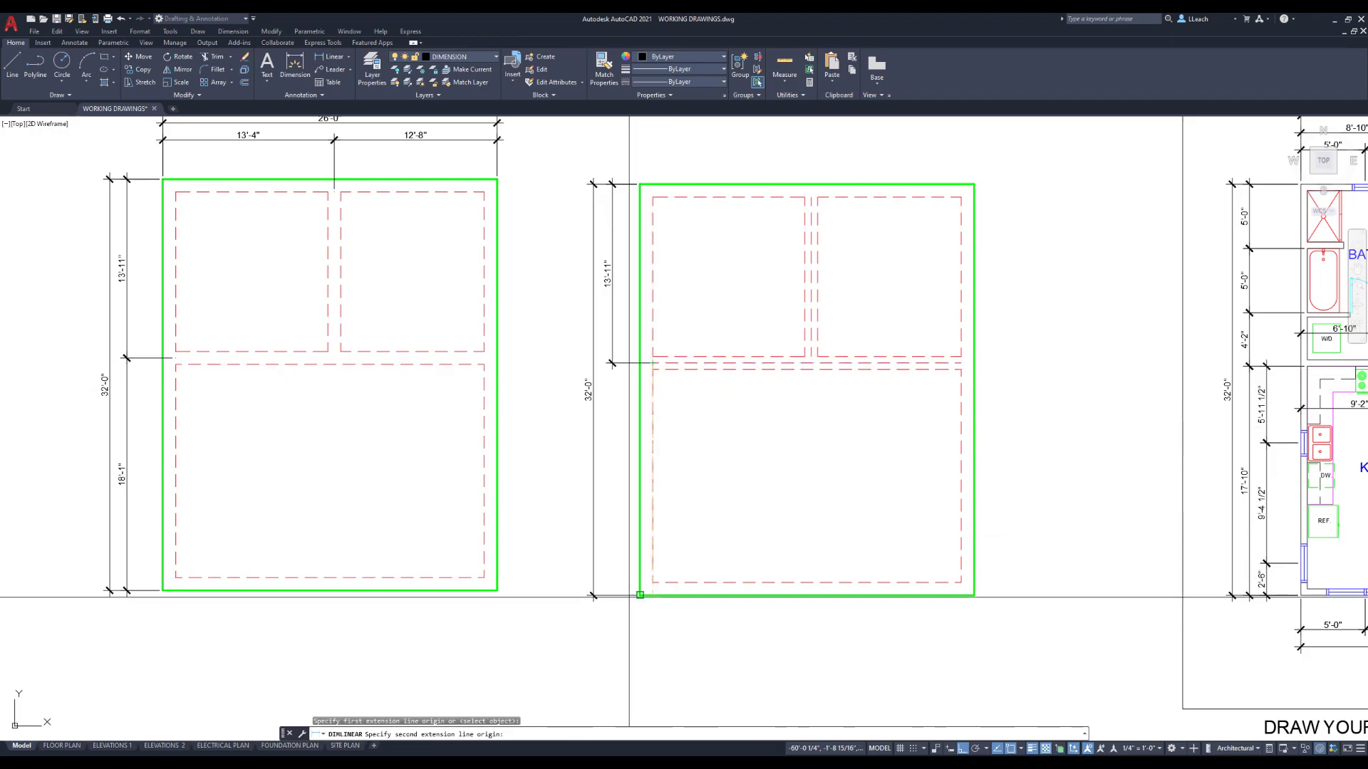
{"action": "left_click", "coordinate": [639, 594]}
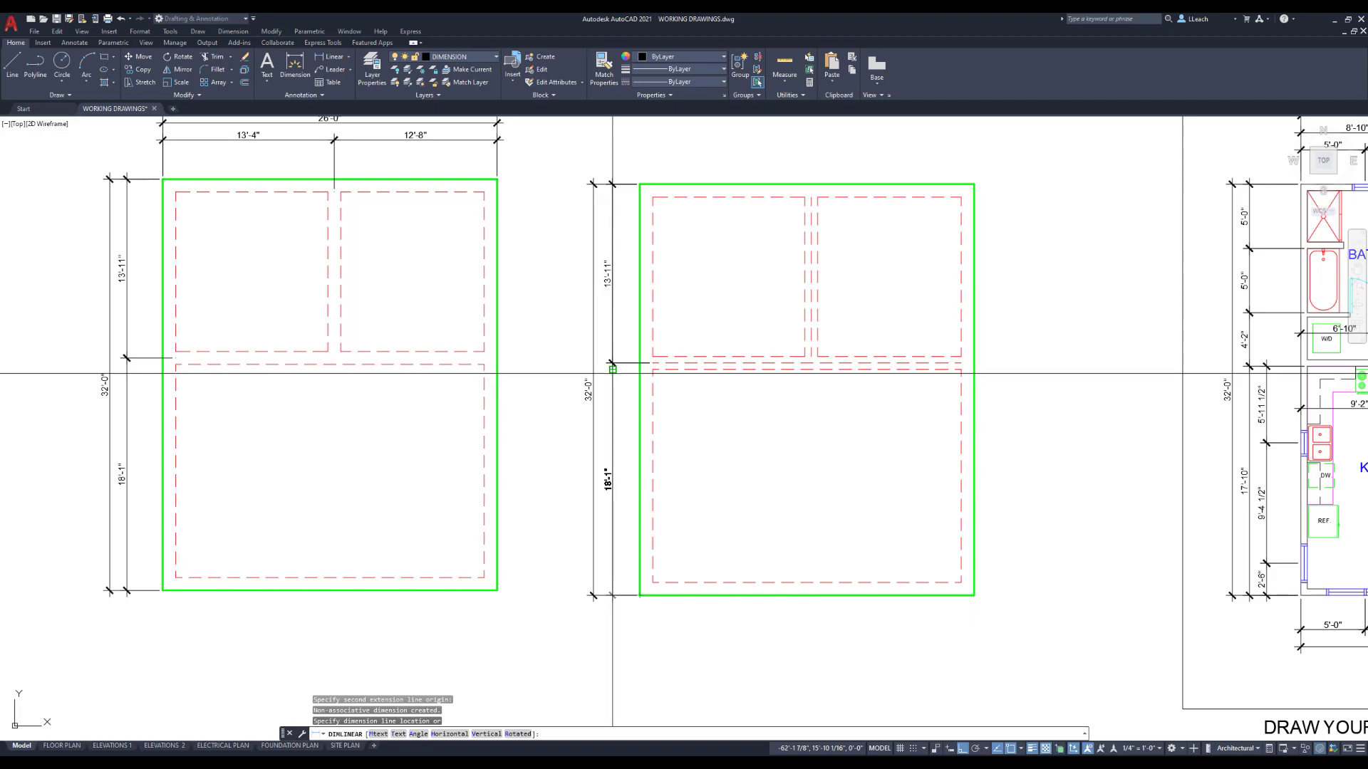
{"action": "left_click", "coordinate": [611, 371]}
{"action": "key", "text": "Escape"}
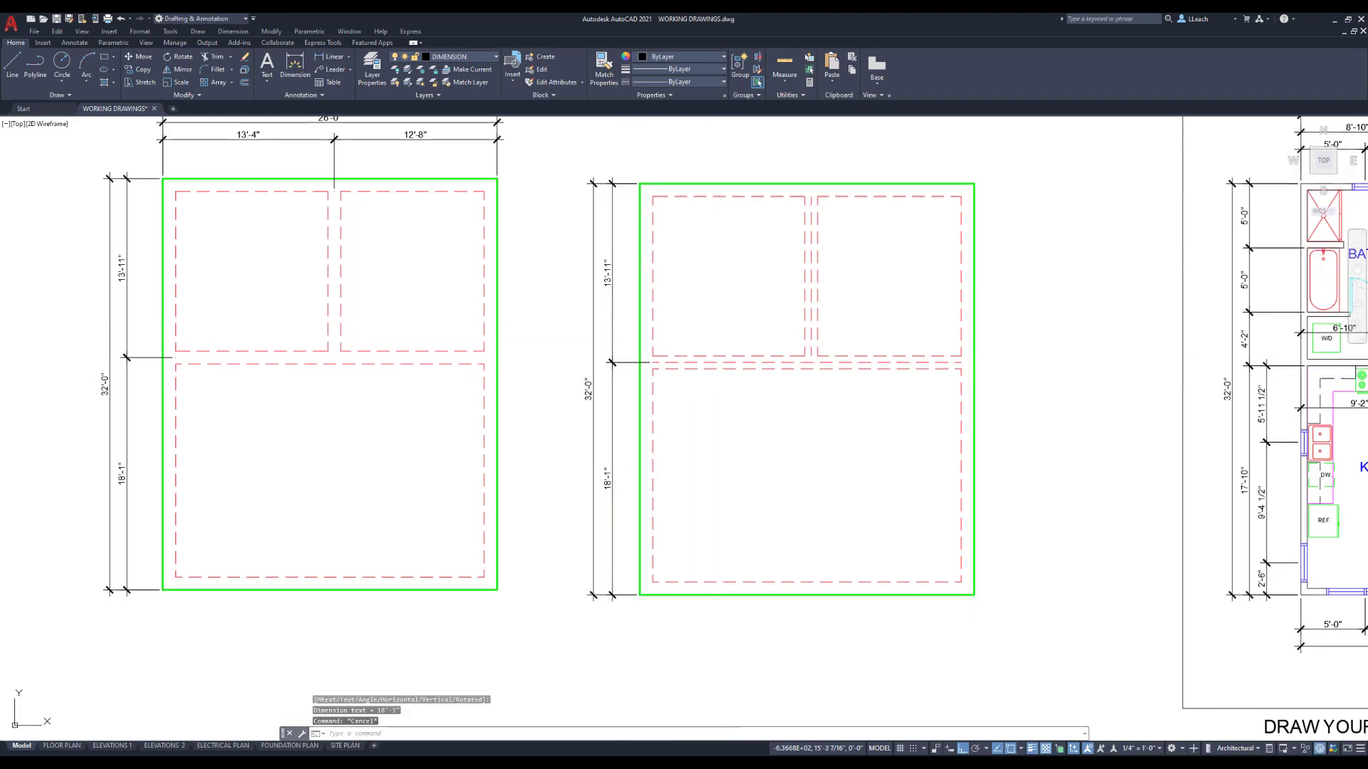
- Add a horizontal linear dimension for the foundation's overall width, placed above its top wall with room for partial dimensions
{"action": "middle_click_drag", "start_coordinate": [723, 379], "coordinate": [685, 391]}
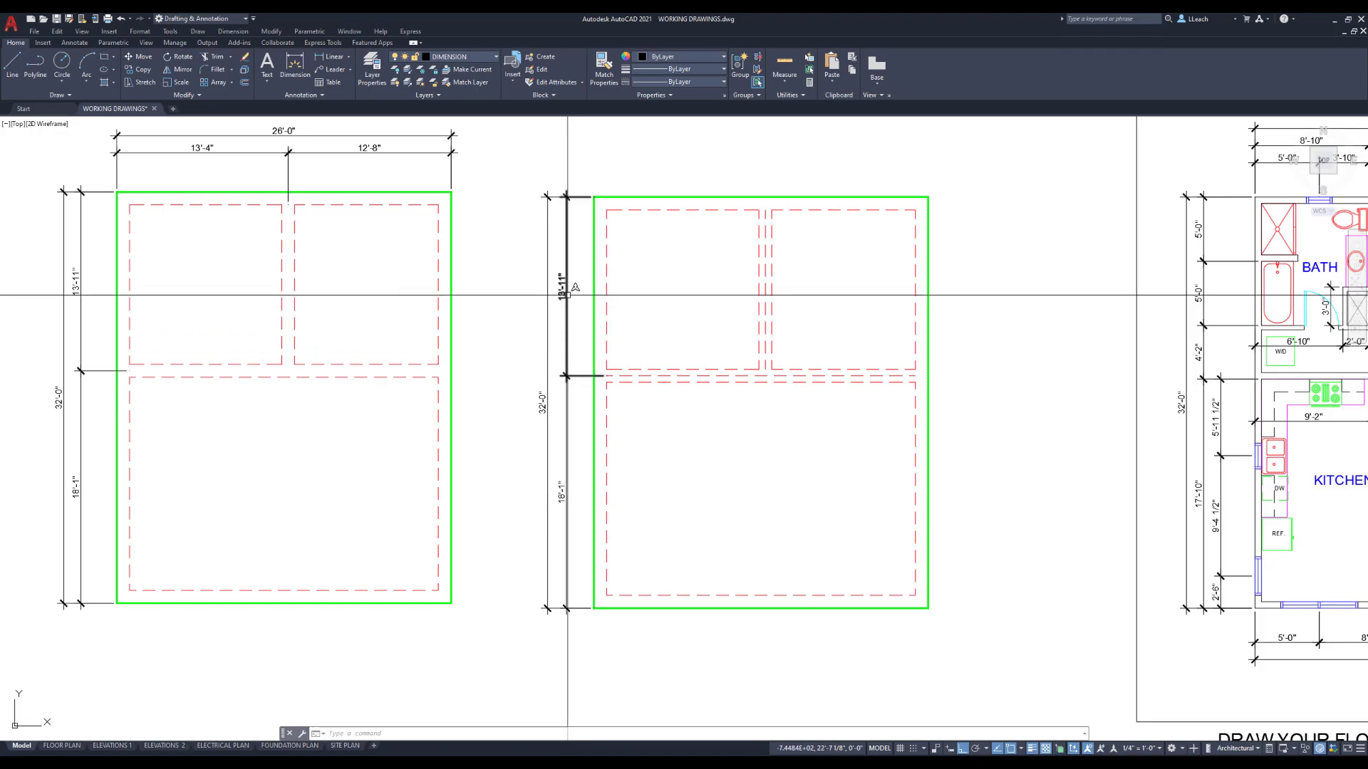
{"action": "scroll", "coordinate": [600, 314], "scroll_direction": "down", "scroll_amount": 2}
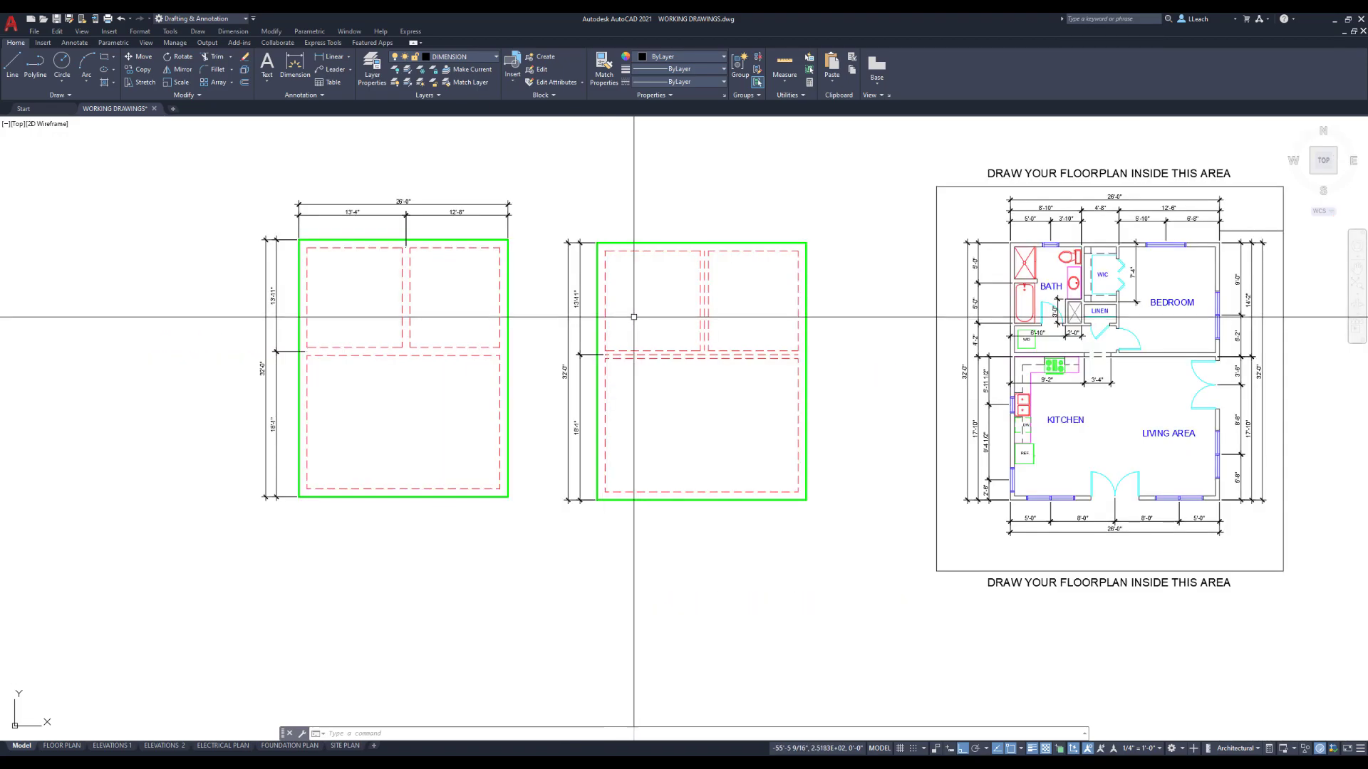
{"action": "scroll", "coordinate": [633, 317], "scroll_direction": "up", "scroll_amount": 2}
{"action": "middle_click_drag", "start_coordinate": [634, 320], "coordinate": [568, 357]}
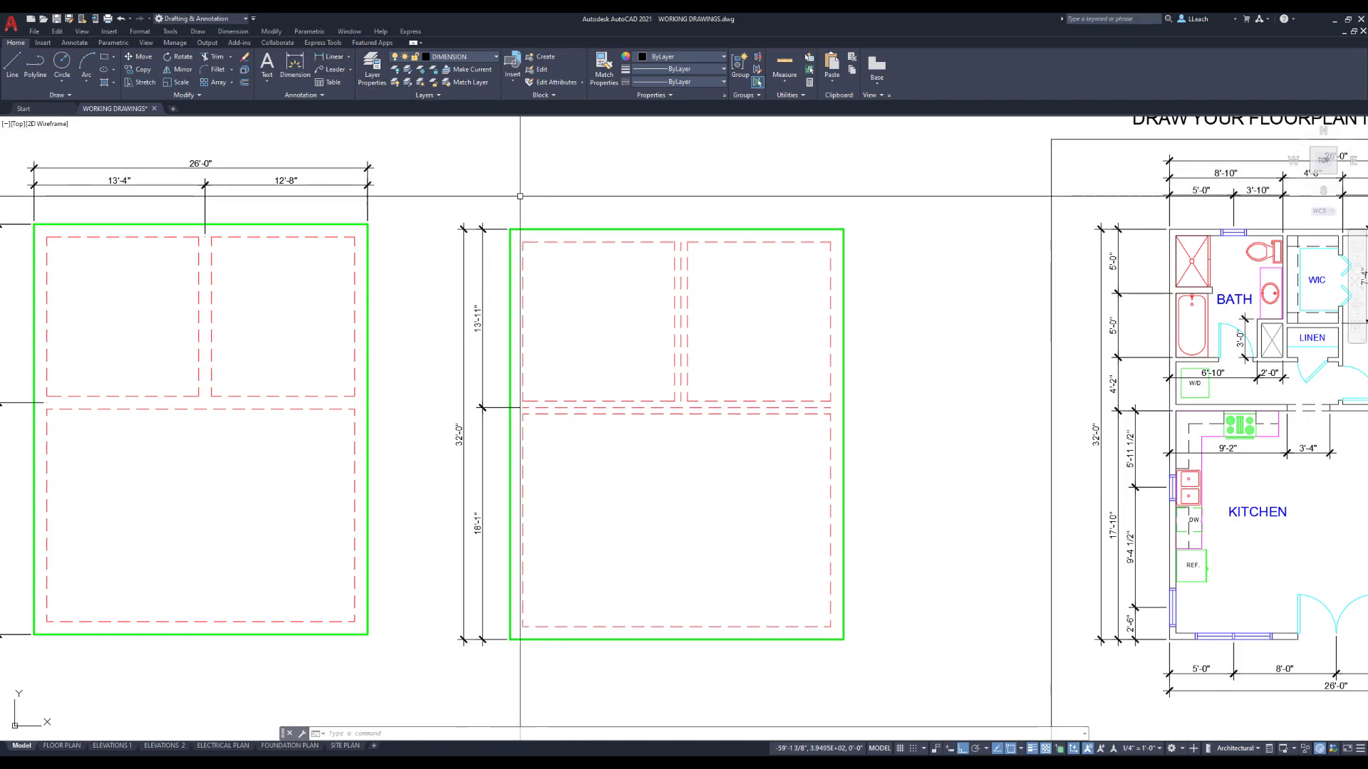
{"action": "left_click", "coordinate": [332, 58]}
{"action": "left_click", "coordinate": [526, 229]}
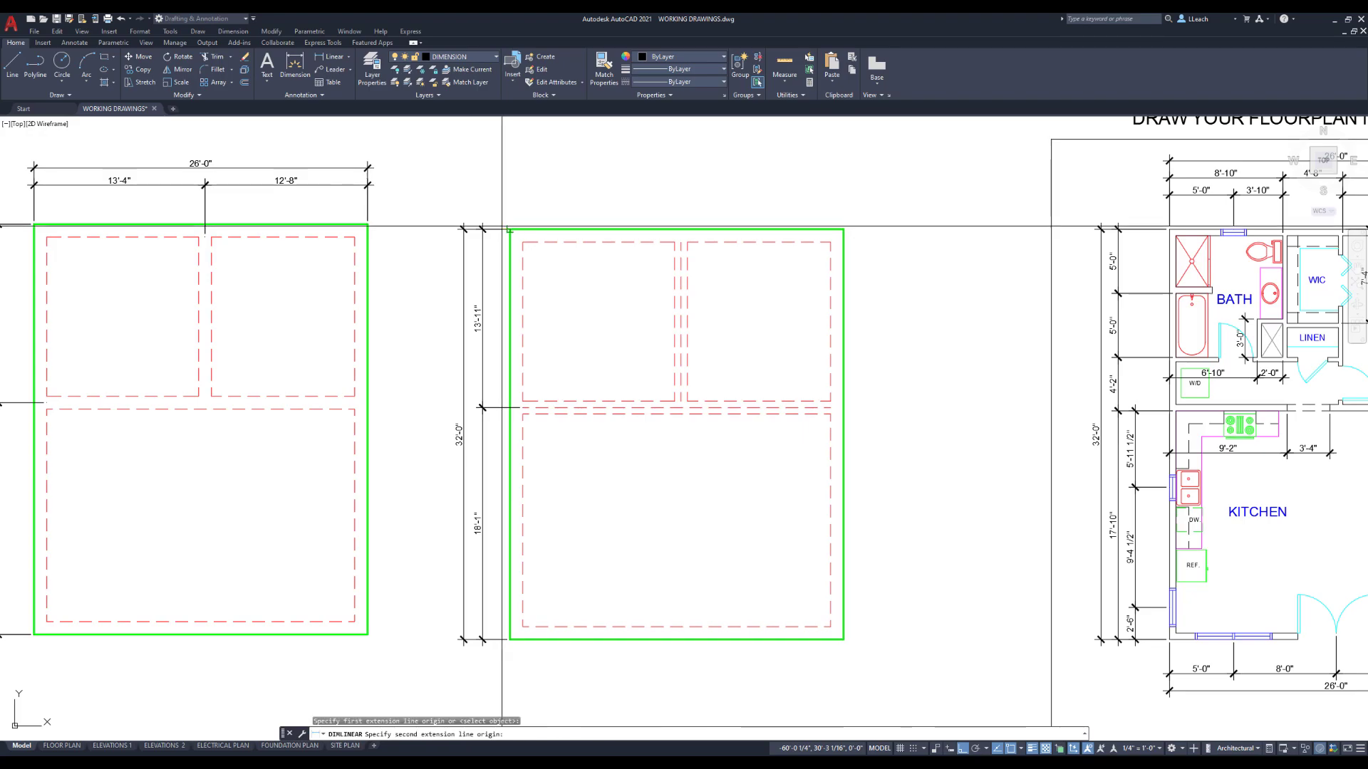
{"action": "left_click", "coordinate": [843, 230]}
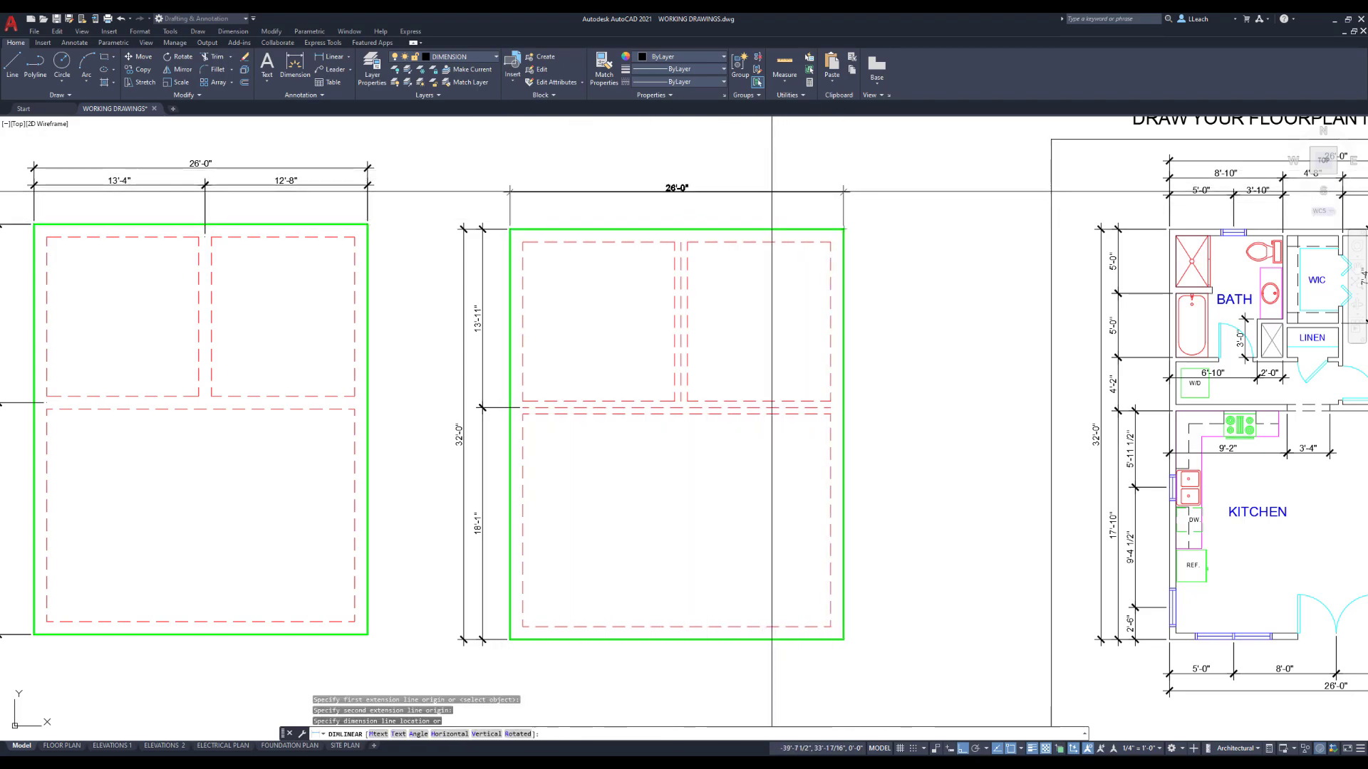
{"action": "left_click", "coordinate": [770, 168]}
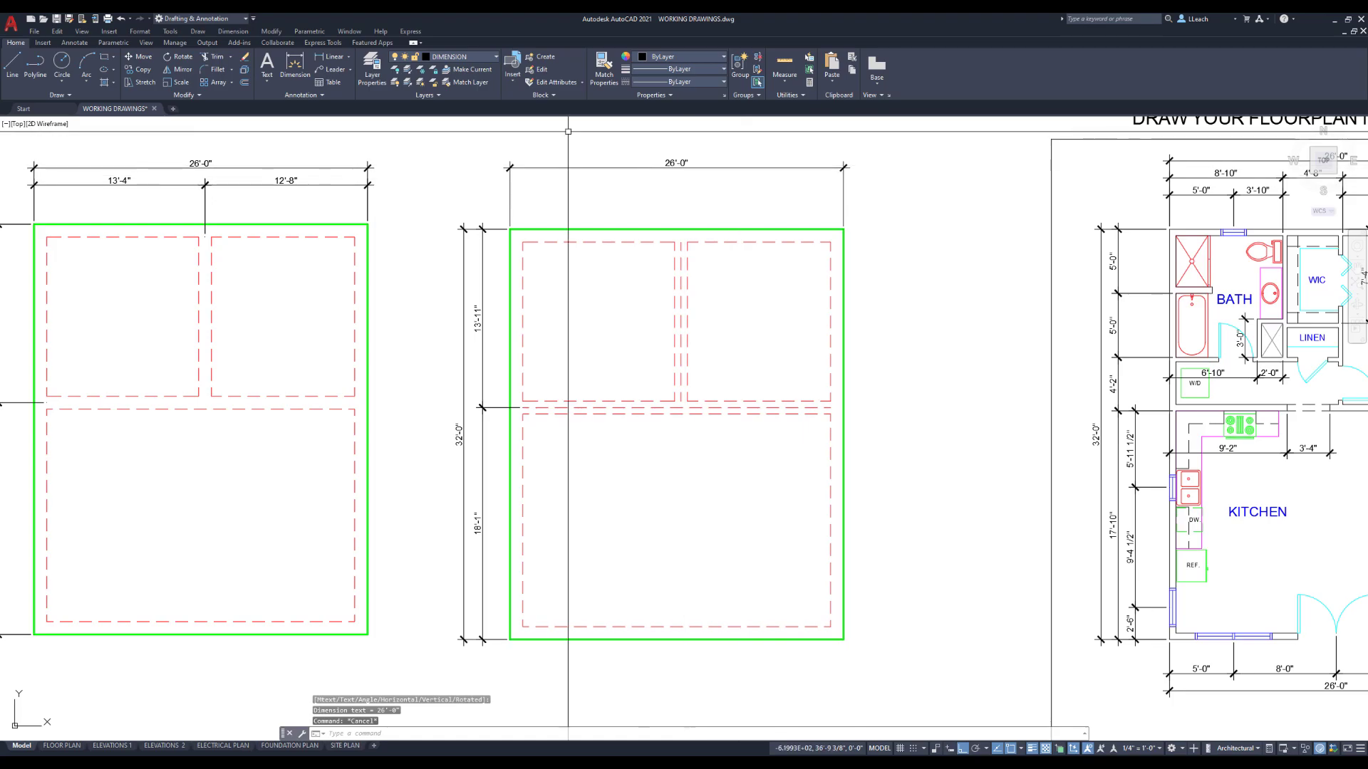
- Add a horizontal linear dimension from the foundation's top-left corner to the vertical footing's centerline, inside the overall width dimension
{"action": "left_click", "coordinate": [332, 58]}
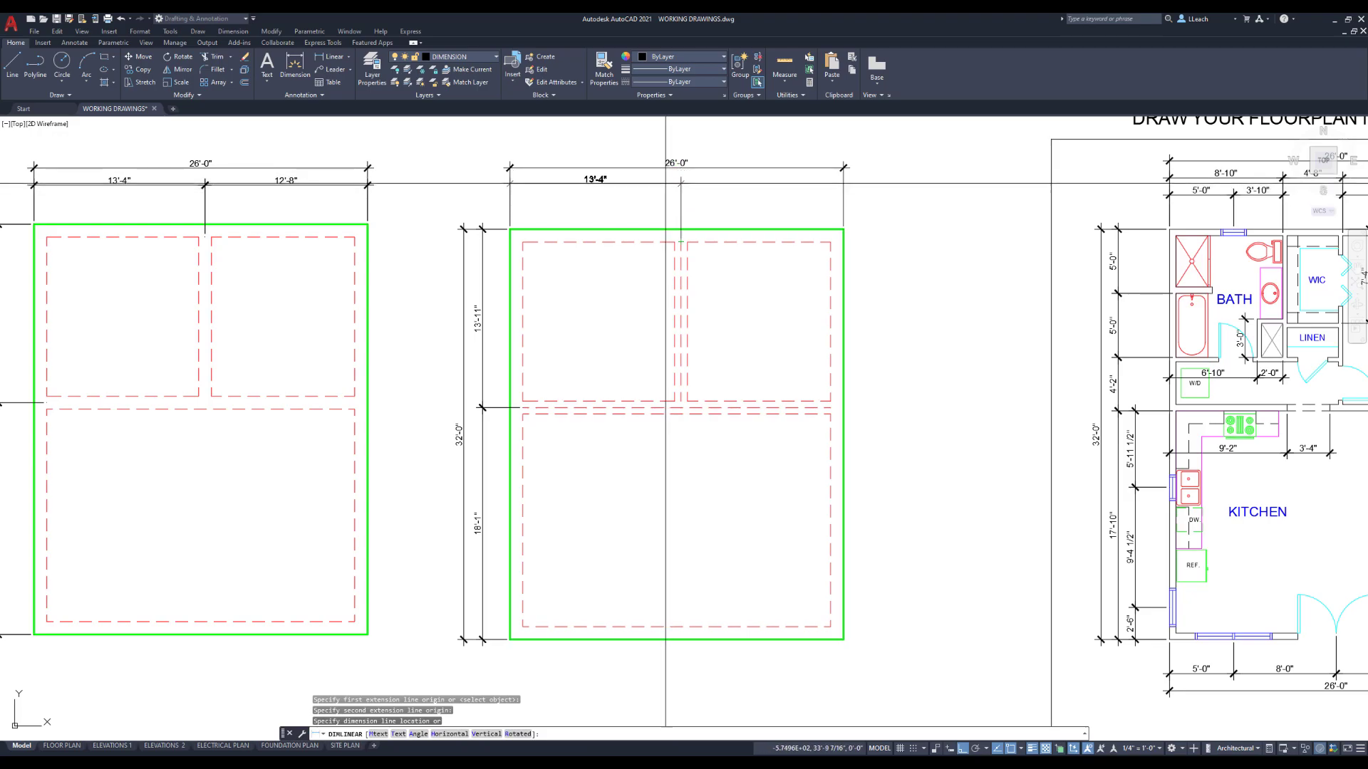
{"action": "left_click", "coordinate": [667, 182]}
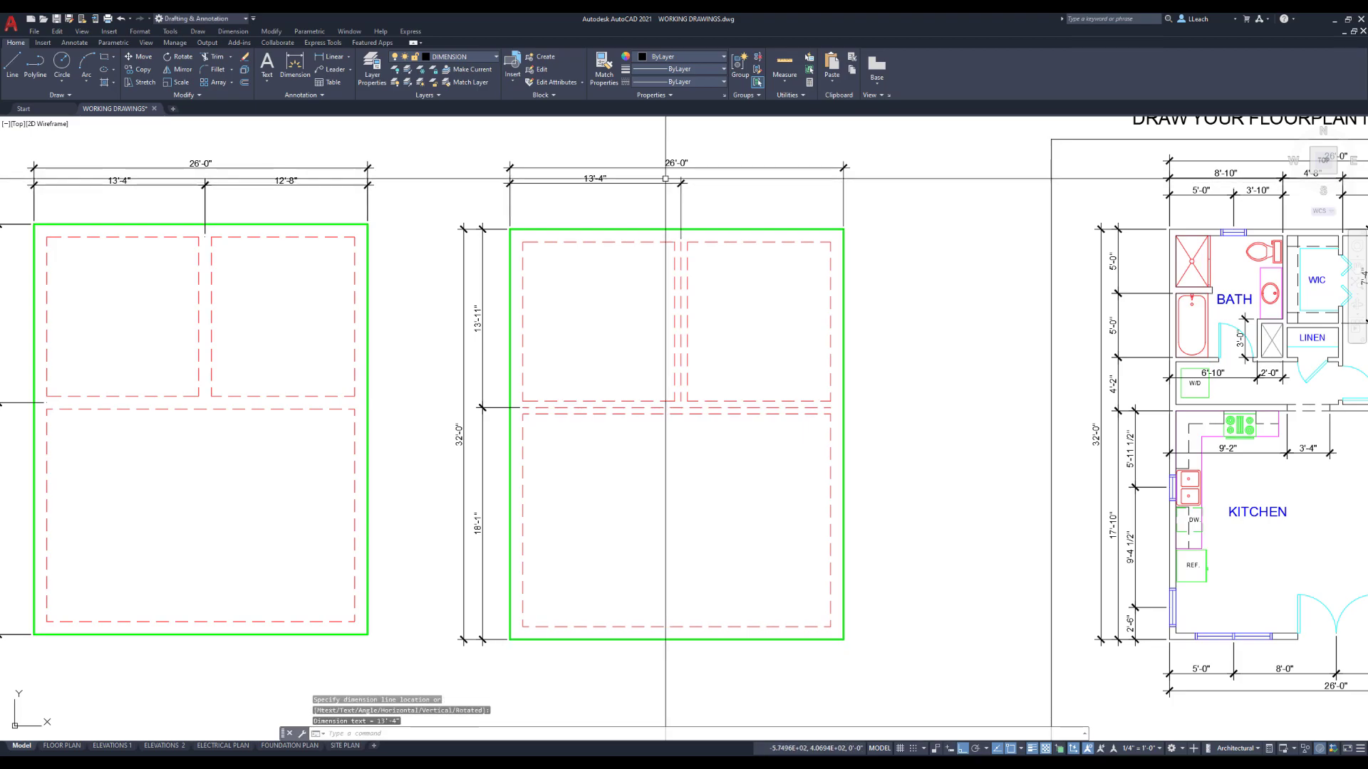
{"action": "key", "text": "Escape"}
- Add a horizontal linear dimension from the vertical footing's centerline to the top-right corner, aligned with the neighbouring partial dimension
{"action": "key", "text": "Return"}
{"action": "left_click", "coordinate": [681, 243]}
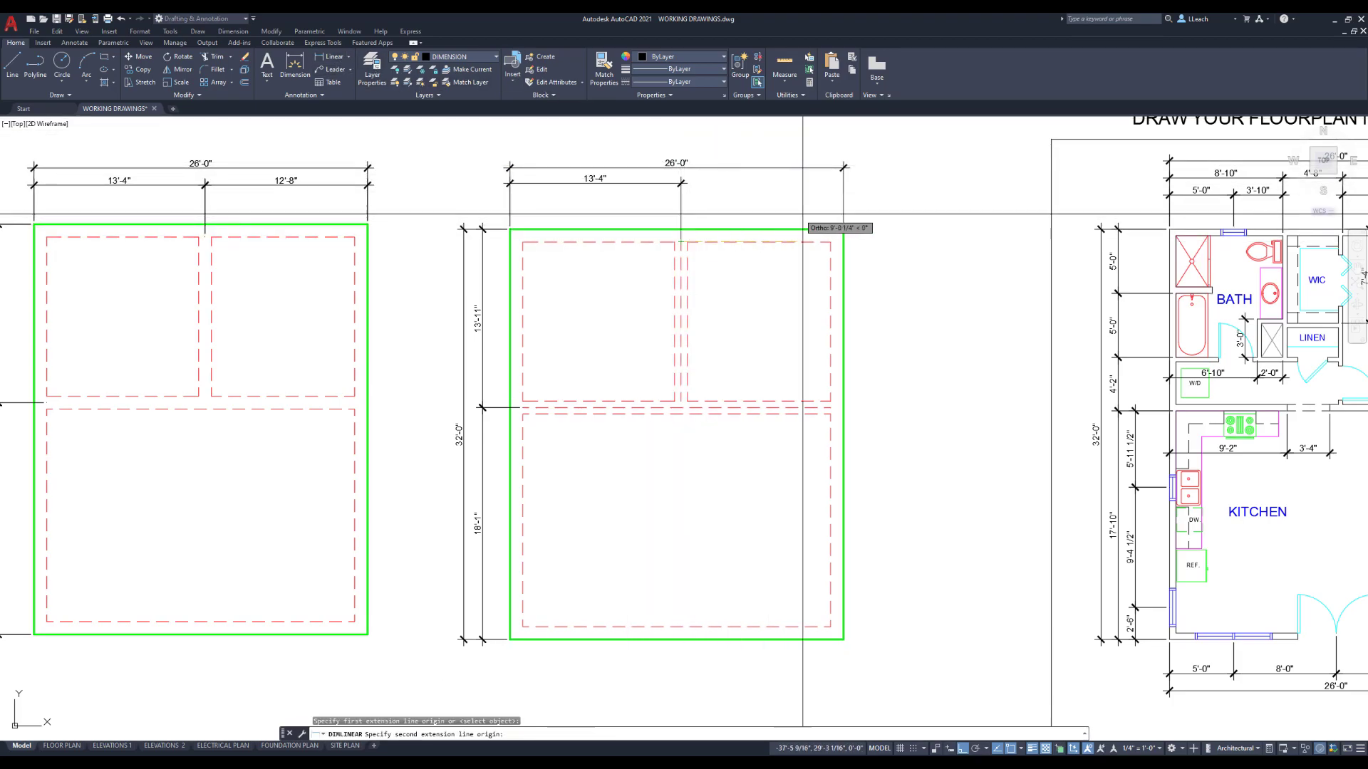
{"action": "left_click", "coordinate": [844, 229]}
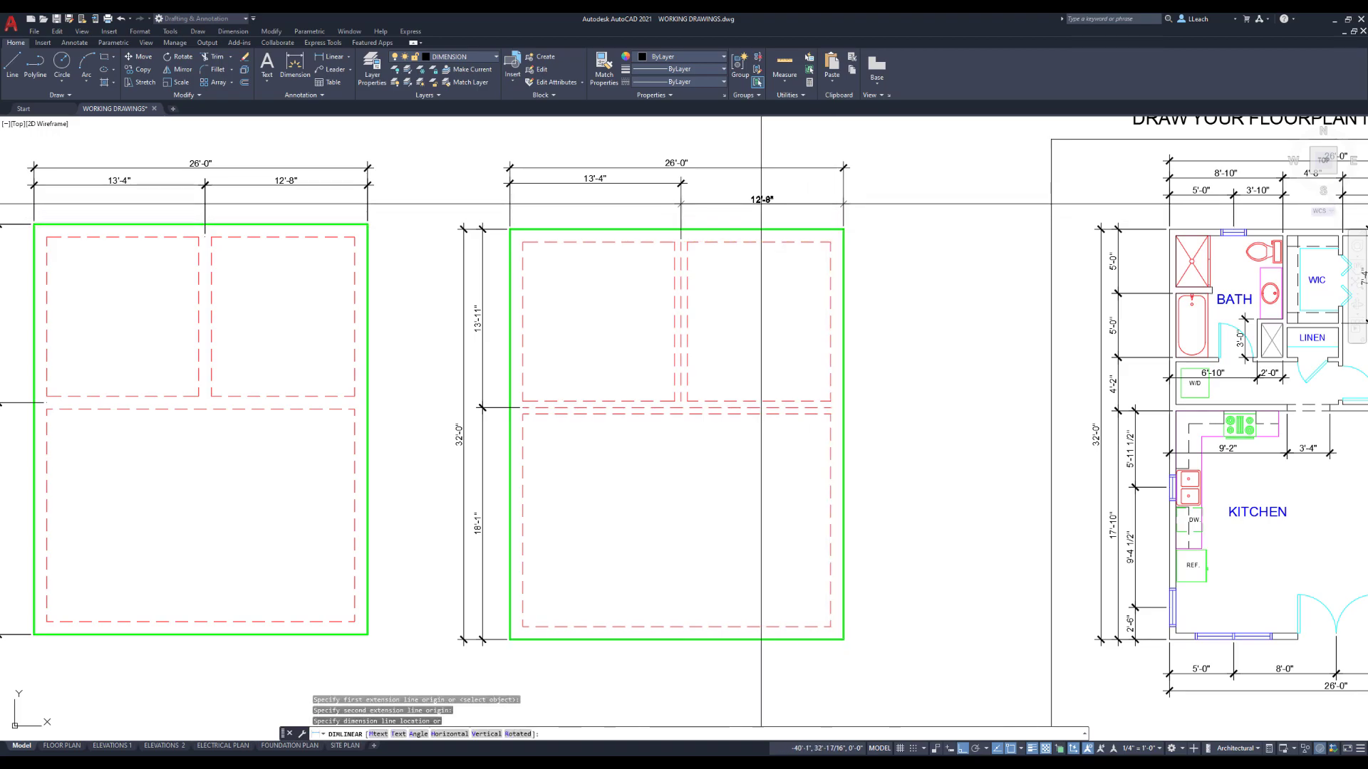
{"action": "left_click", "coordinate": [699, 183]}
{"action": "key", "text": "Escape"}
- Erase the construction centerlines of the vertical and horizontal interior footings, keeping the dashed footing edges
{"action": "scroll", "coordinate": [613, 279], "scroll_direction": "down", "scroll_amount": 2}
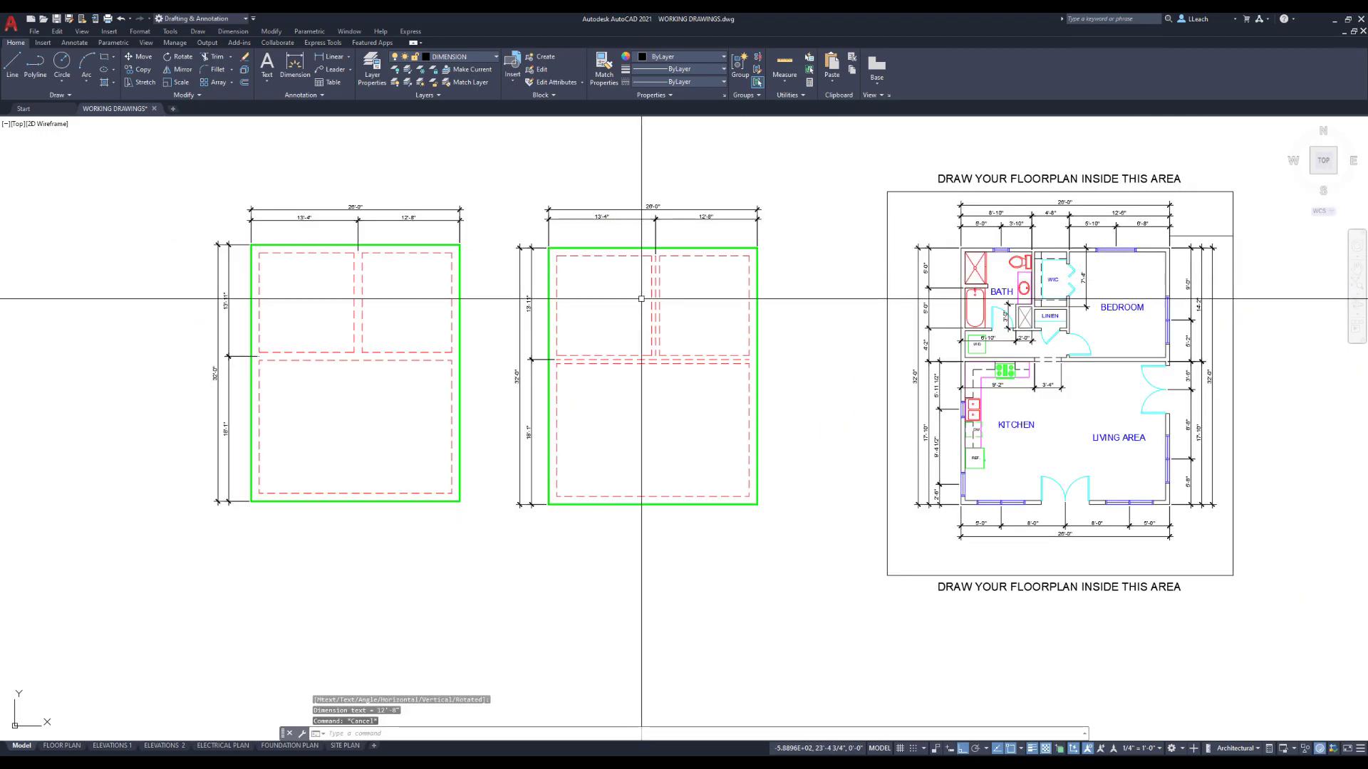
{"action": "scroll", "coordinate": [656, 277], "scroll_direction": "up", "scroll_amount": 2}
{"action": "type", "text": "e"}
{"action": "key", "text": "Return"}
{"action": "key", "text": "Return"}
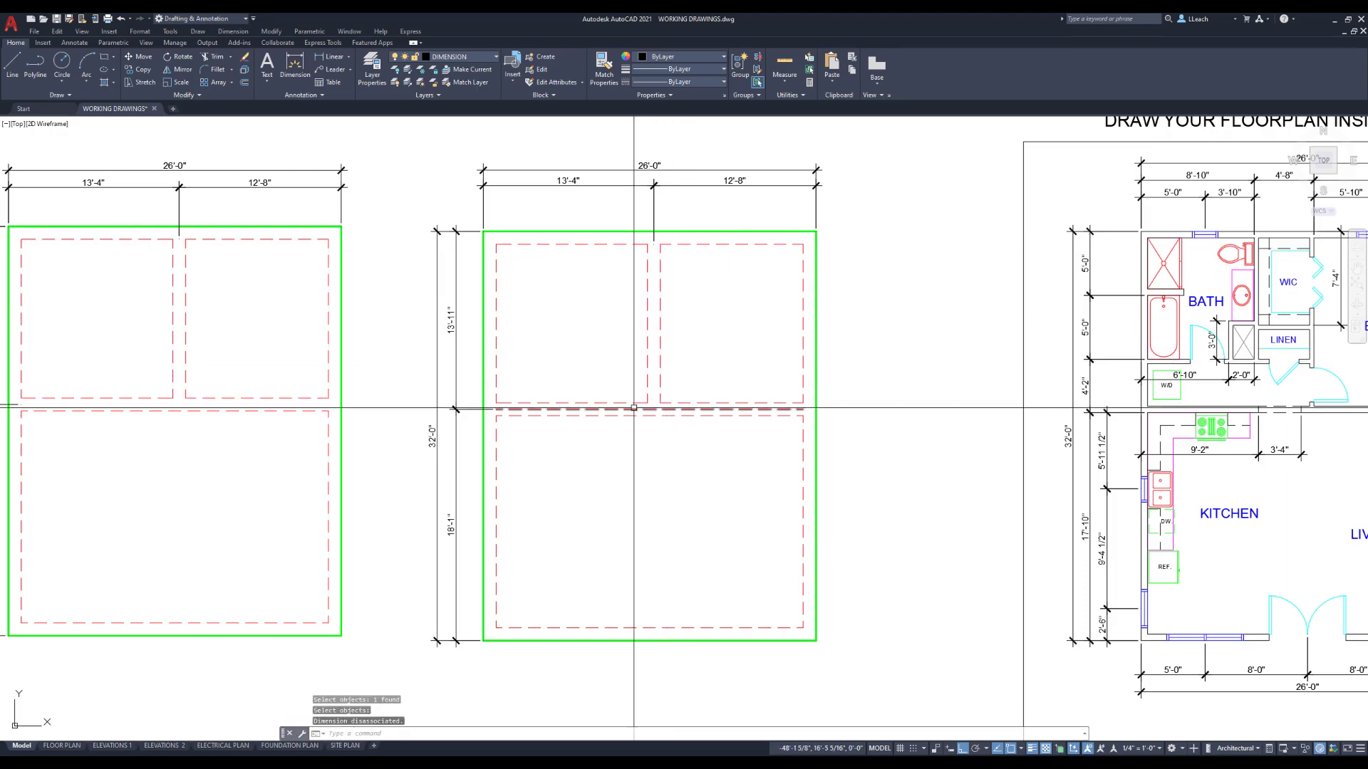
{"action": "type", "text": "e"}
{"action": "key", "text": "Return"}
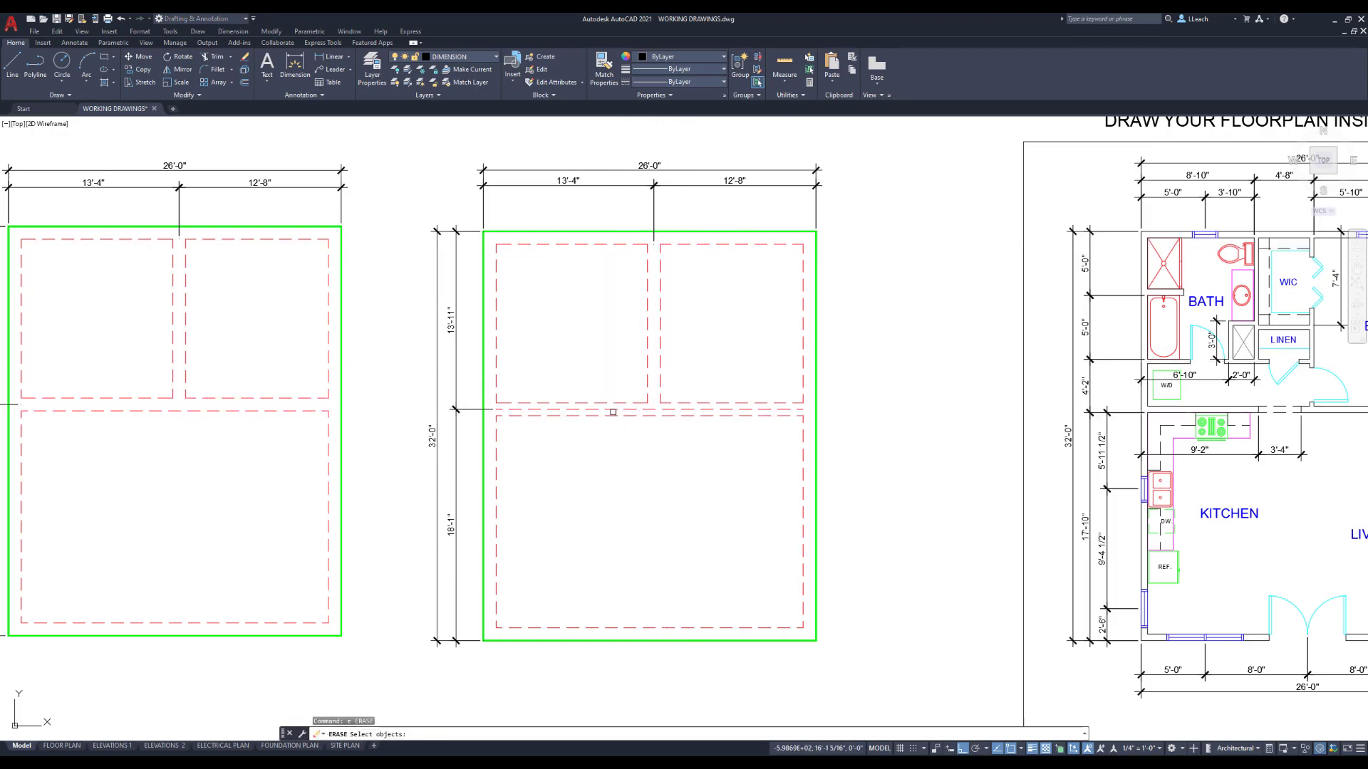
{"action": "key", "text": "Return"}
- Examine the dimensioned foundation plan's footings and dimensions up close and compare them with the example beside it
{"action": "scroll", "coordinate": [651, 321], "scroll_direction": "down", "scroll_amount": 2}
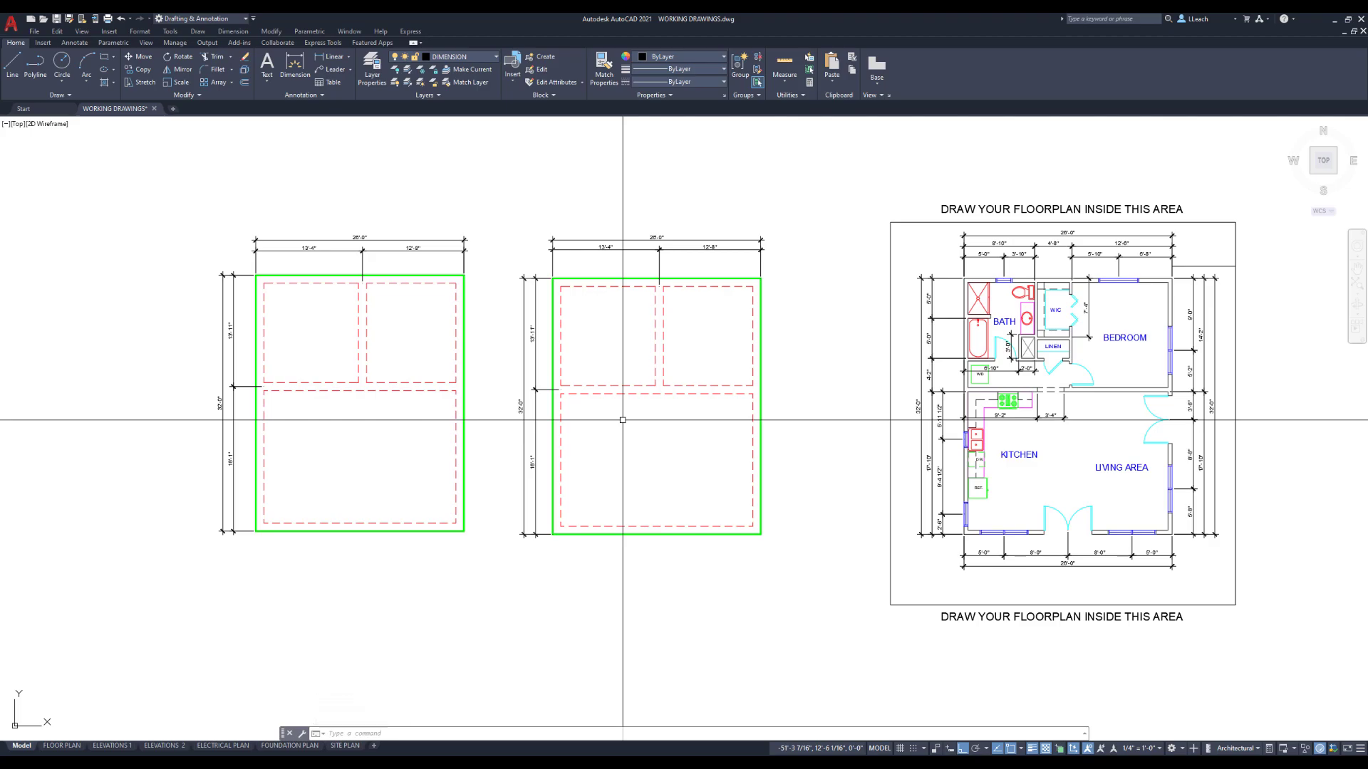
{"action": "scroll", "coordinate": [594, 469], "scroll_direction": "up", "scroll_amount": 2}
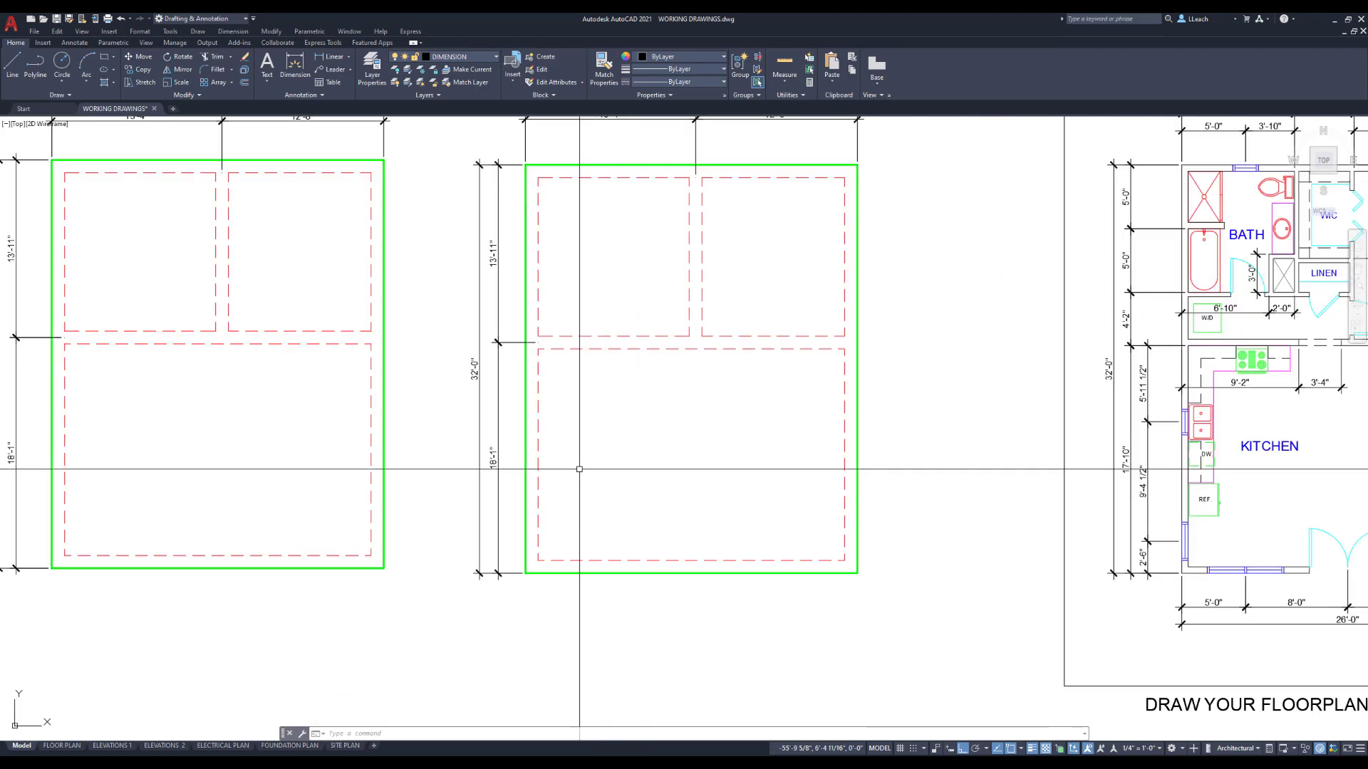
{"action": "scroll", "coordinate": [579, 470], "scroll_direction": "up", "scroll_amount": 2}
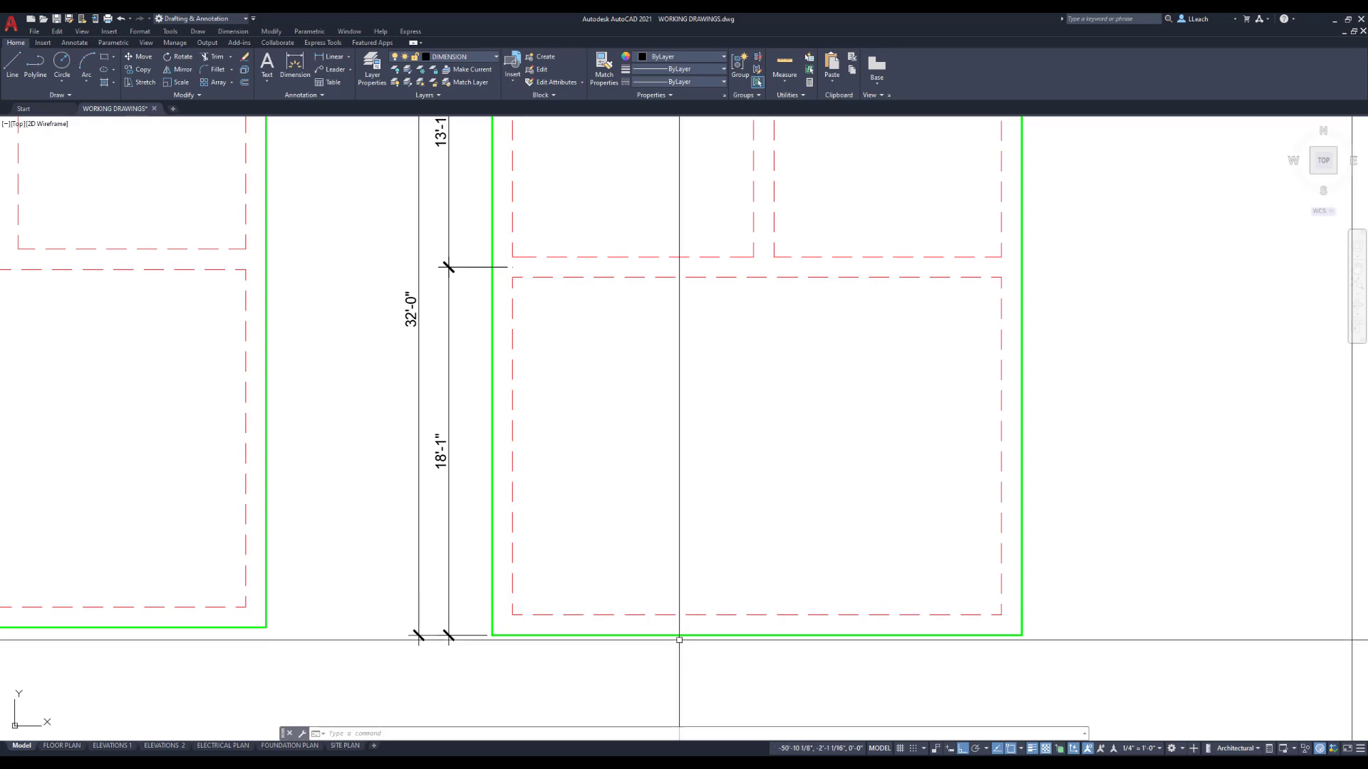
{"action": "middle_click_drag", "start_coordinate": [712, 458], "coordinate": [702, 534]}
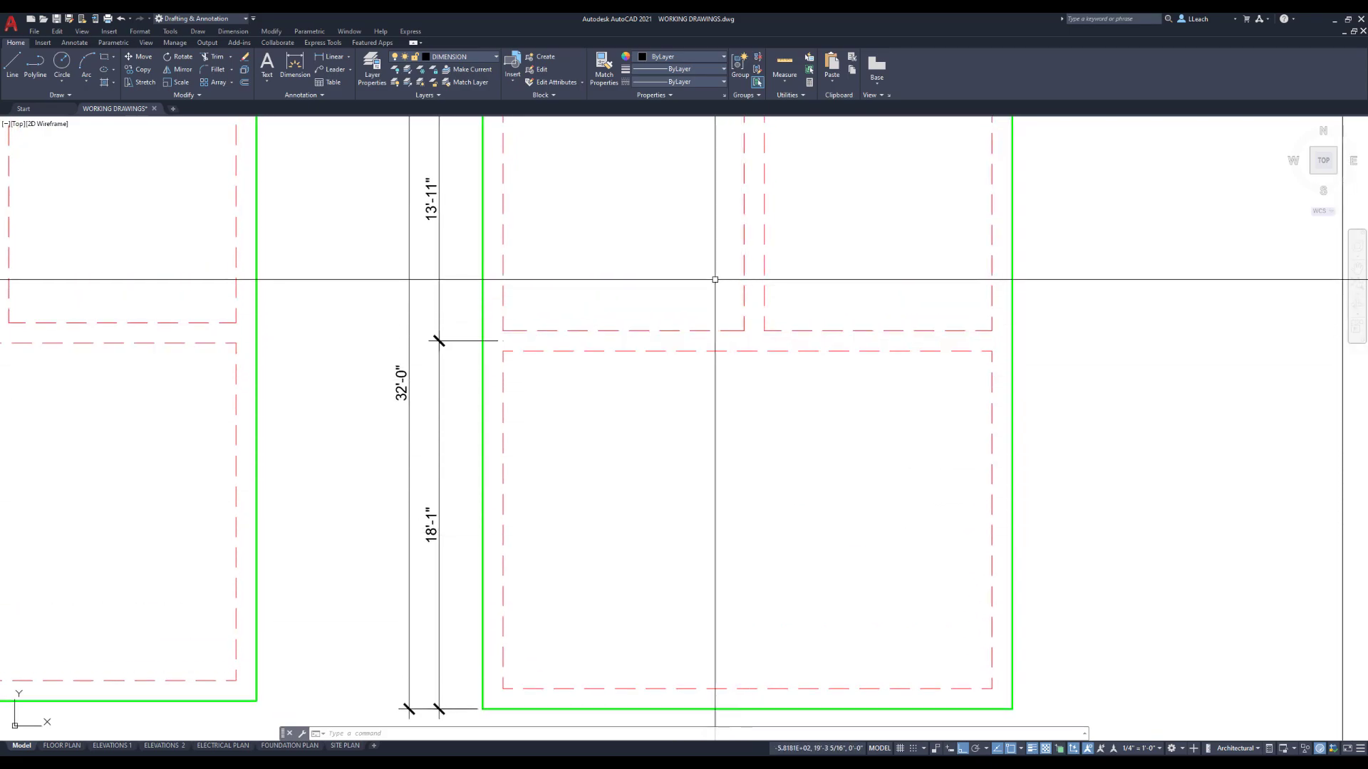
{"action": "scroll", "coordinate": [745, 245], "scroll_direction": "down", "scroll_amount": 2}
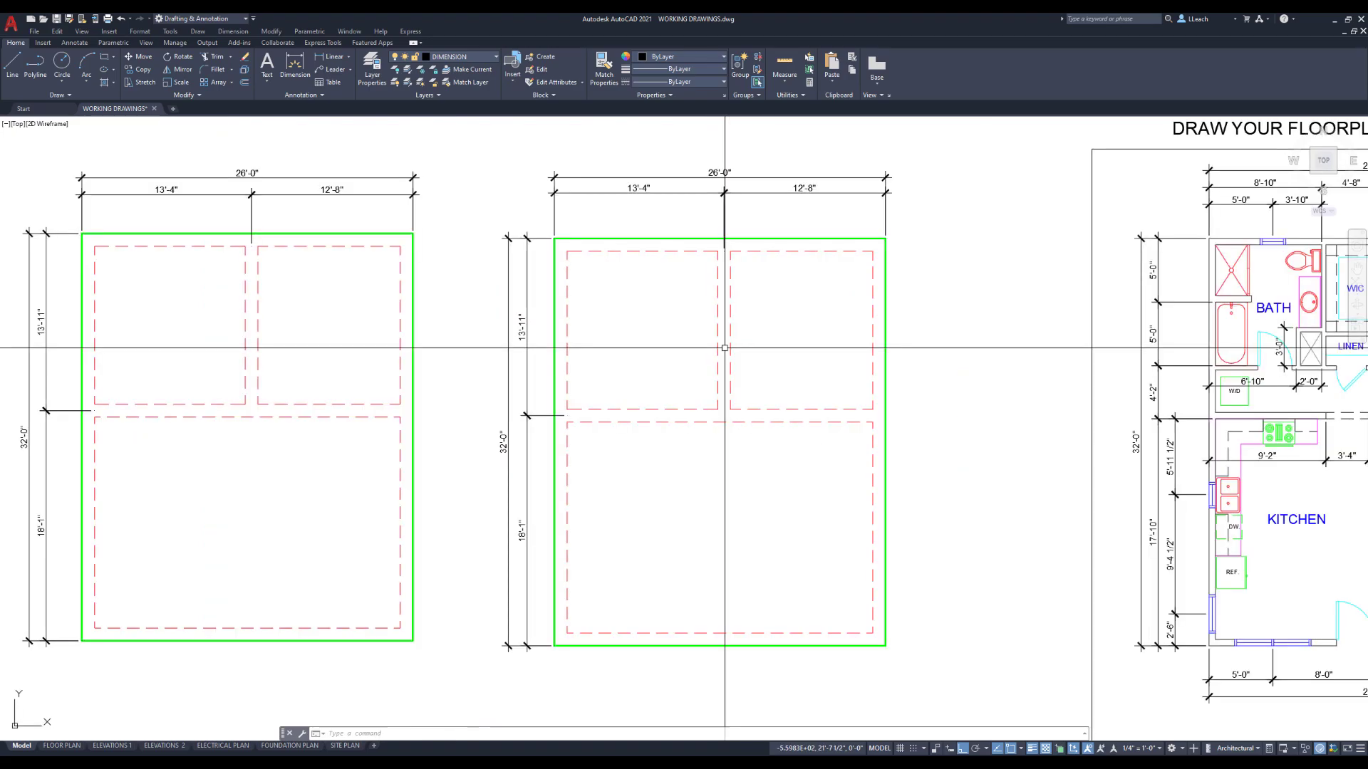
{"action": "scroll", "coordinate": [725, 348], "scroll_direction": "down", "scroll_amount": 2}
{"action": "scroll", "coordinate": [724, 347], "scroll_direction": "up", "scroll_amount": 2}
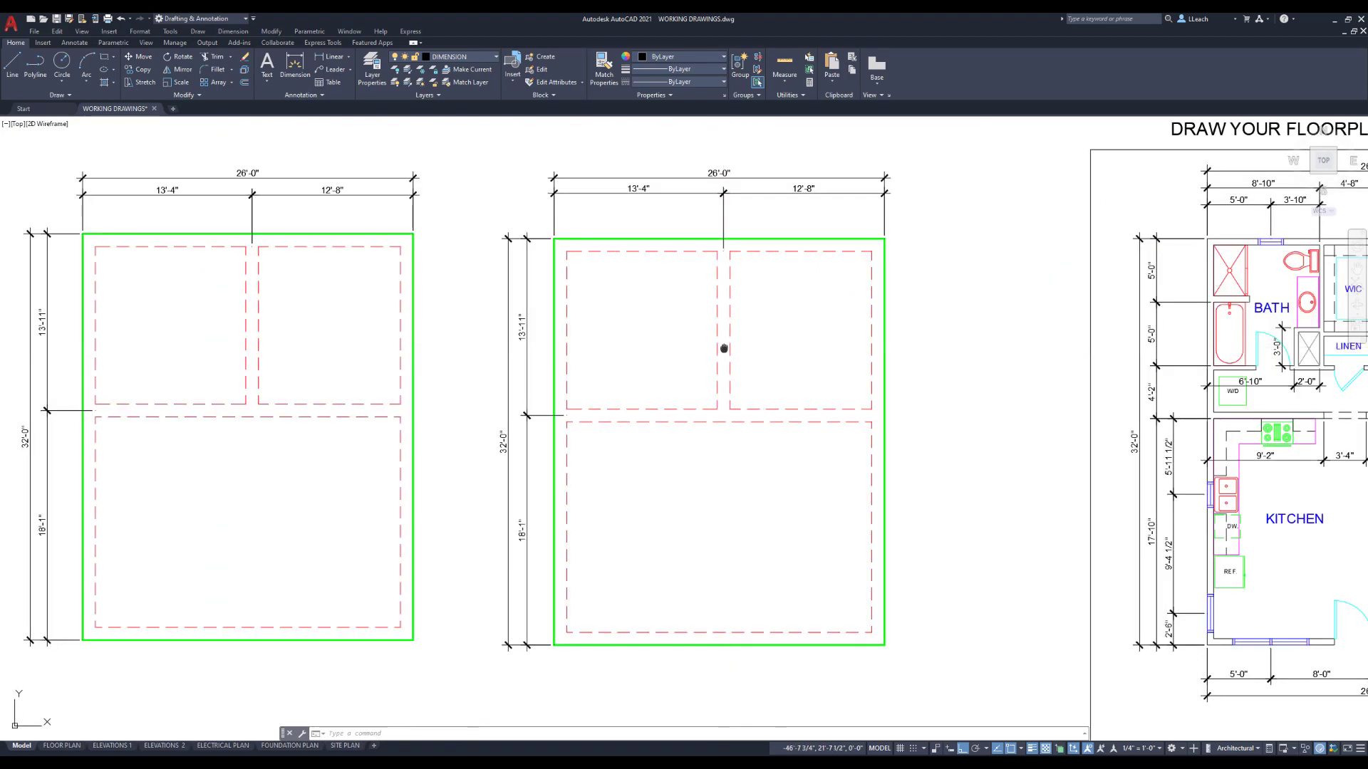
{"action": "mouse_move", "coordinate": [723, 349]}
{"action": "middle_mouse_down"}
{"action": "mouse_move", "coordinate": [733, 335]}
{"action": "mouse_move", "coordinate": [732, 348]}
{"action": "middle_mouse_up"}
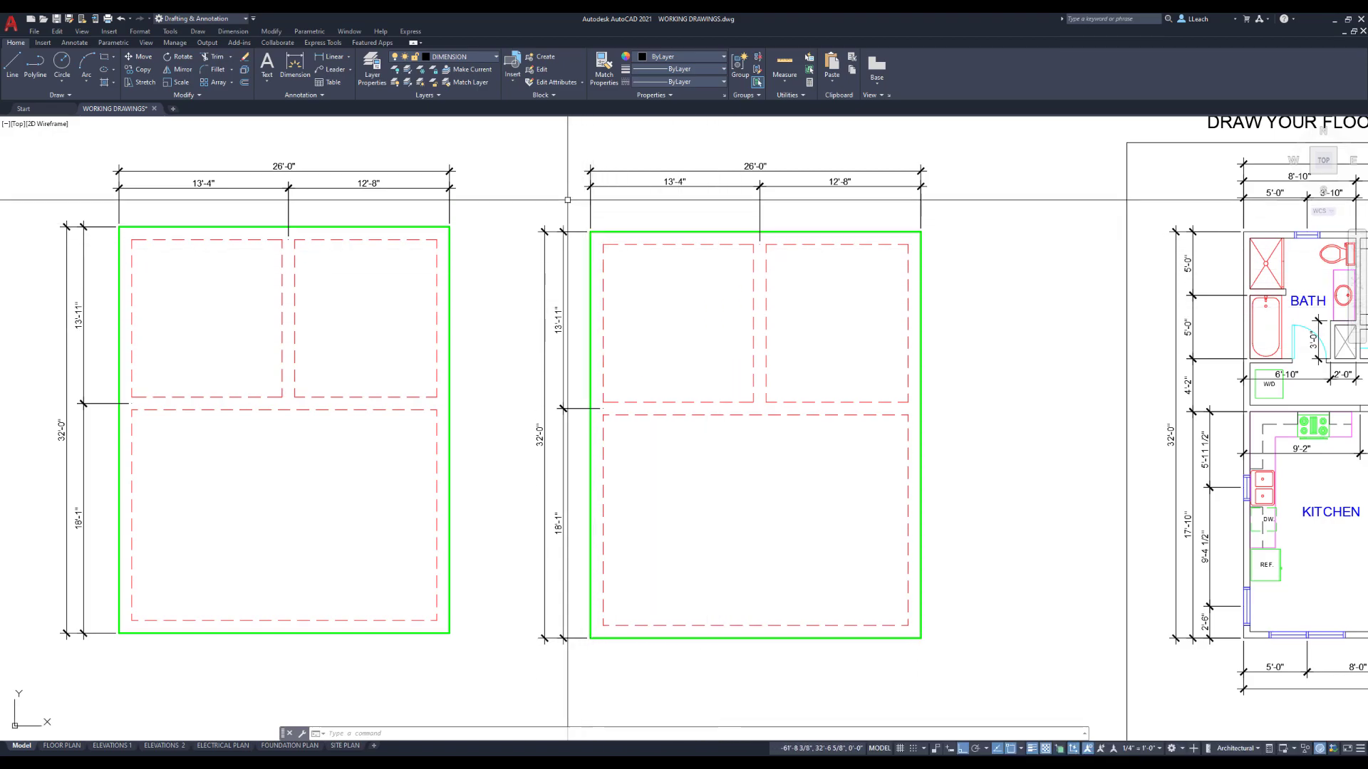